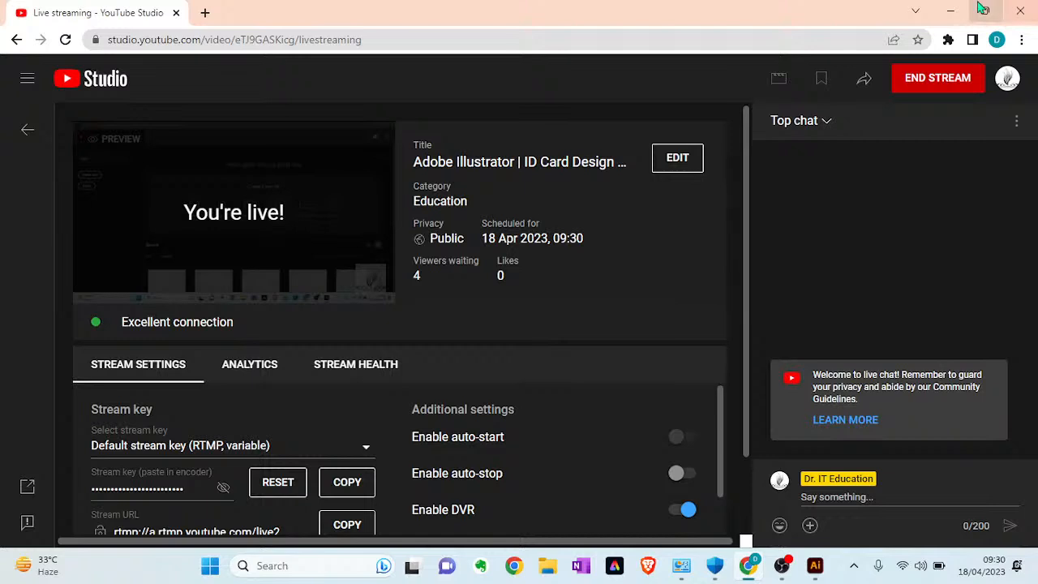
Step: Switch to Chrome and open the Freepik website in a new tab by searching Google for freepik
click(951, 11)
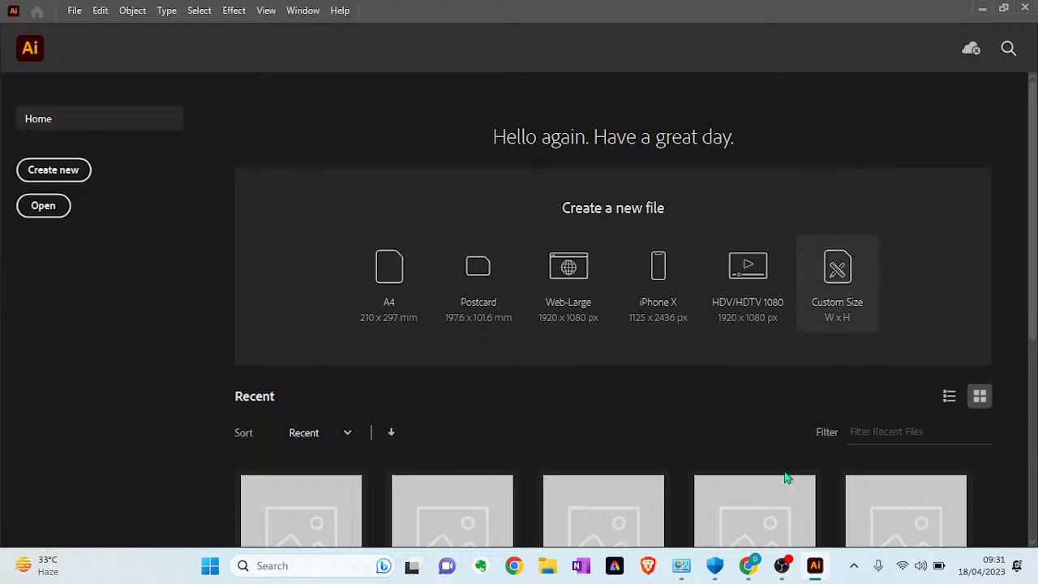
click(514, 565)
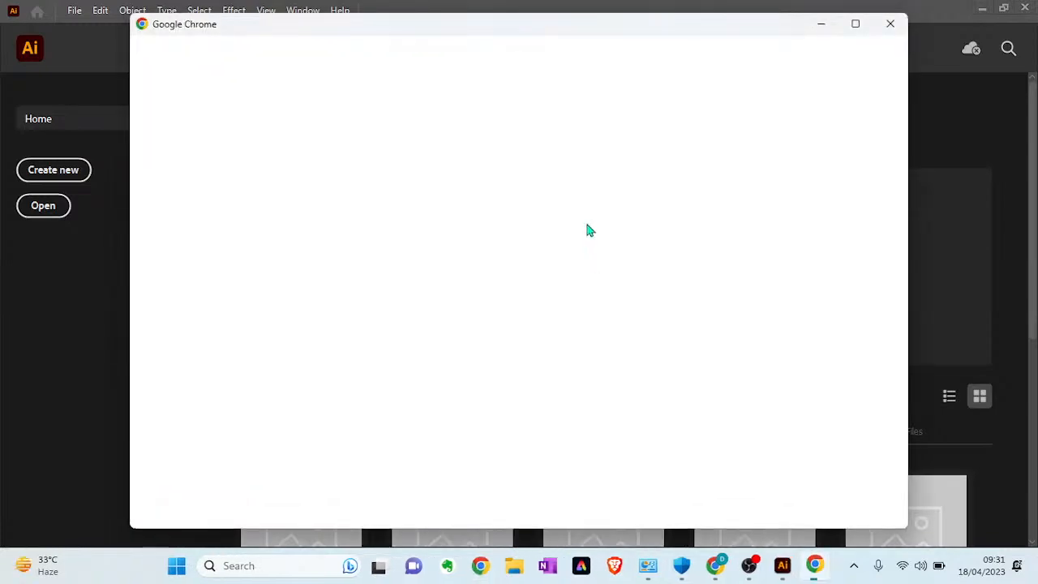
click(345, 264)
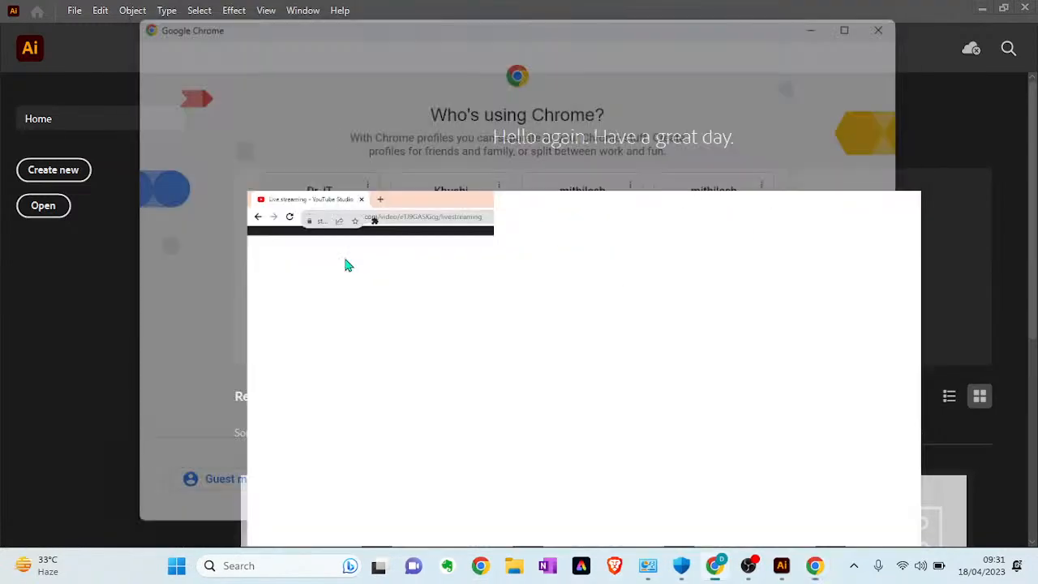
click(205, 12)
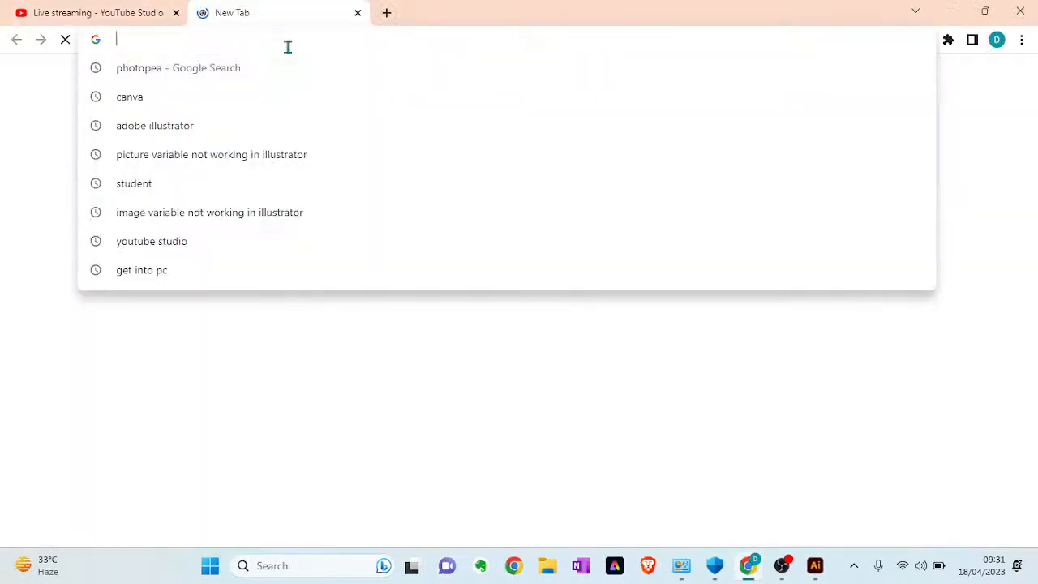
text(free)
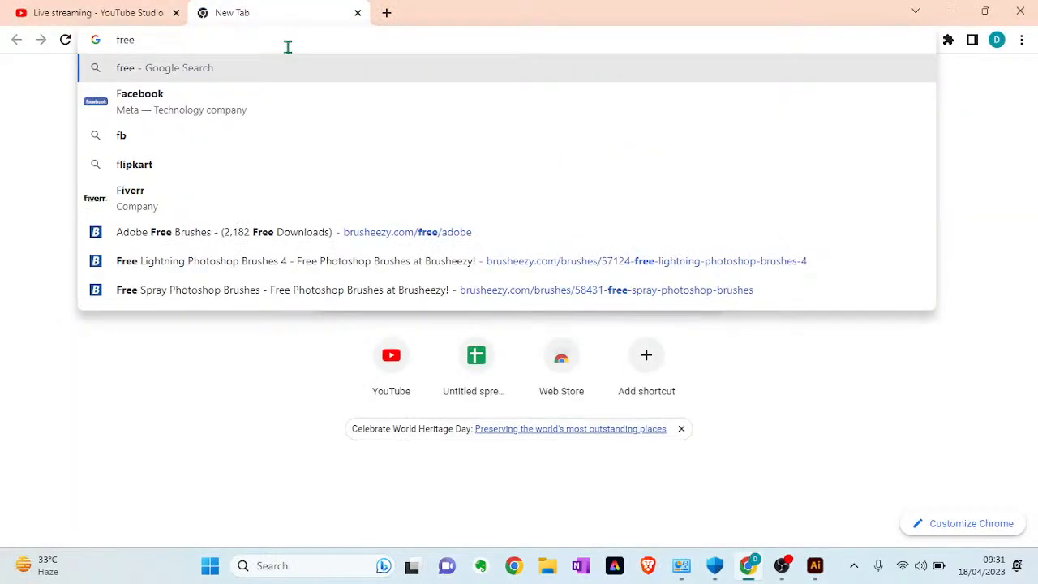
text(pik)
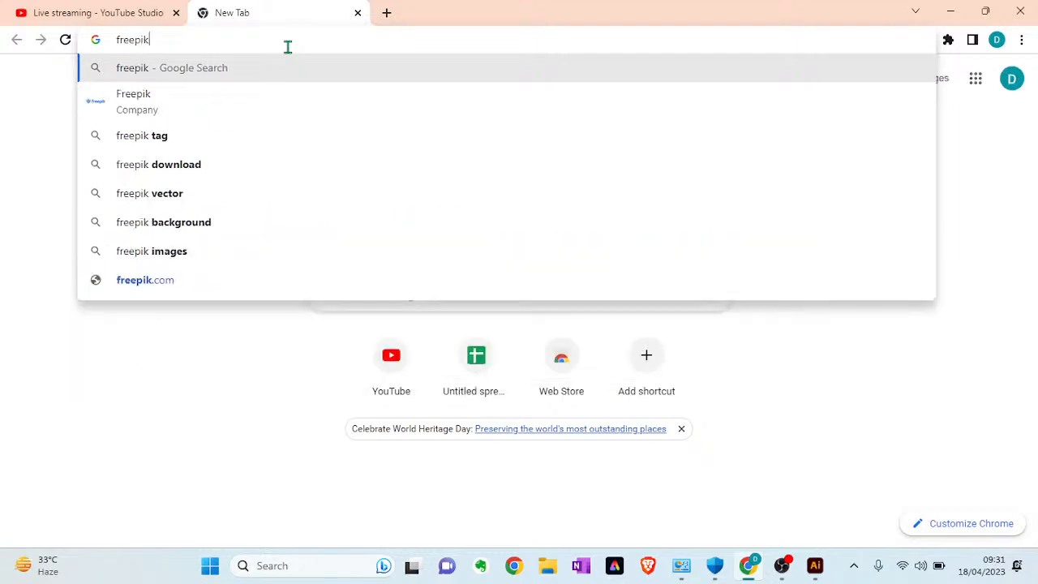
click(102, 108)
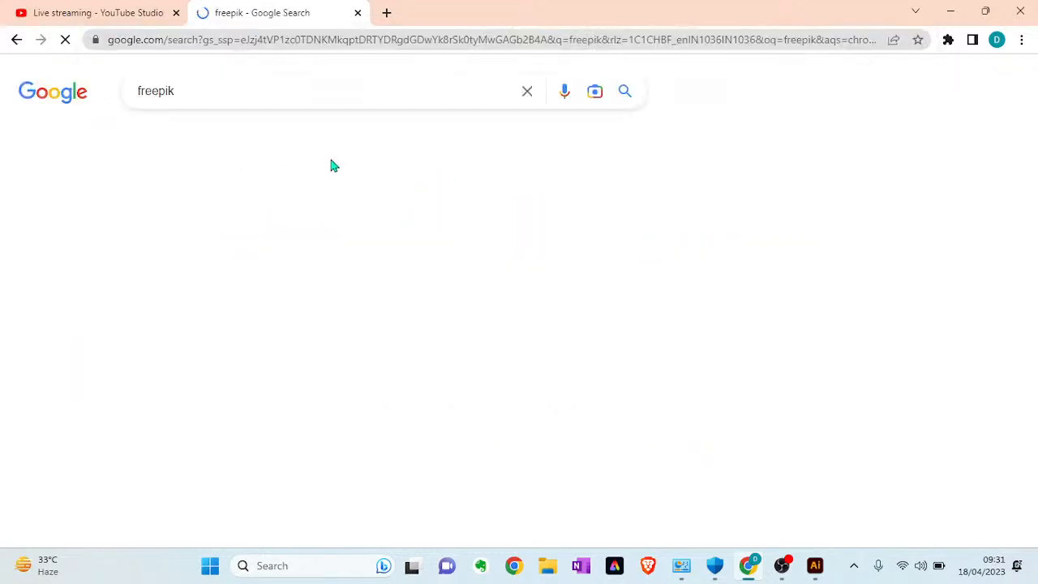
click(274, 238)
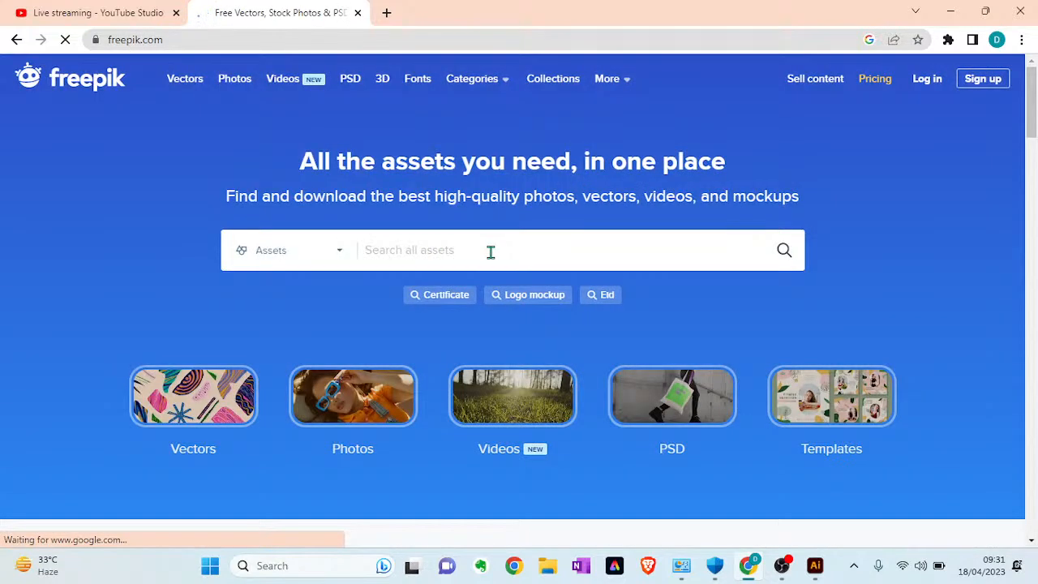
Step: Search Freepik's assets for "id card" and dismiss the promotional pop-up over the results
text(id card)
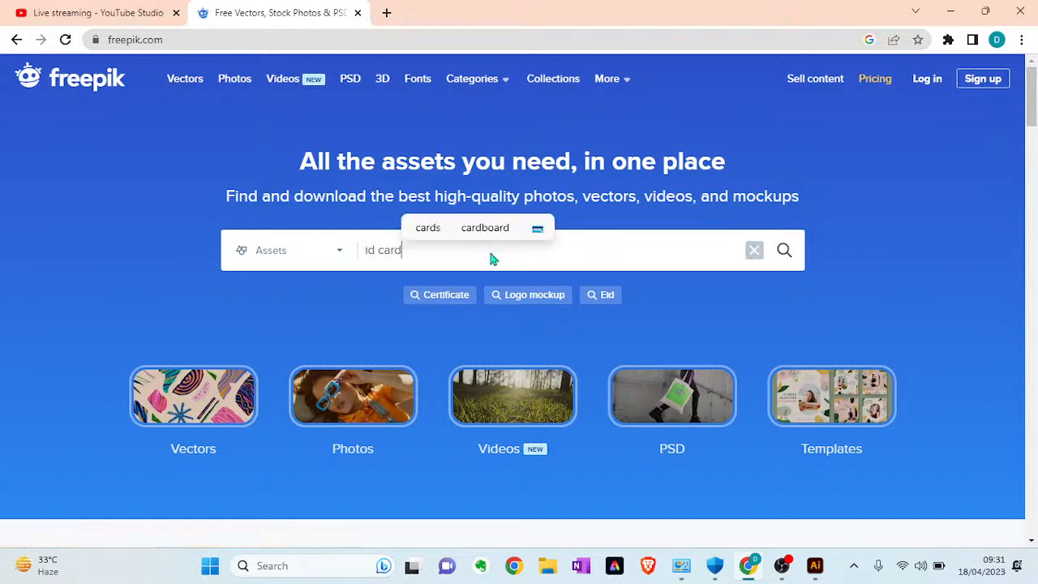
key(Return)
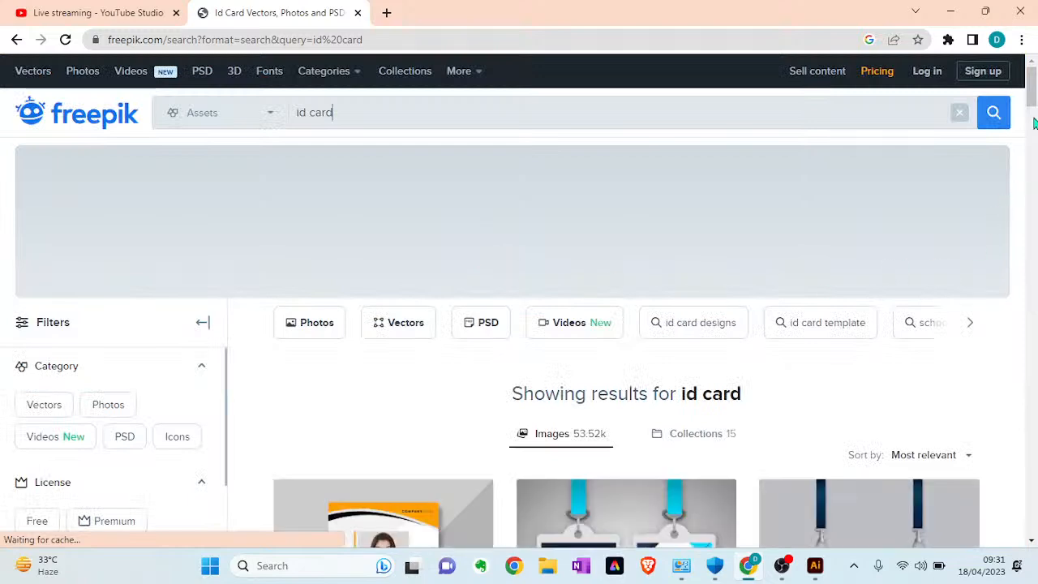
drag(1031, 94, 1034, 114)
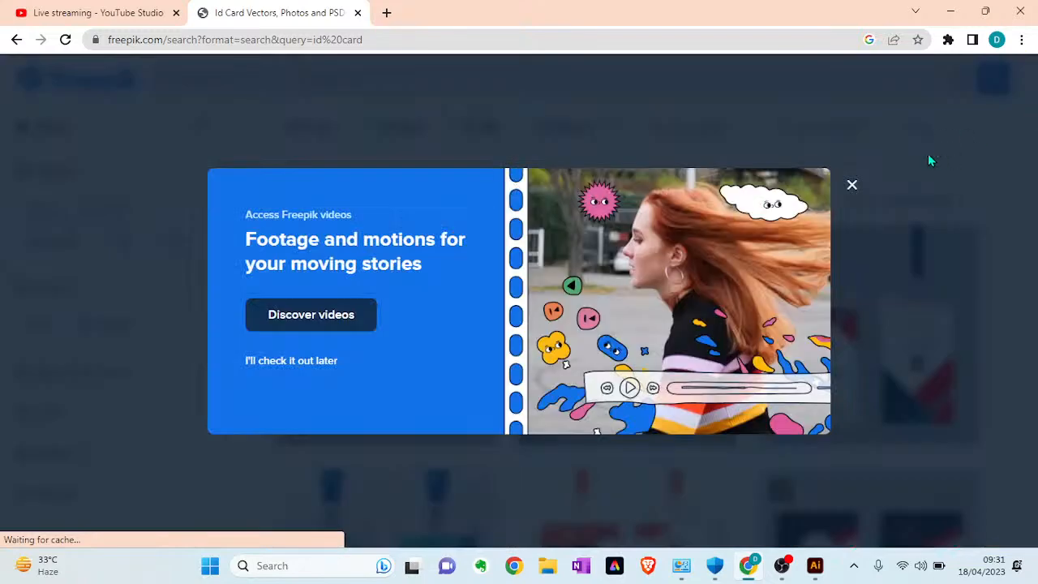
click(851, 187)
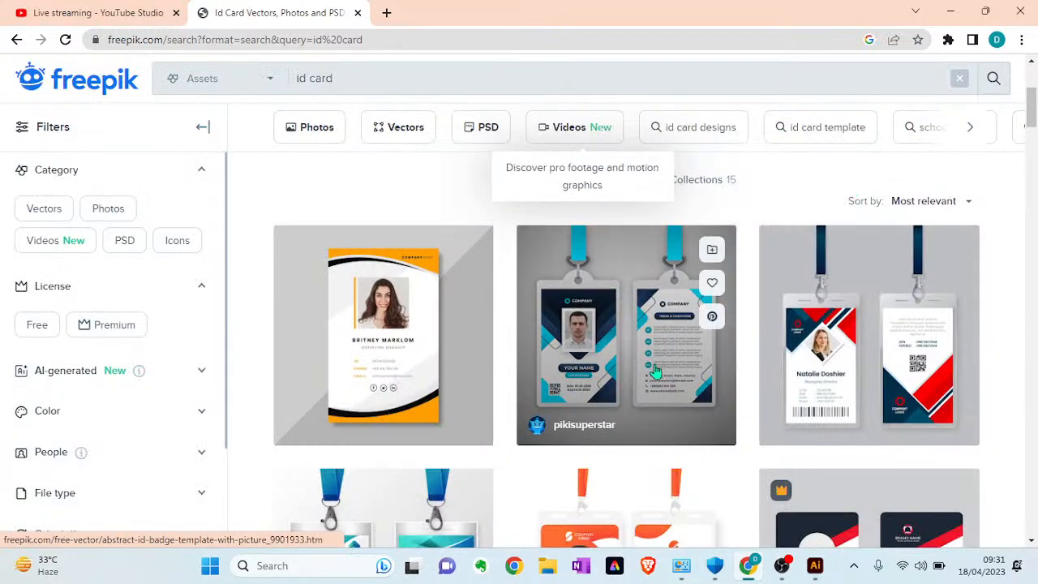
Step: Download the free vector abstract ID badge template with picture by pikisuperstar, using the free download with attribution
click(655, 370)
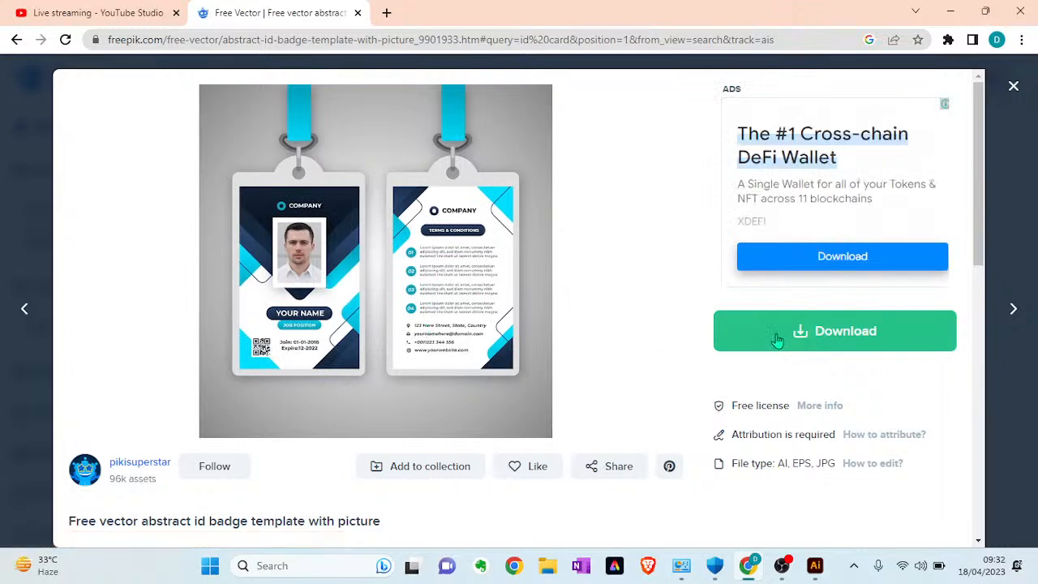
click(815, 337)
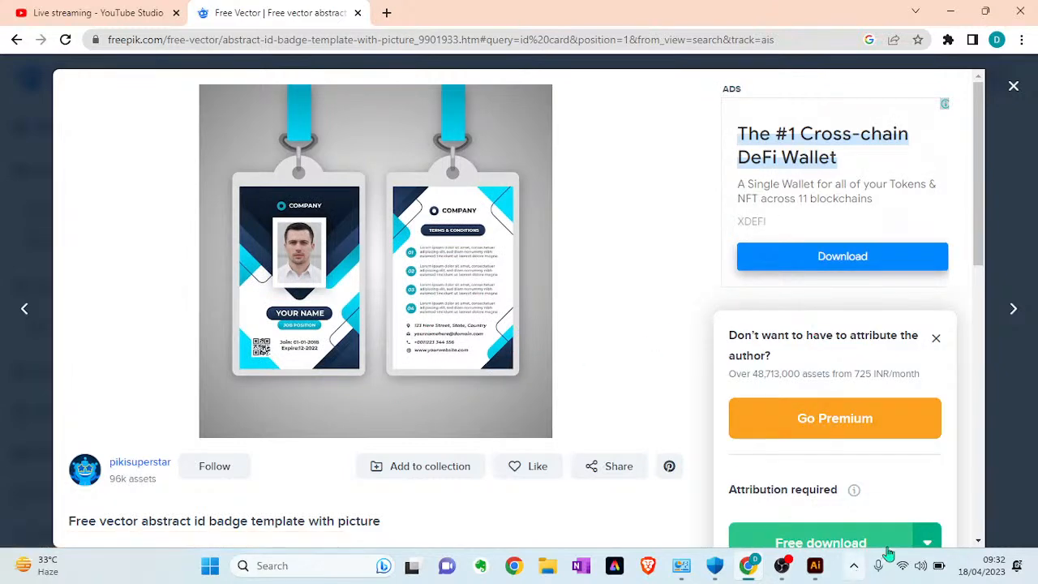
scroll(977, 302, down, 2)
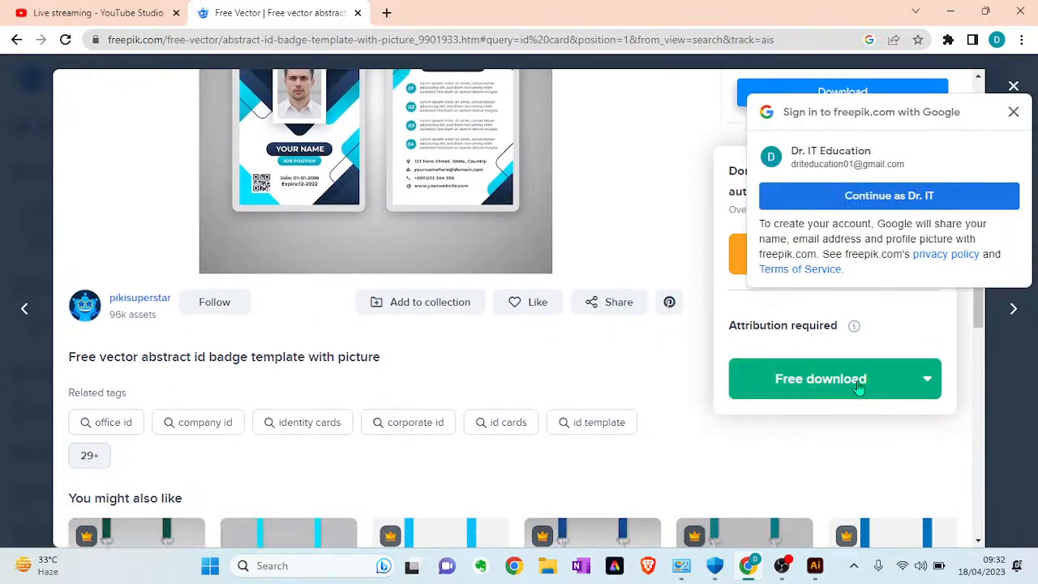
click(841, 390)
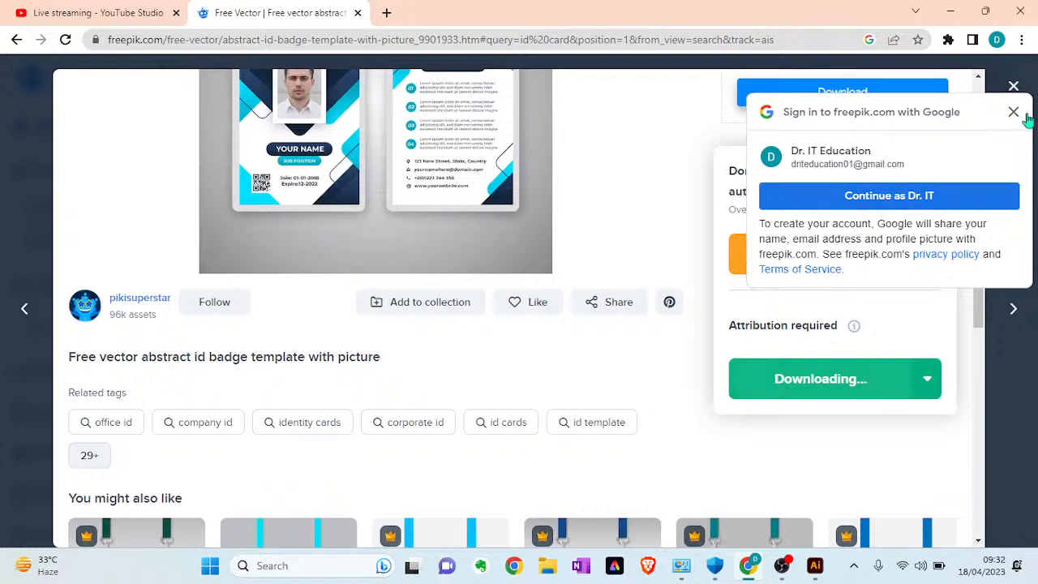
click(902, 195)
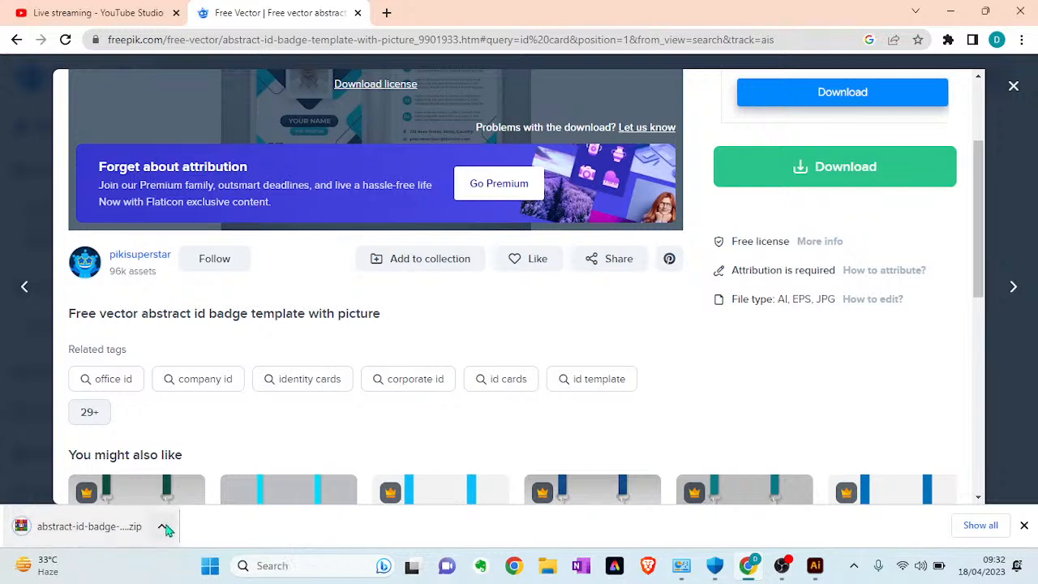
Step: Show the downloaded badge template archive in its folder and extract it with WinRAR into a subfolder named after the archive
click(161, 526)
click(217, 474)
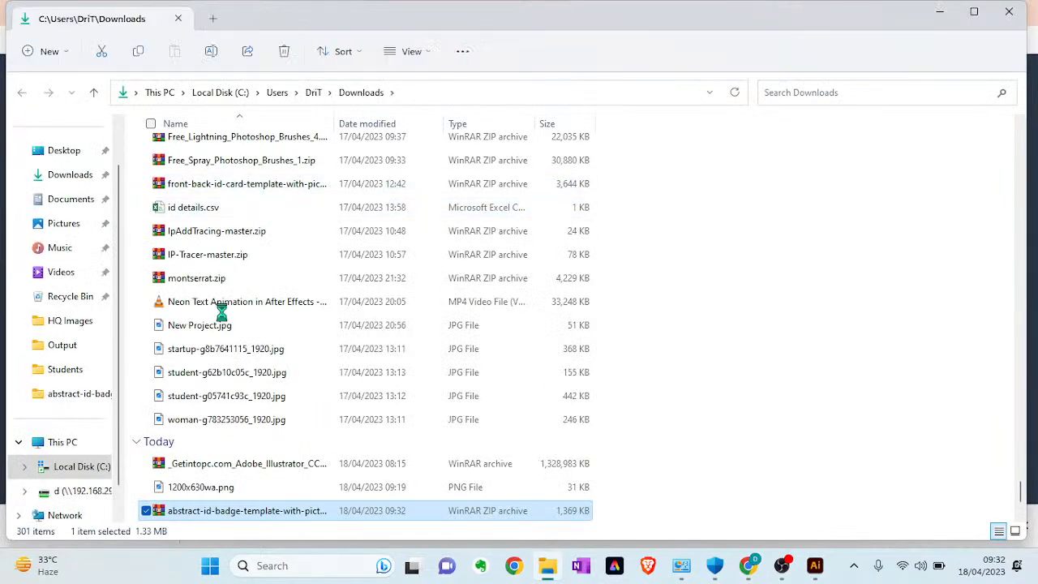
right_click(234, 515)
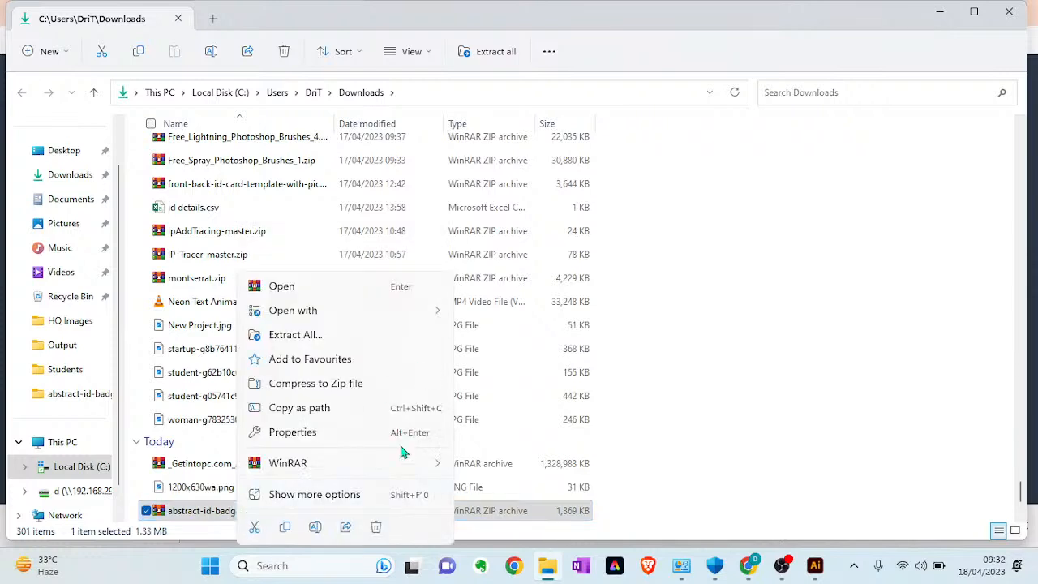
mouse_move(407, 469)
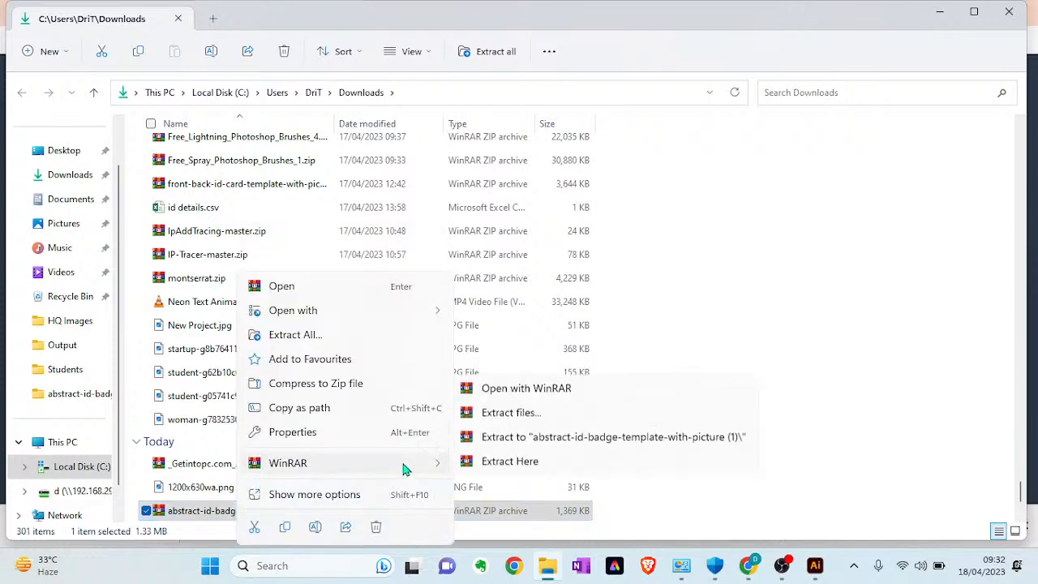
click(522, 436)
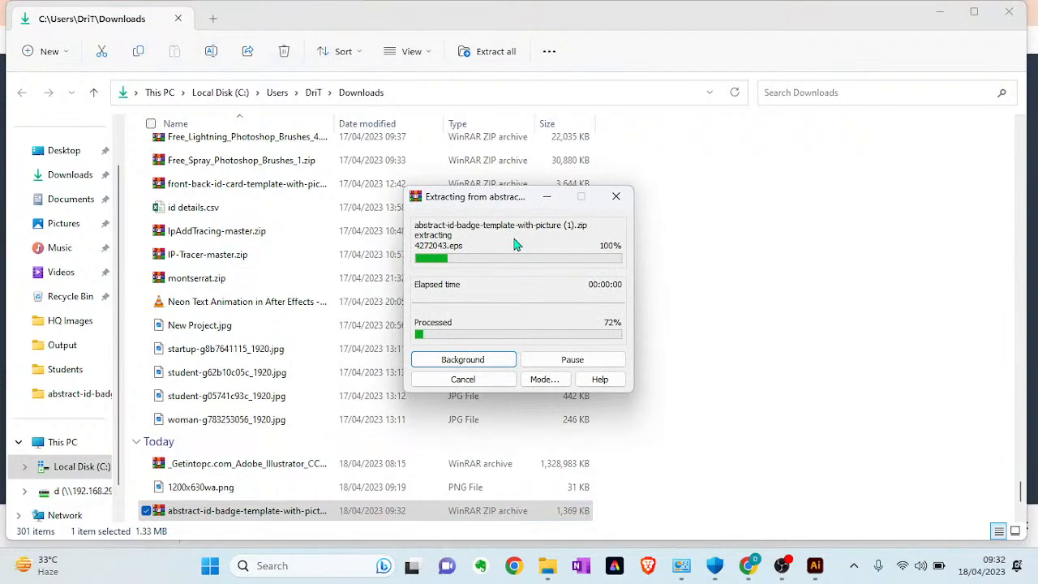
Step: Find the abstract-id-badge-template-with-picture folder in Downloads and open it
drag(1020, 493, 994, 251)
click(830, 230)
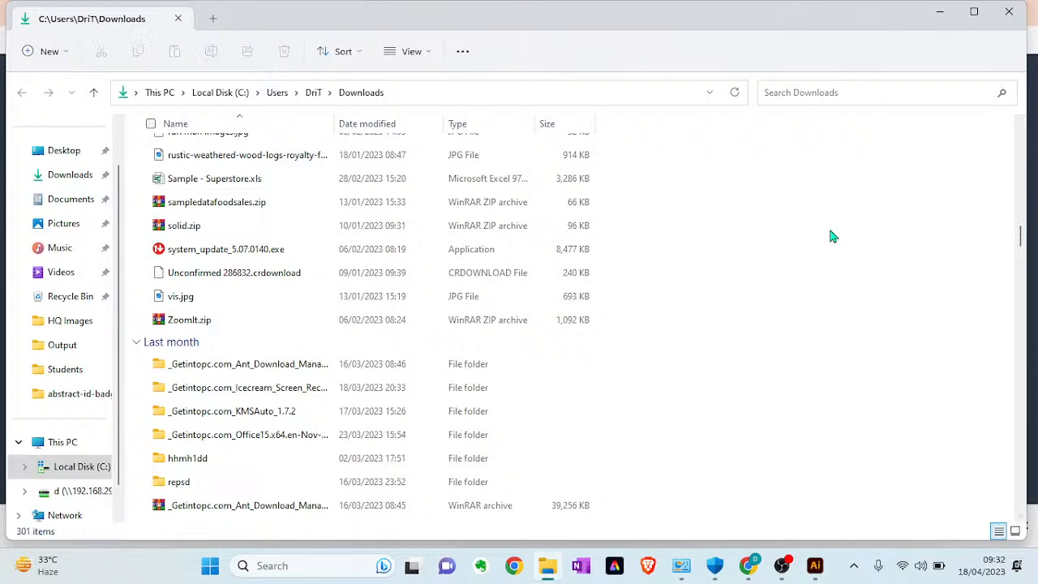
click(570, 251)
key(a)
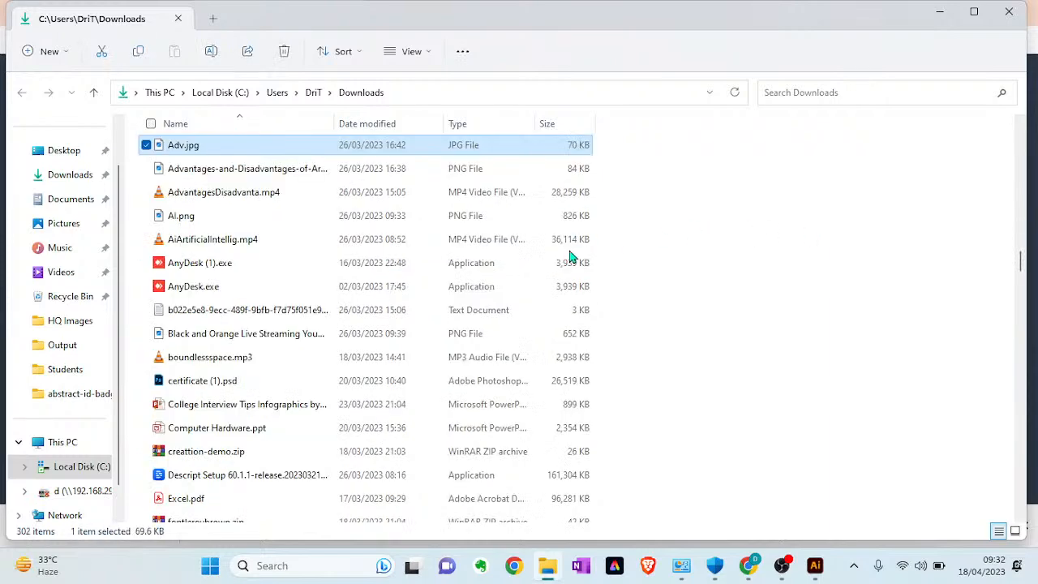
key(a)
key(a)
key(a)
key(a)
key(a)
key(a)
key(a)
key(a)
key(a)
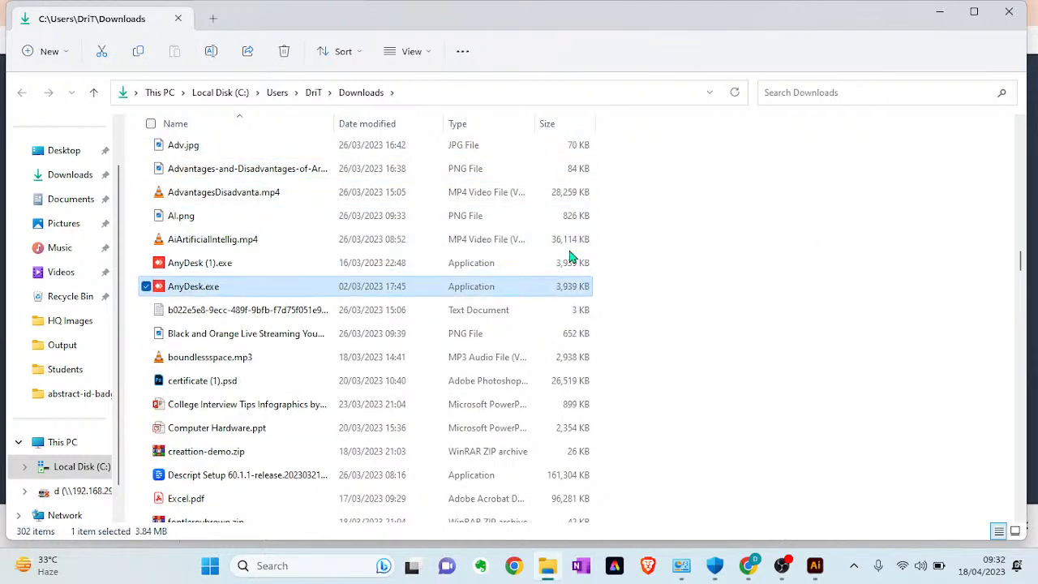
key(a)
key(a)
key(a)
key(a)
key(a)
key(a)
key(a)
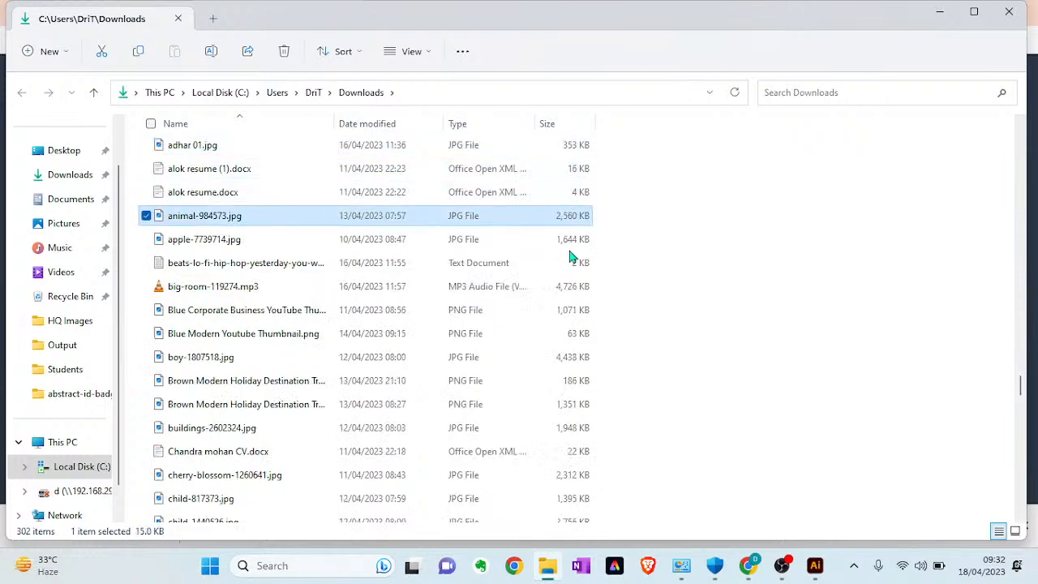
key(a)
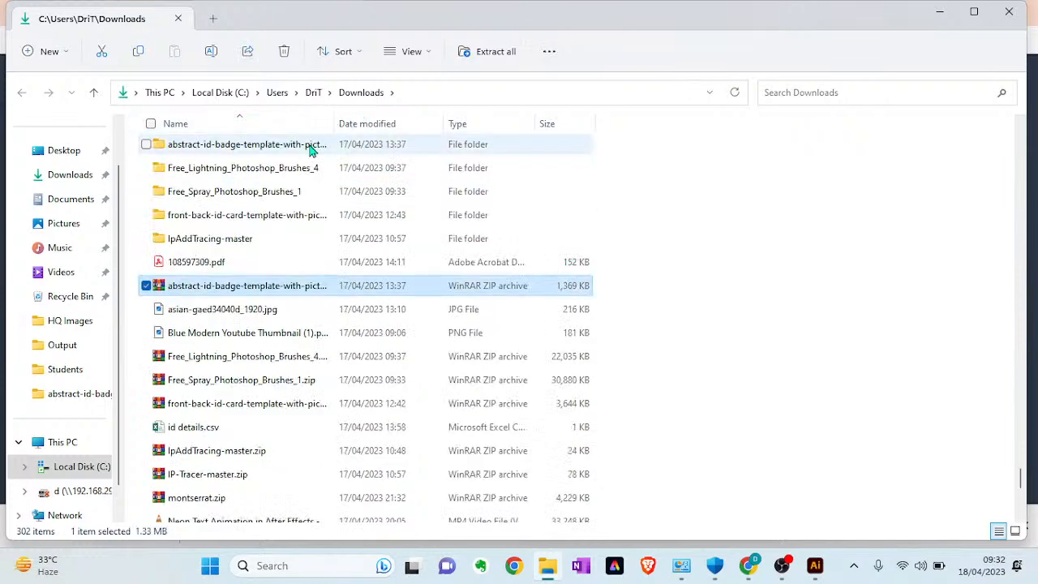
click(310, 147)
double_click(311, 147)
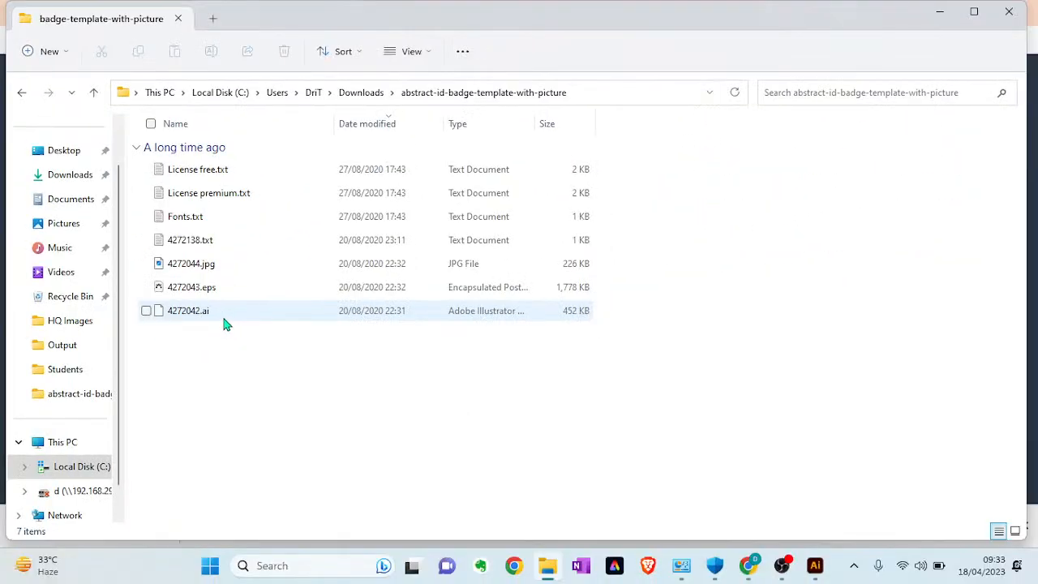
Step: Open 4272042.ai from the template folder in Adobe Illustrator and close the floating Variables panel
drag(219, 317, 542, 354)
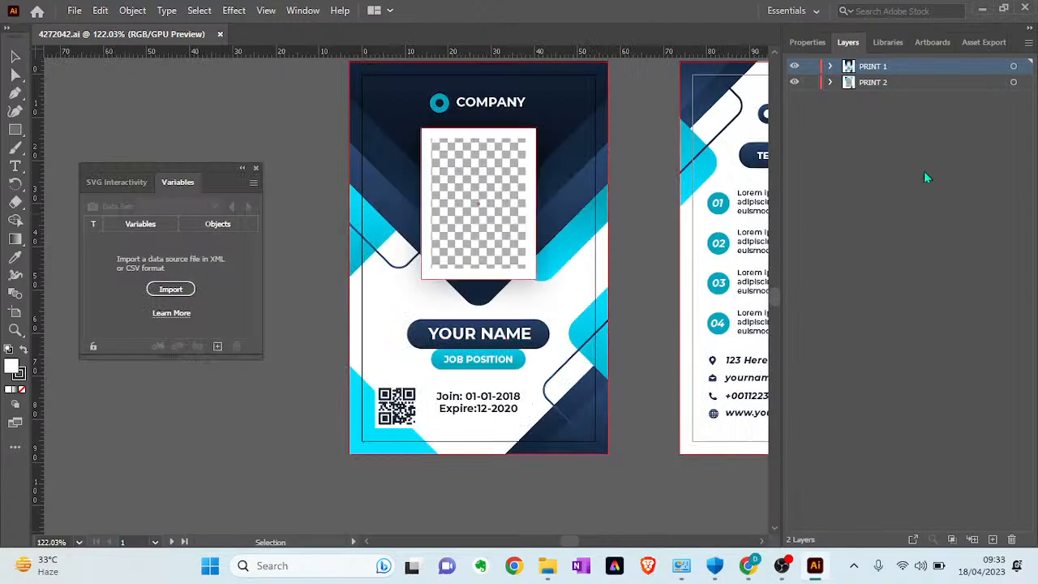
drag(574, 542, 575, 543)
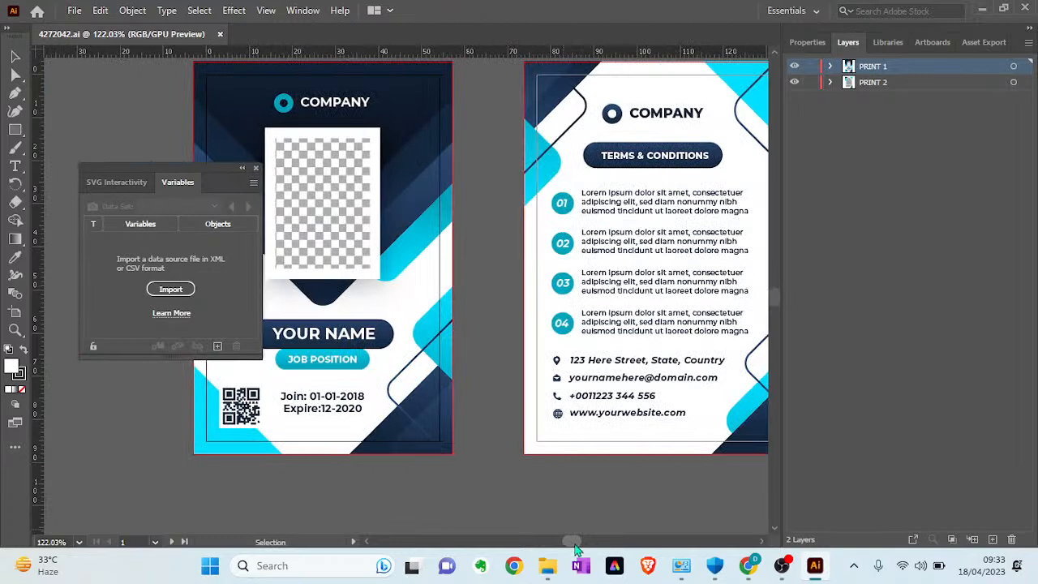
click(255, 168)
Step: Delete the PRINT 2 layer containing the card's back side
click(686, 138)
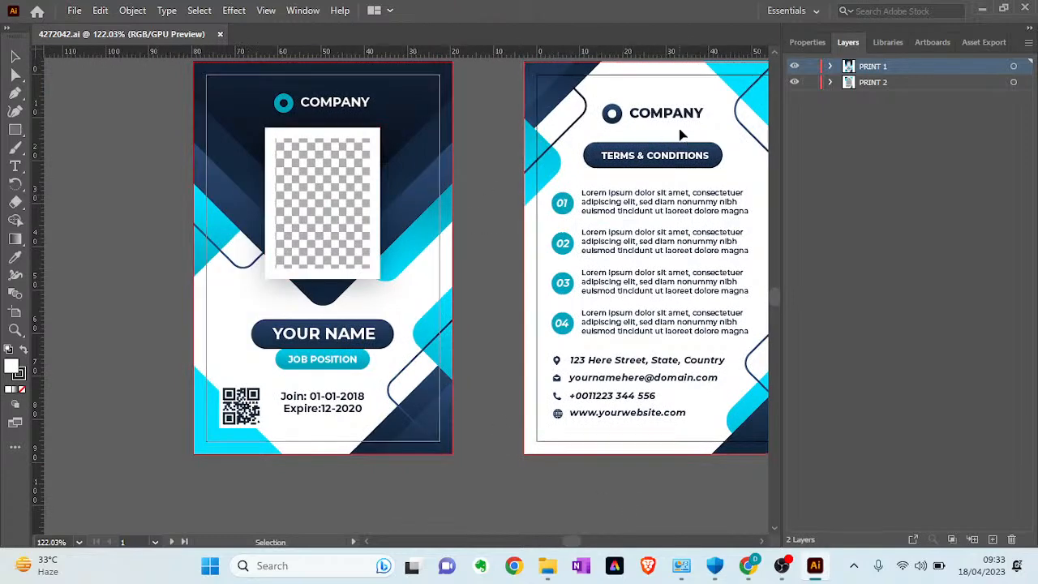
click(1011, 539)
click(566, 302)
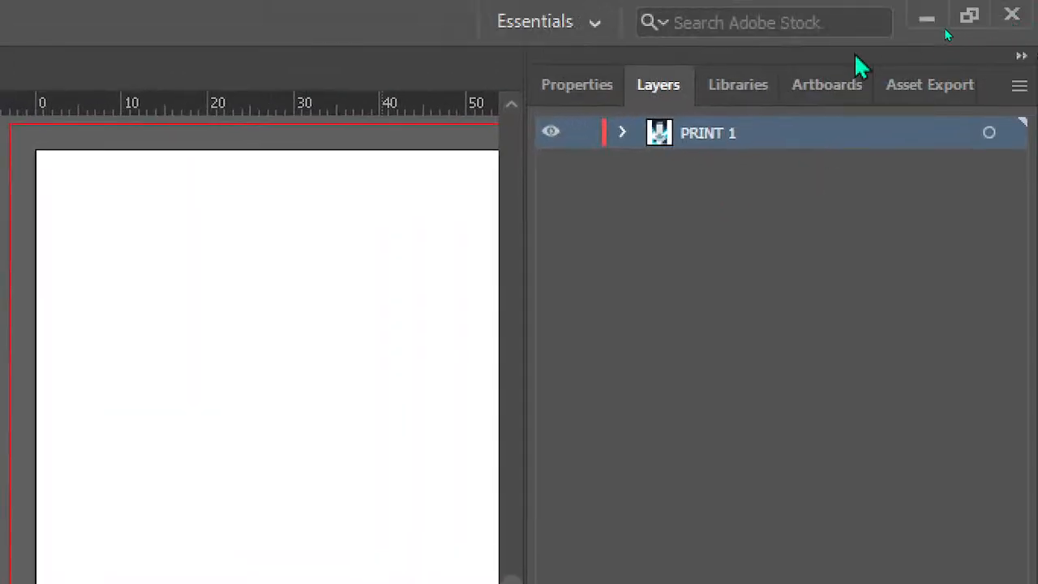
Step: Delete the empty second artboard, keeping only the one with the card's front
click(939, 46)
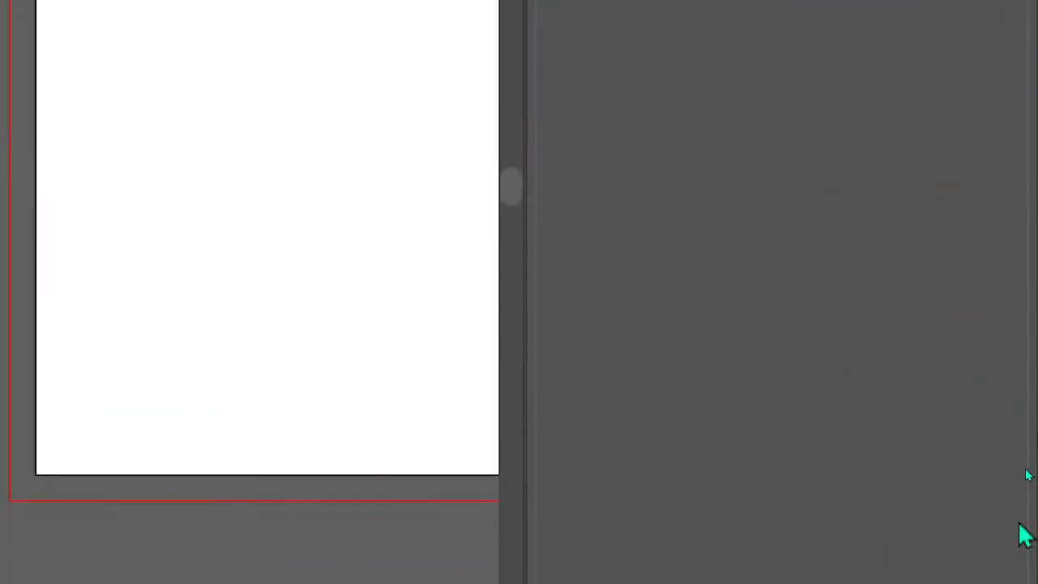
click(986, 495)
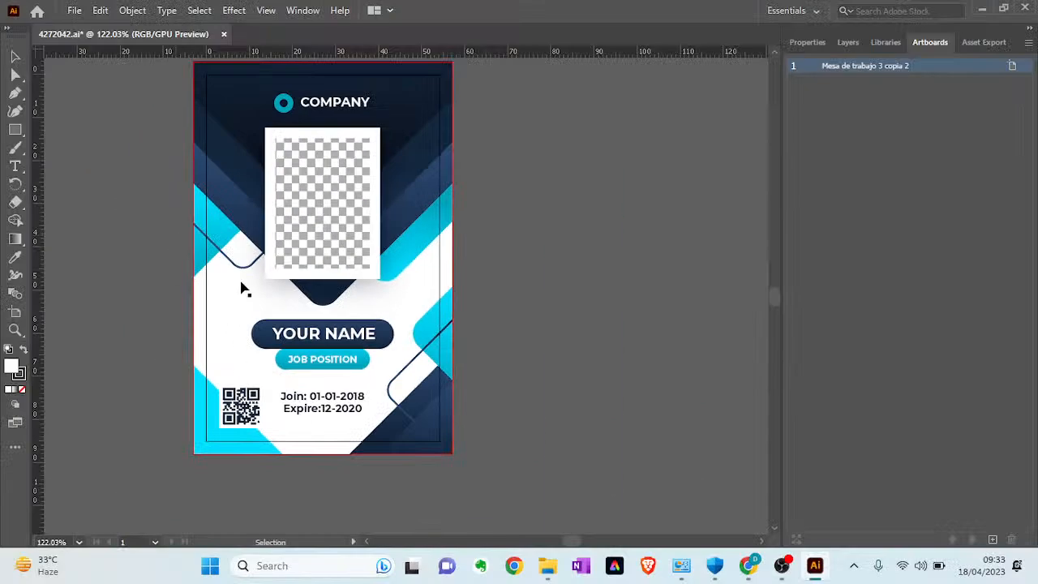
click(771, 53)
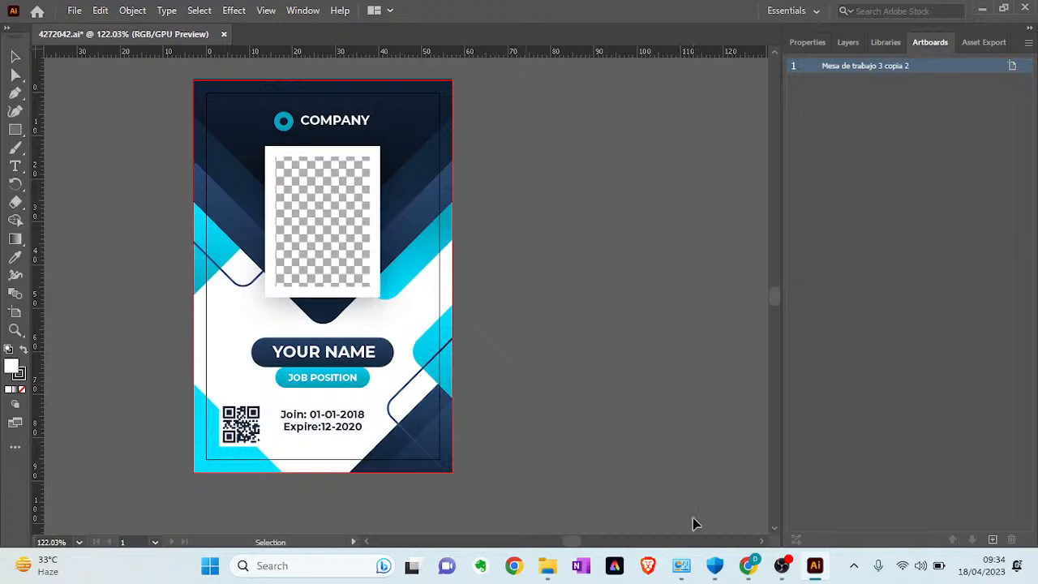
Step: Switch to Chrome, search for sheets in a new tab, and create a blank spreadsheet in Google Sheets
click(760, 570)
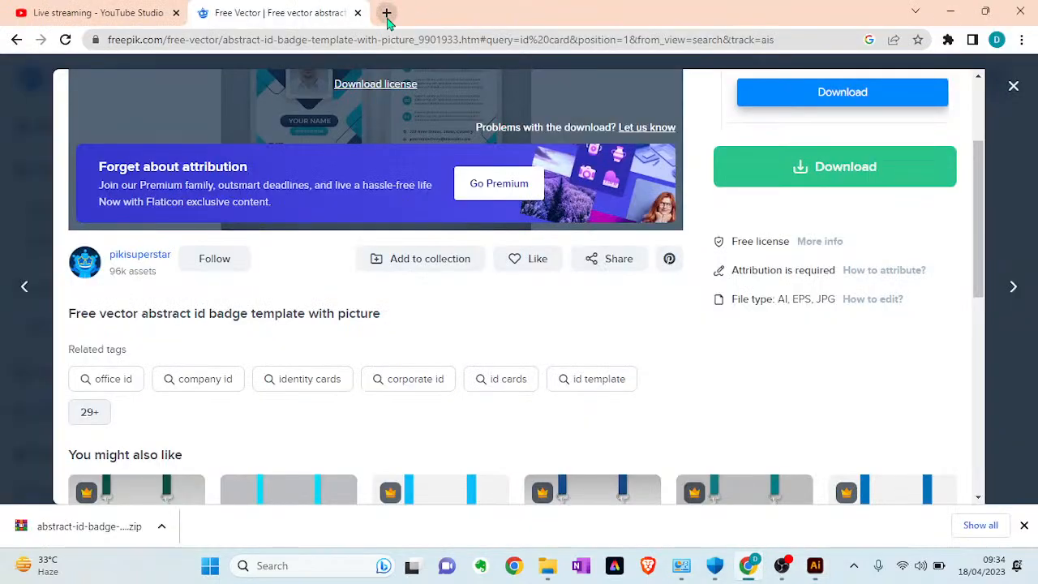
click(387, 14)
text(shhet)
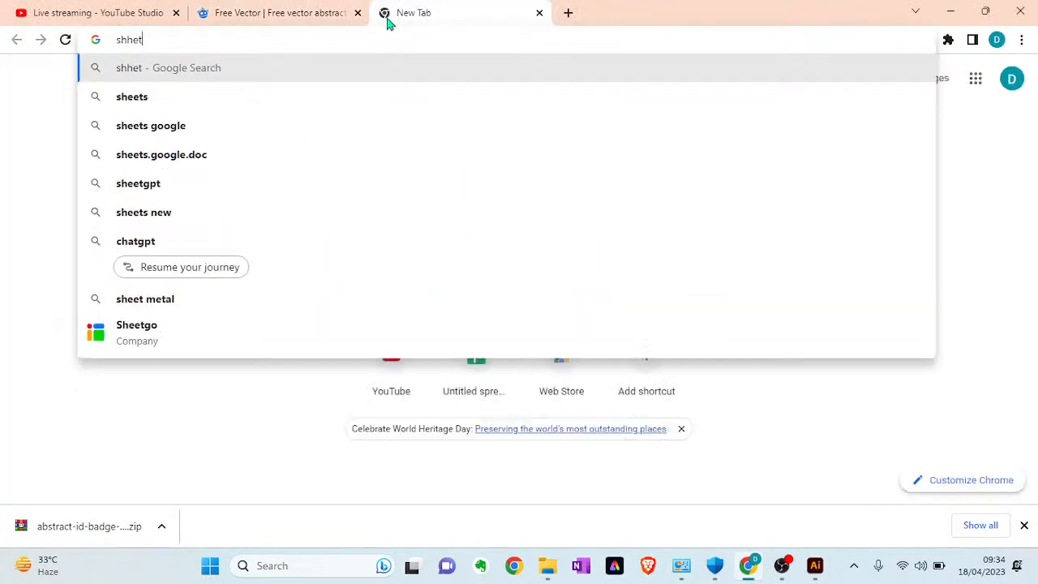
key(Down)
key(Return)
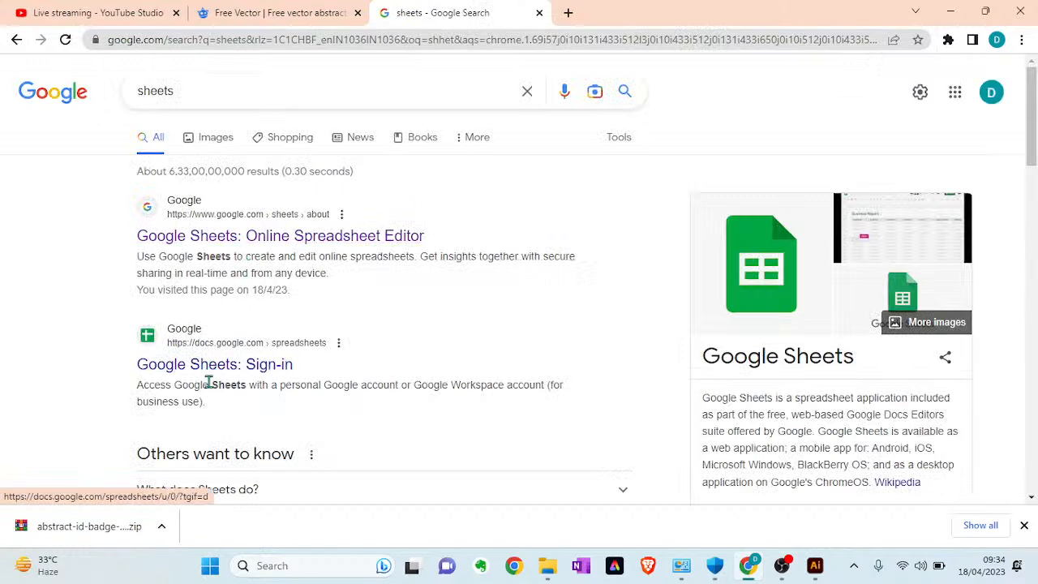
click(213, 371)
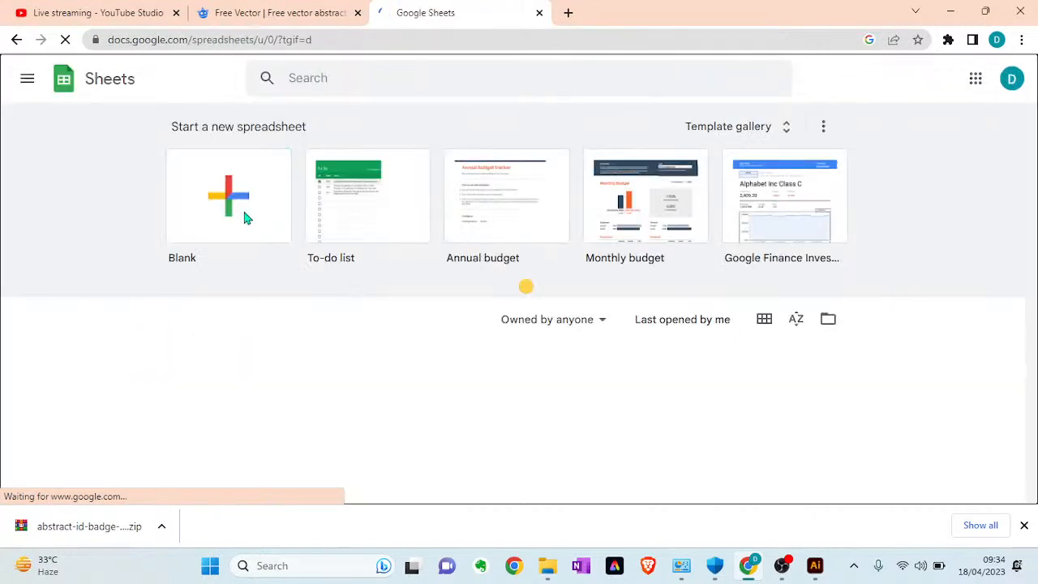
click(245, 217)
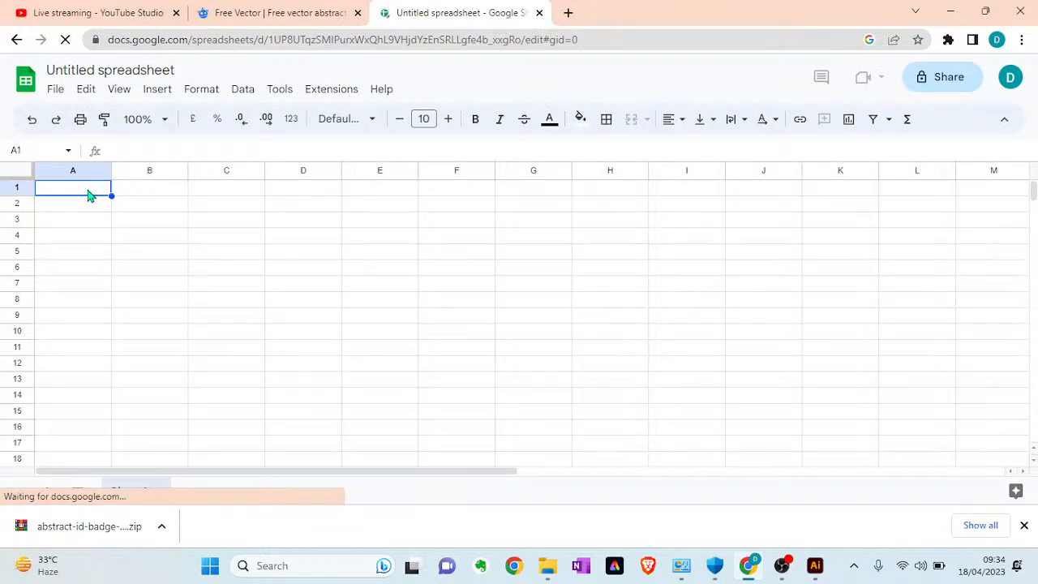
Step: Enter the column headers Name in cell A1 and Designation in cell B1
text(N)
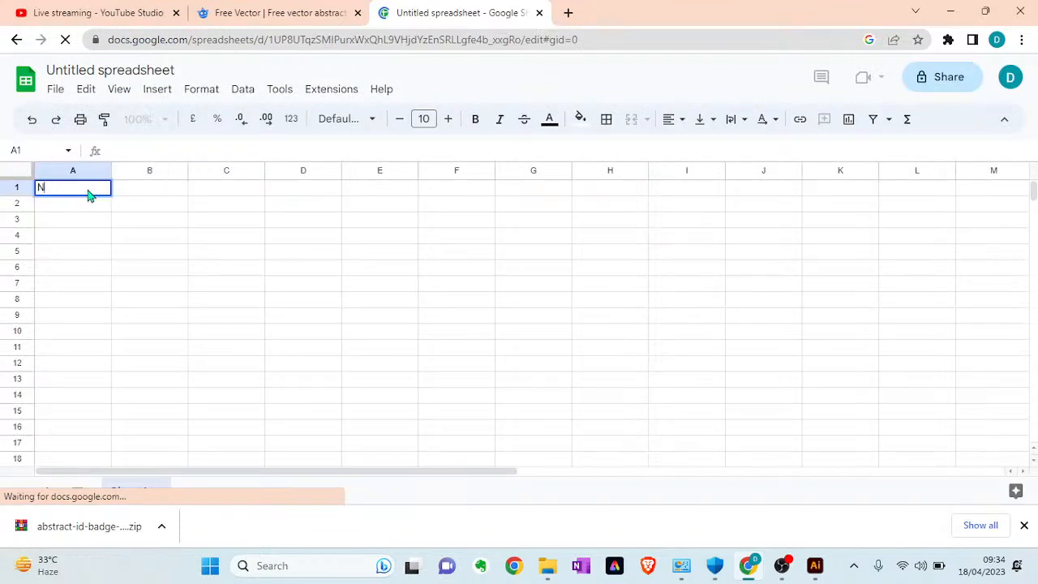
text(ame)
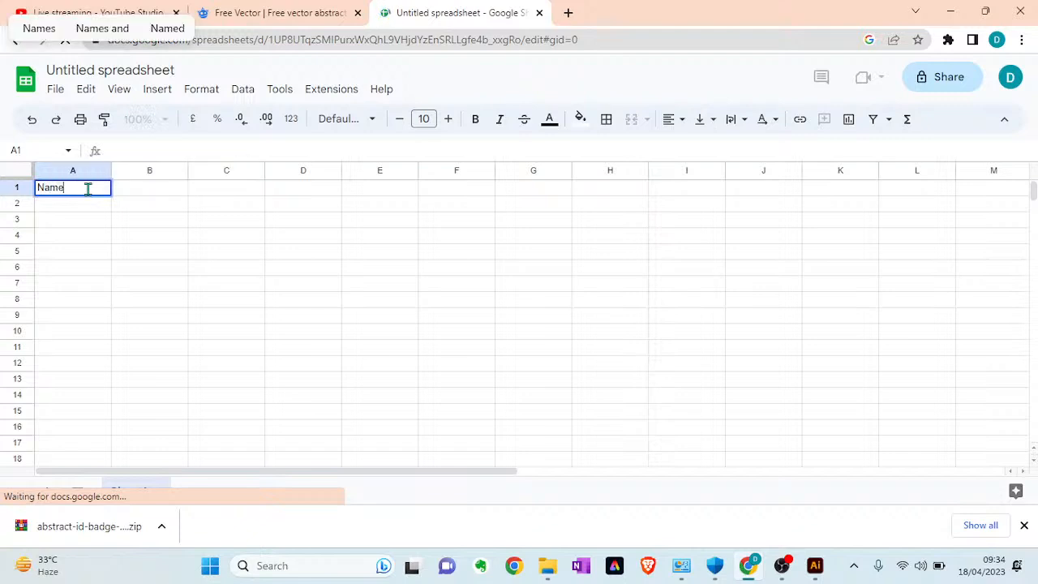
key(Tab)
text(Des)
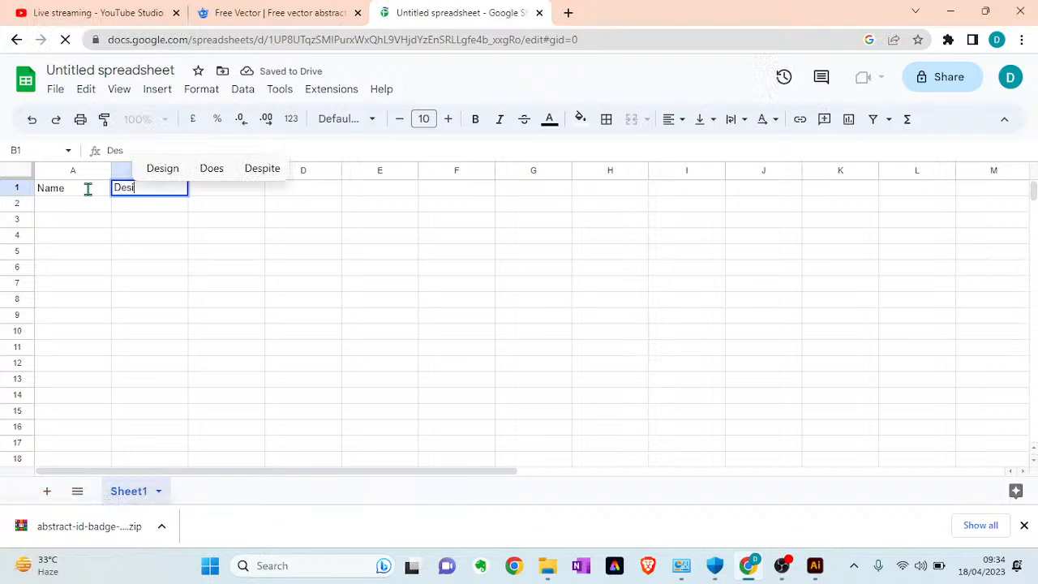
text(ignation)
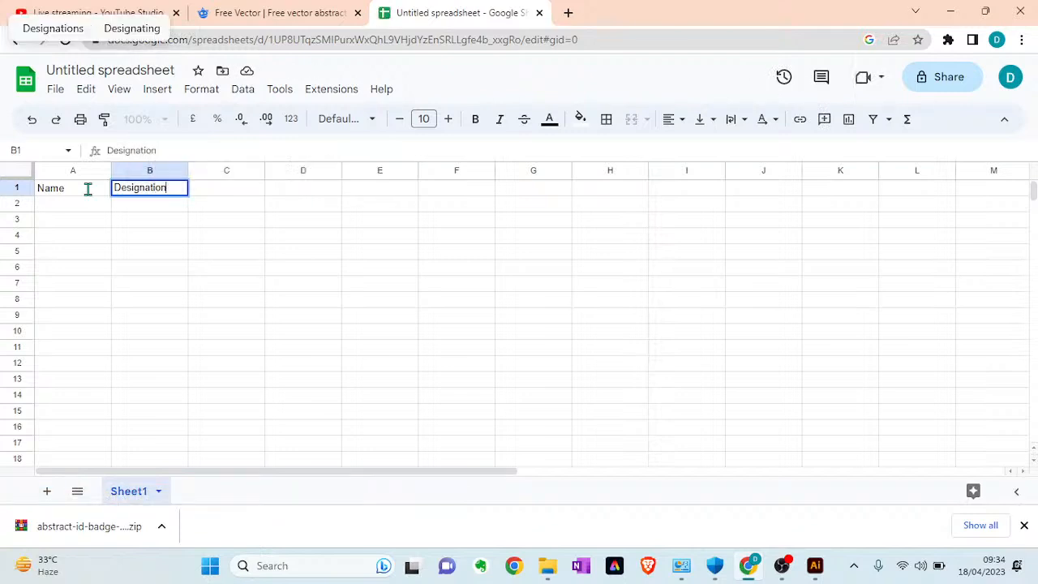
key(Tab)
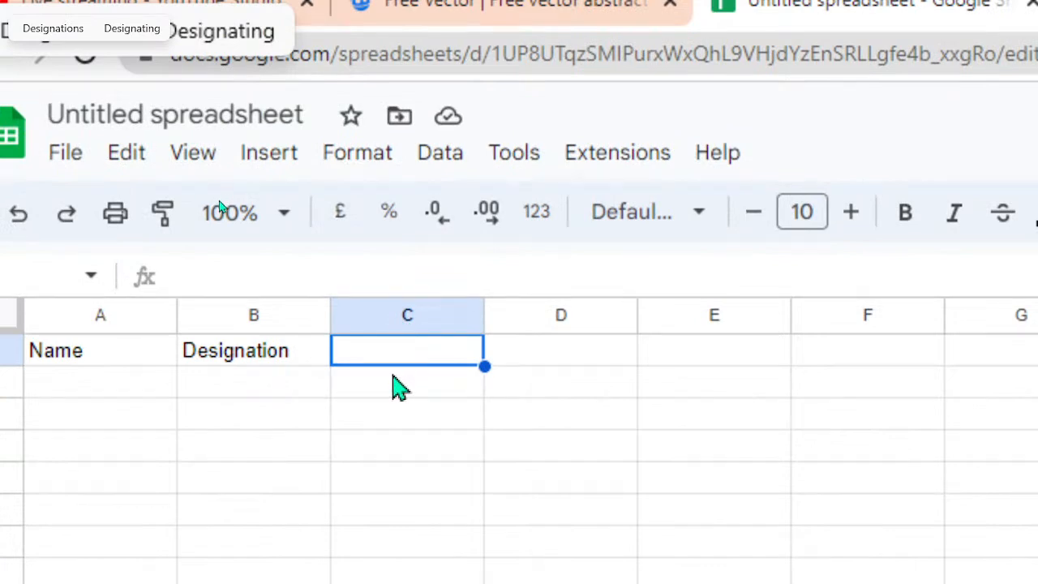
text(@)
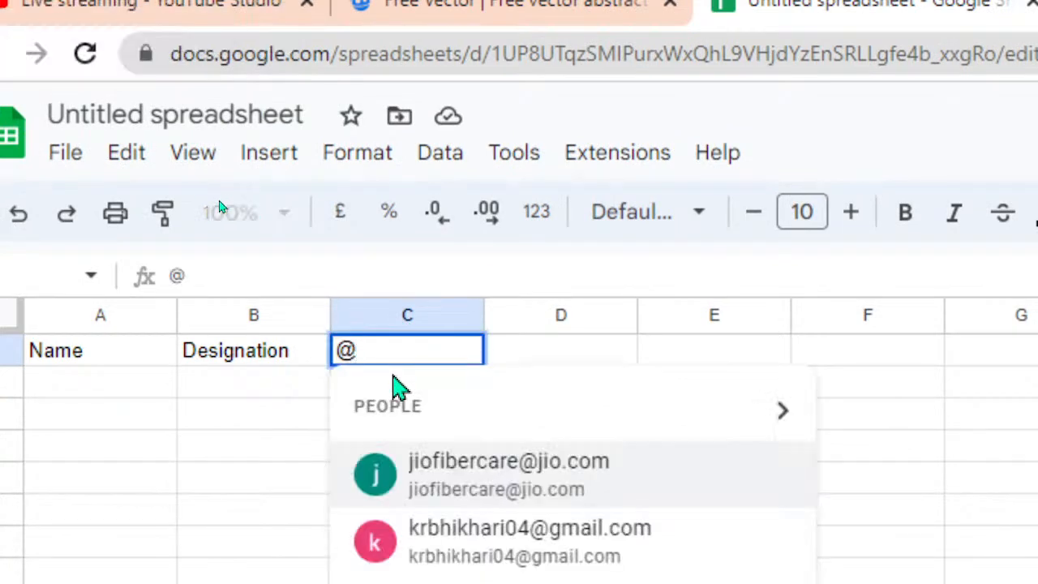
text(image)
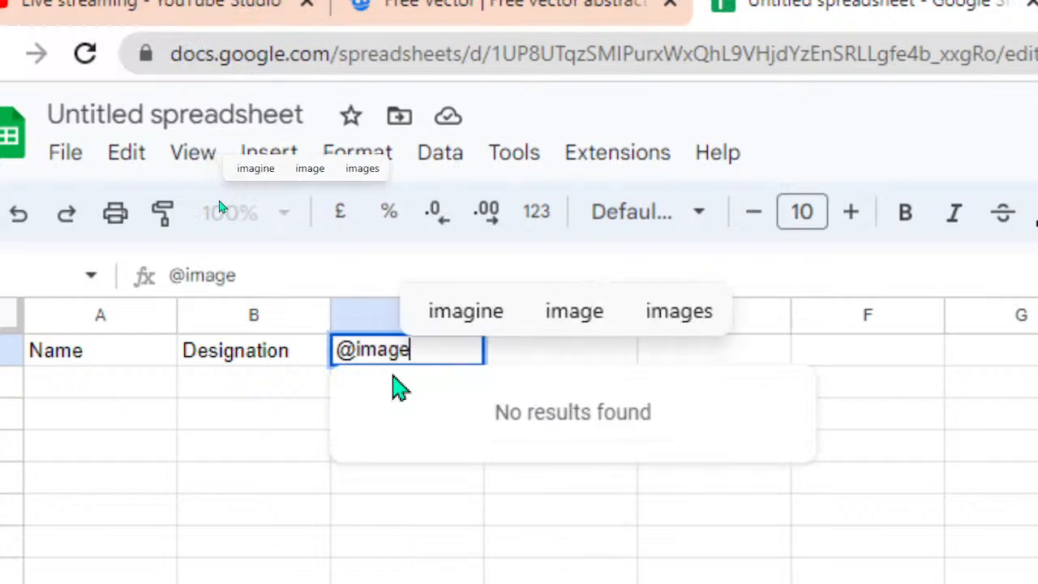
click(397, 386)
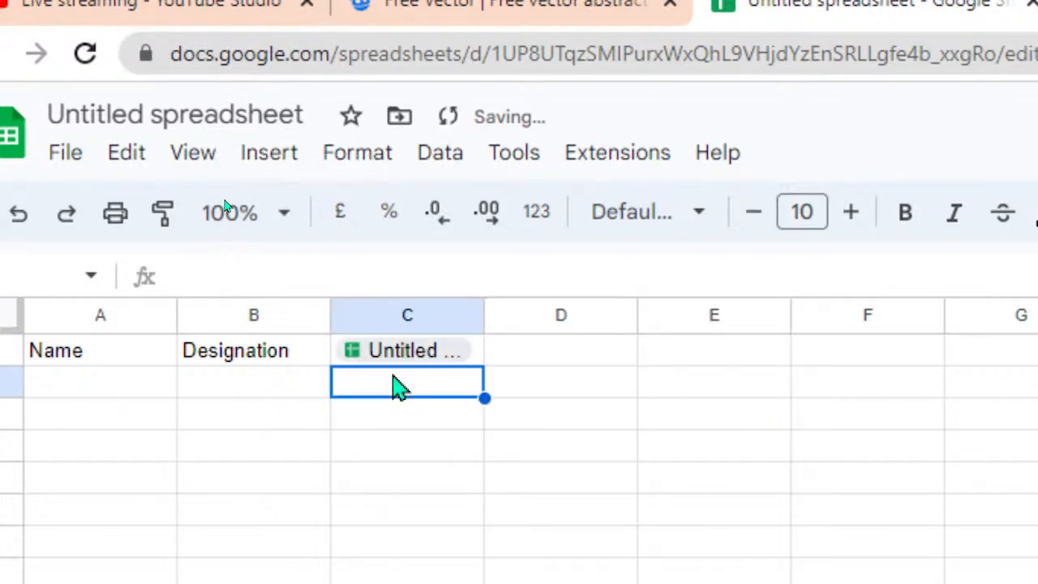
double_click(428, 355)
key(BackSpace)
key(BackSpace)
key(BackSpace)
key(BackSpace)
key(BackSpace)
key(BackSpace)
key(BackSpace)
key(BackSpace)
key(BackSpace)
key(BackSpace)
key(BackSpace)
key(BackSpace)
key(BackSpace)
key(BackSpace)
key(BackSpace)
key(BackSpace)
key(BackSpace)
key(BackSpace)
key(BackSpace)
key(BackSpace)
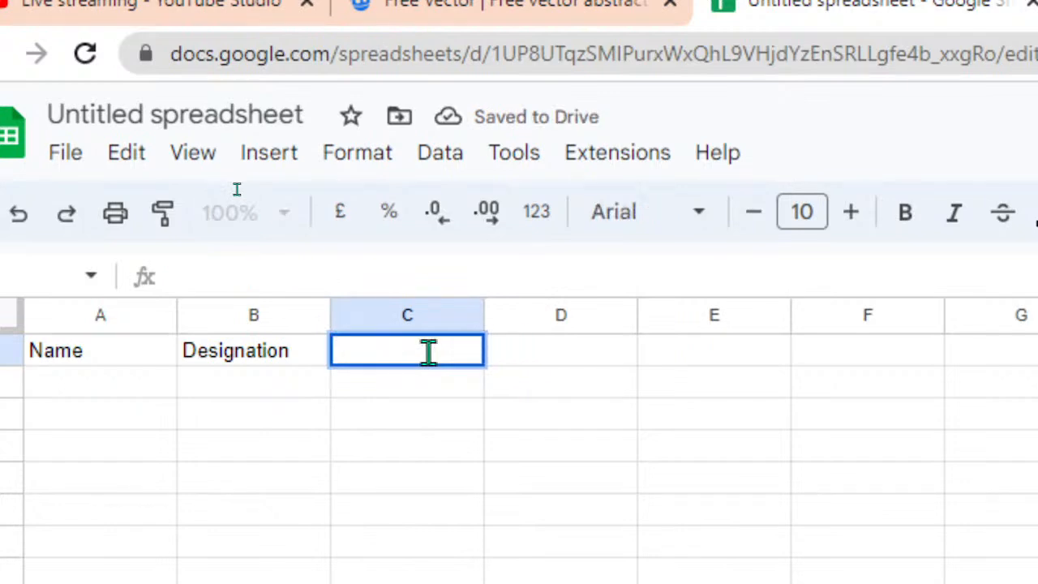
text(@)
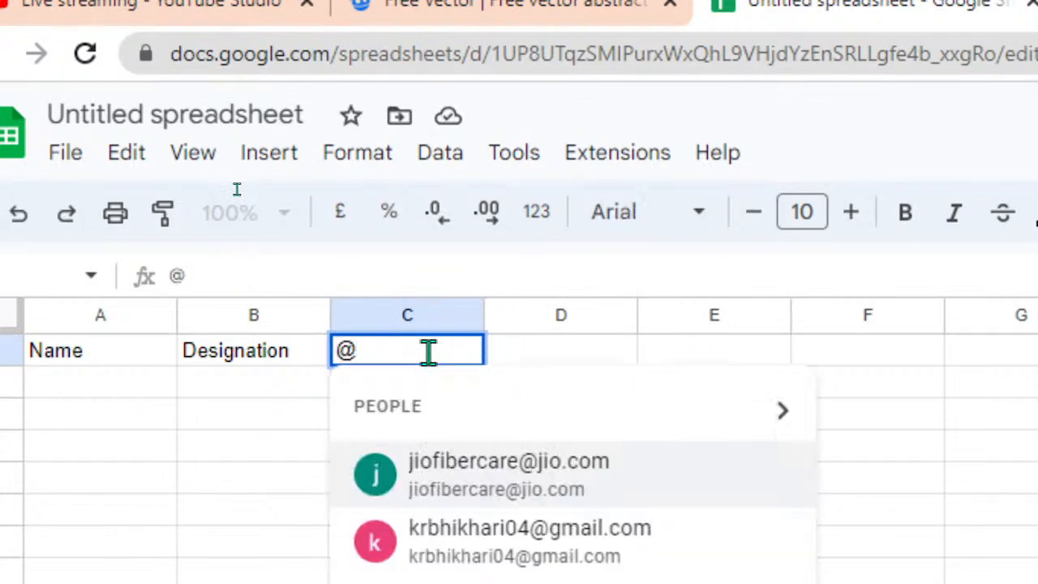
key(BackSpace)
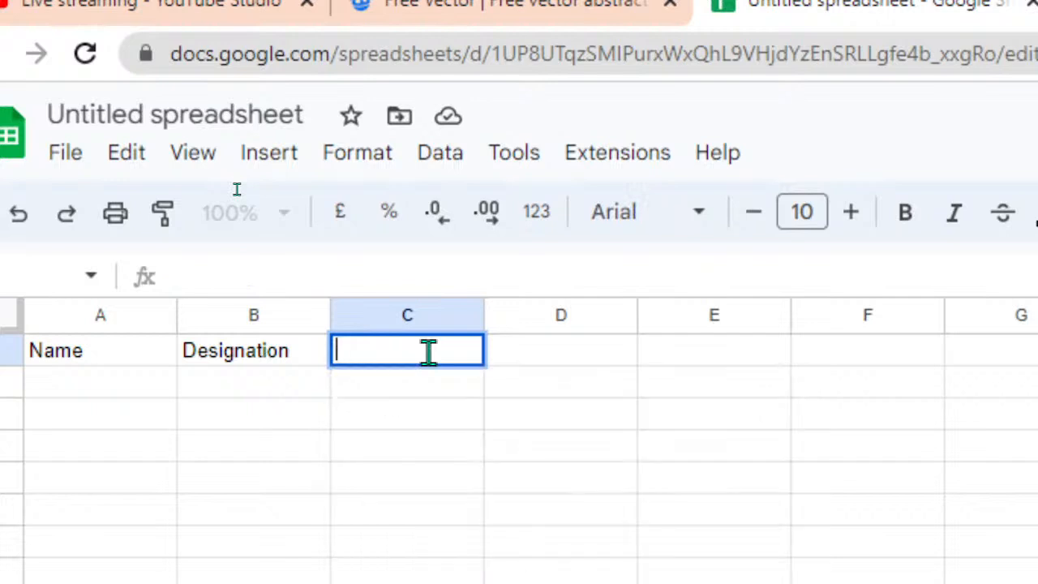
text('@image)
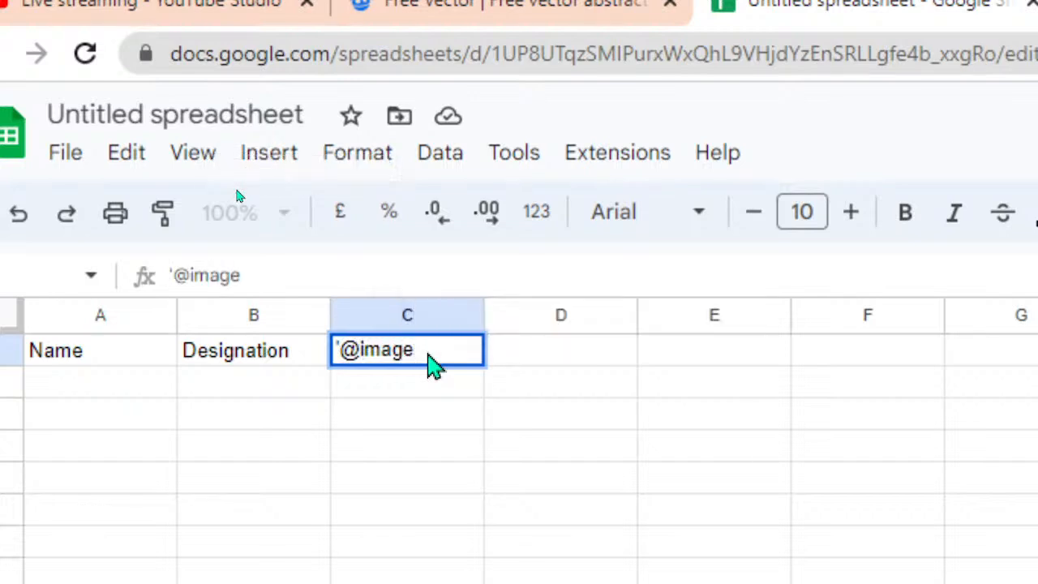
key(Return)
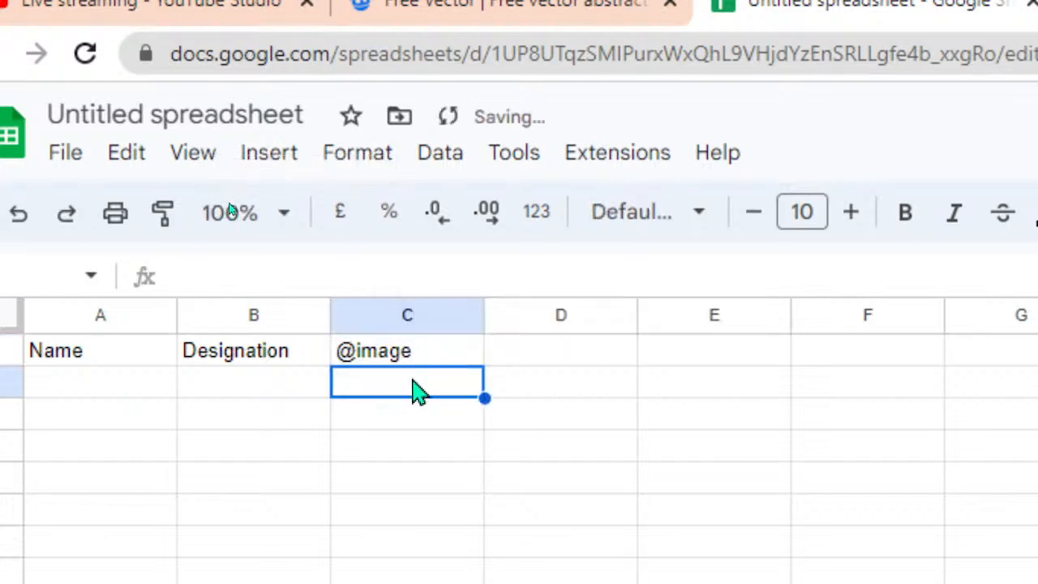
Step: Fill cells A2 to A6 of the Name column with five people's first names
click(128, 394)
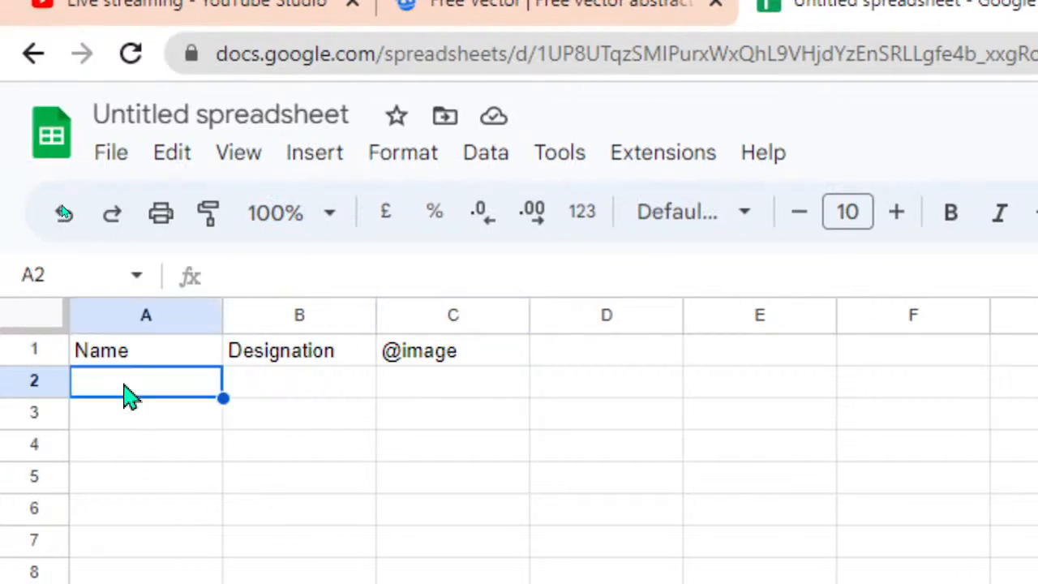
text(Shakti)
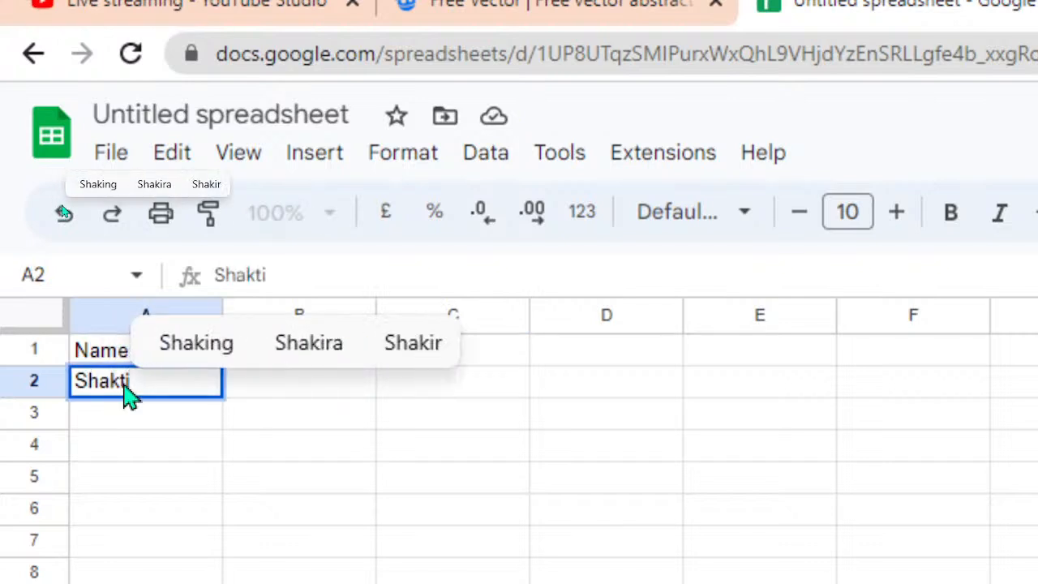
key(Return)
text(Ajeet)
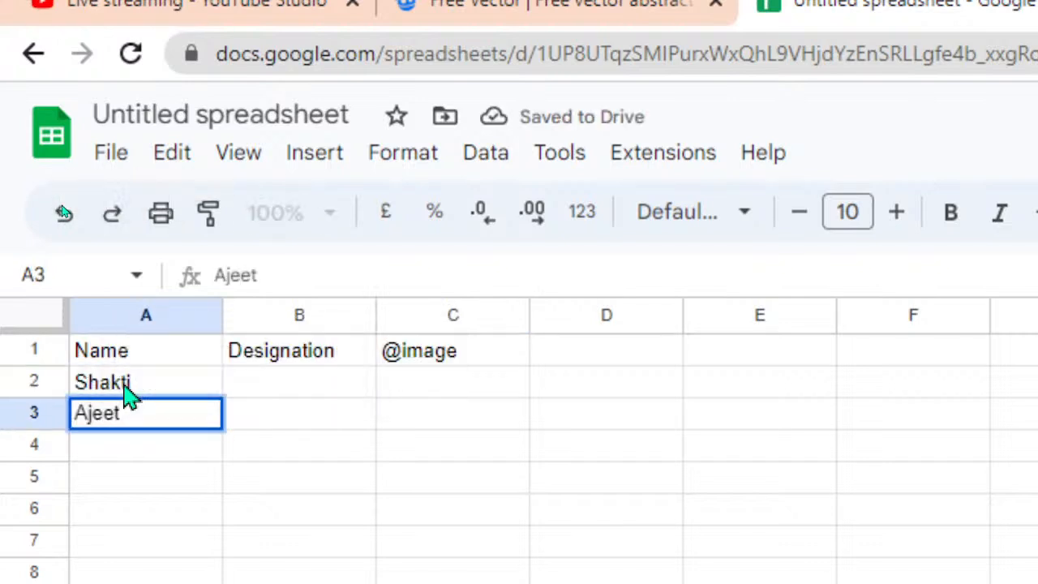
key(Return)
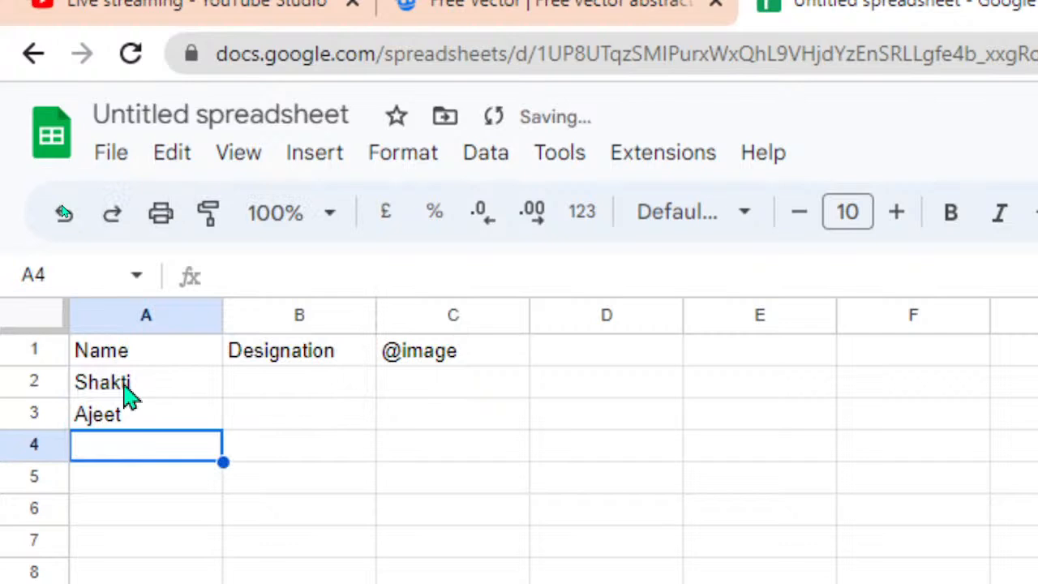
text(Renu)
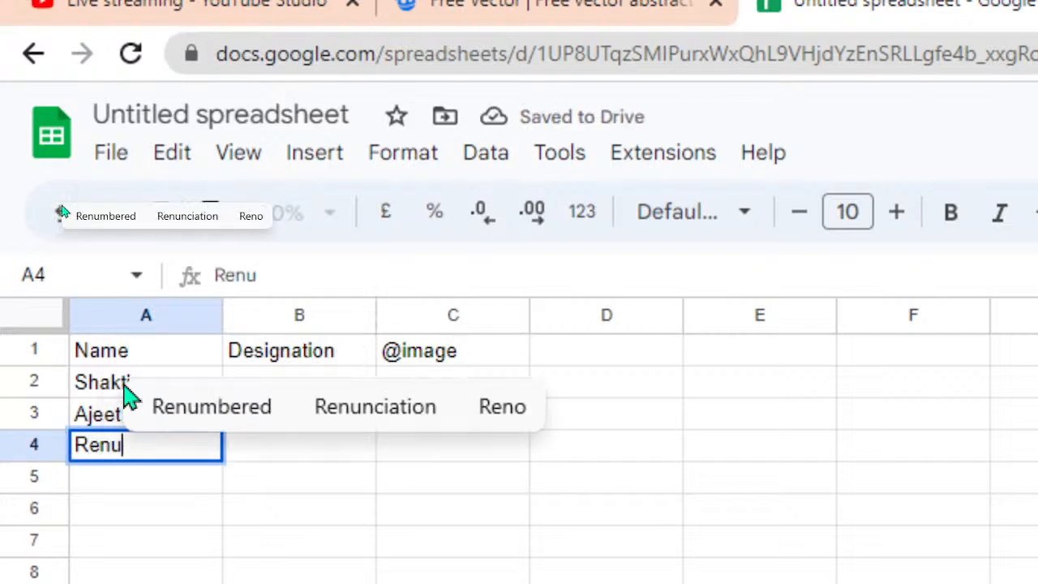
key(Return)
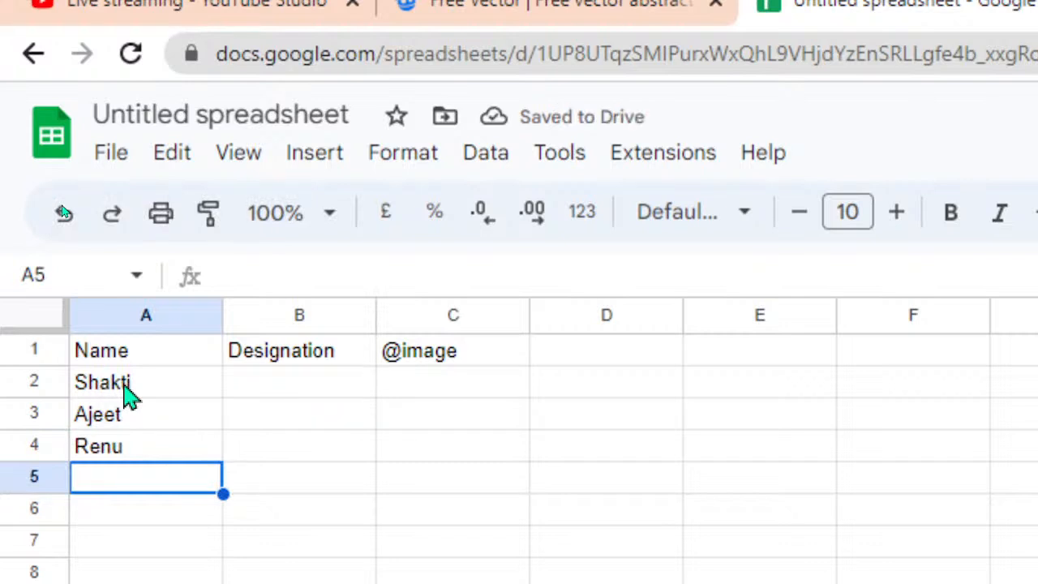
text(Dhiraj)
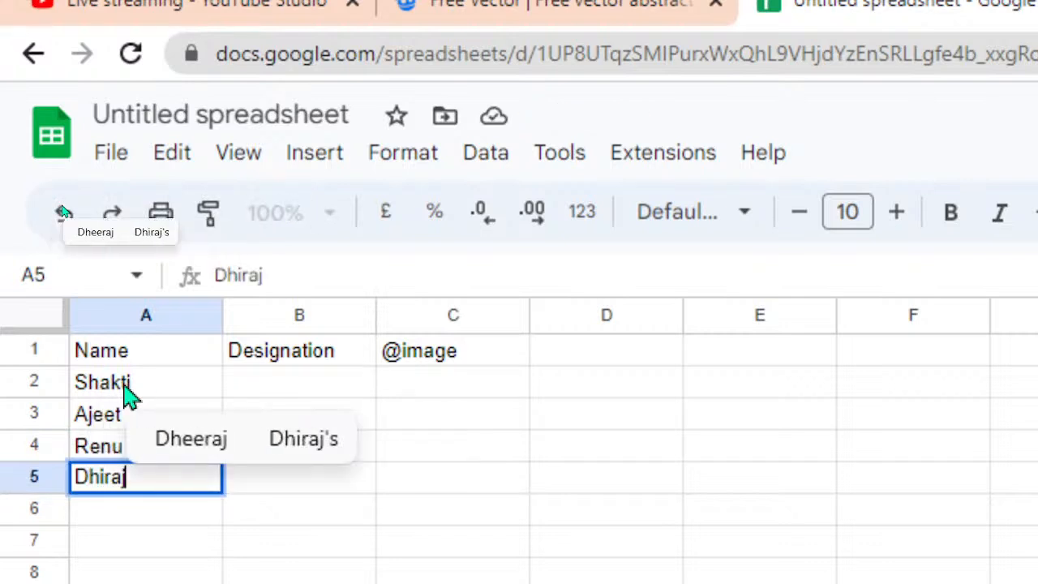
key(Return)
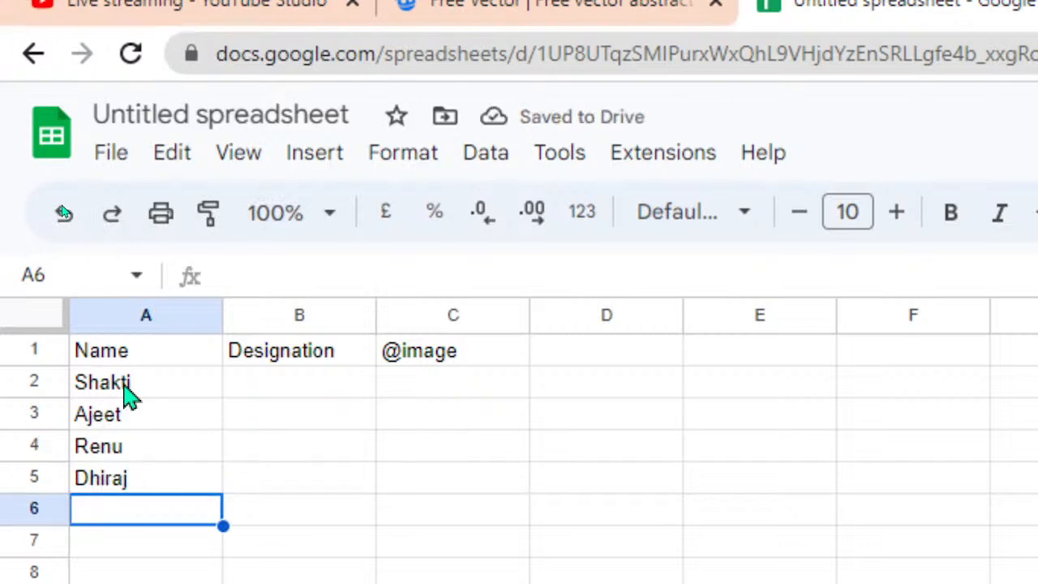
text(Umesh)
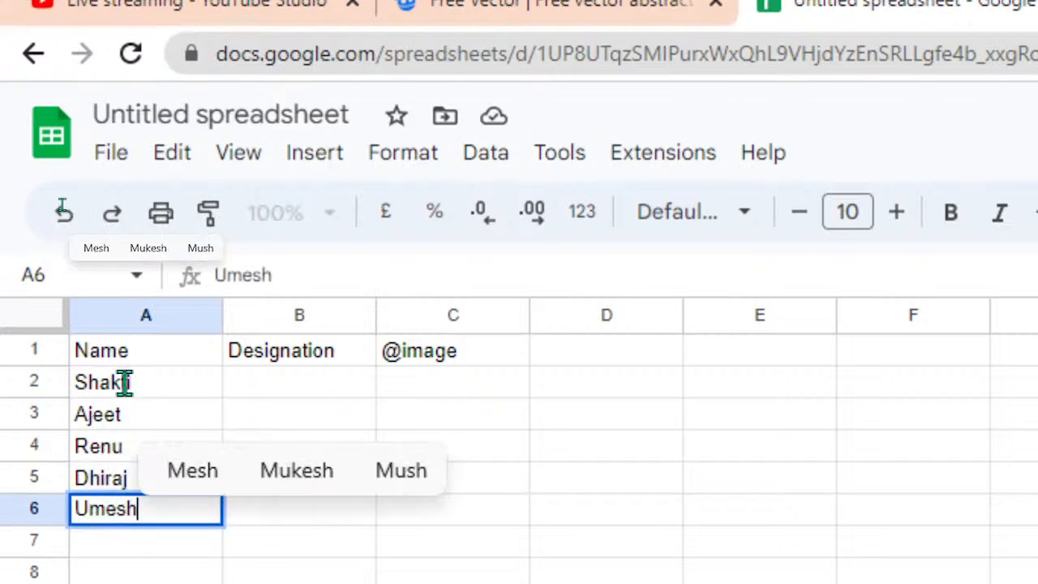
key(Tab)
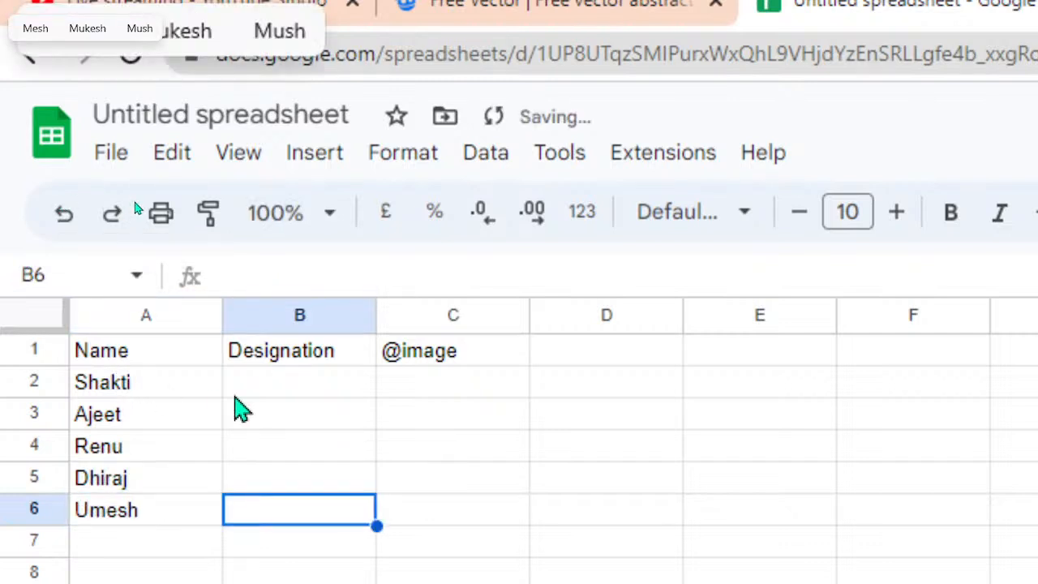
Step: Fill cells B2 to B4 of the Designation column with Manager, Director and Teacher
click(317, 389)
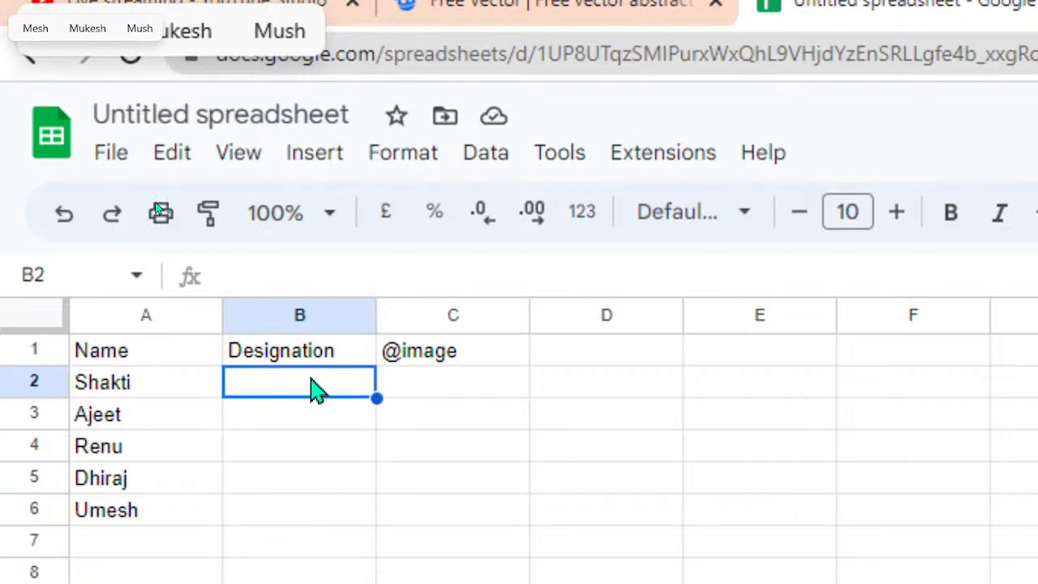
text(Manager)
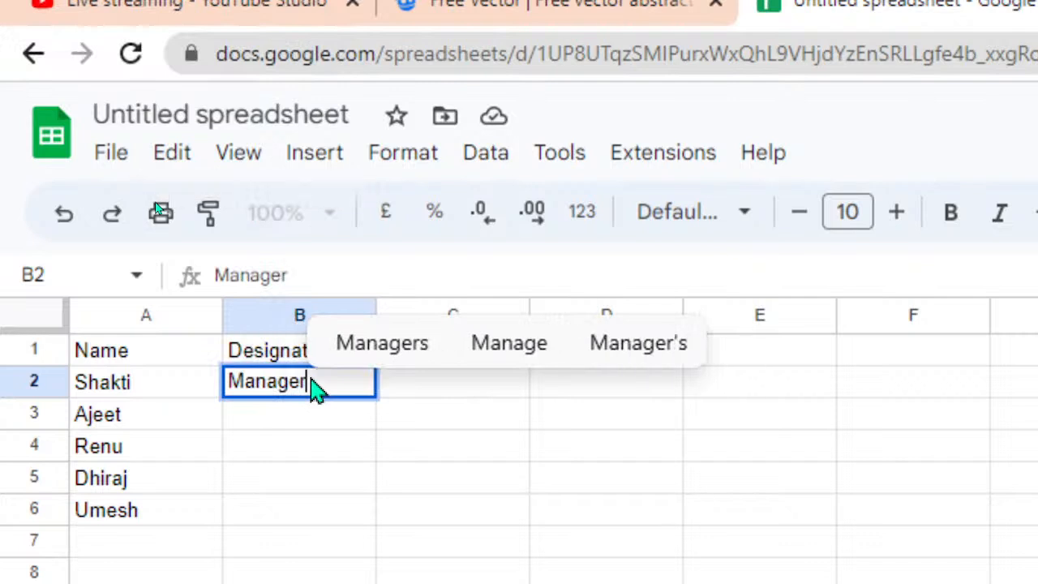
key(Return)
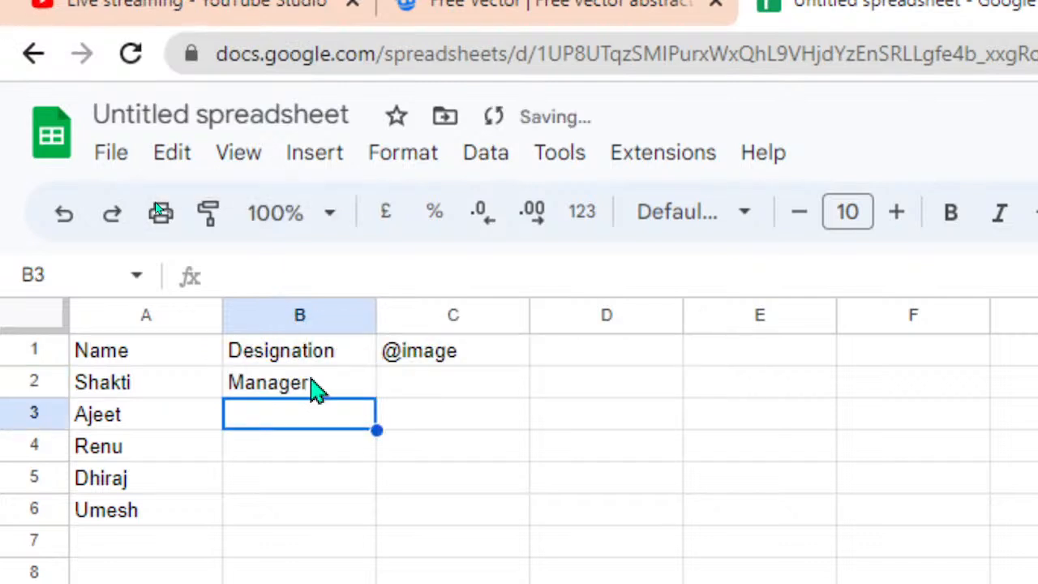
text(Director)
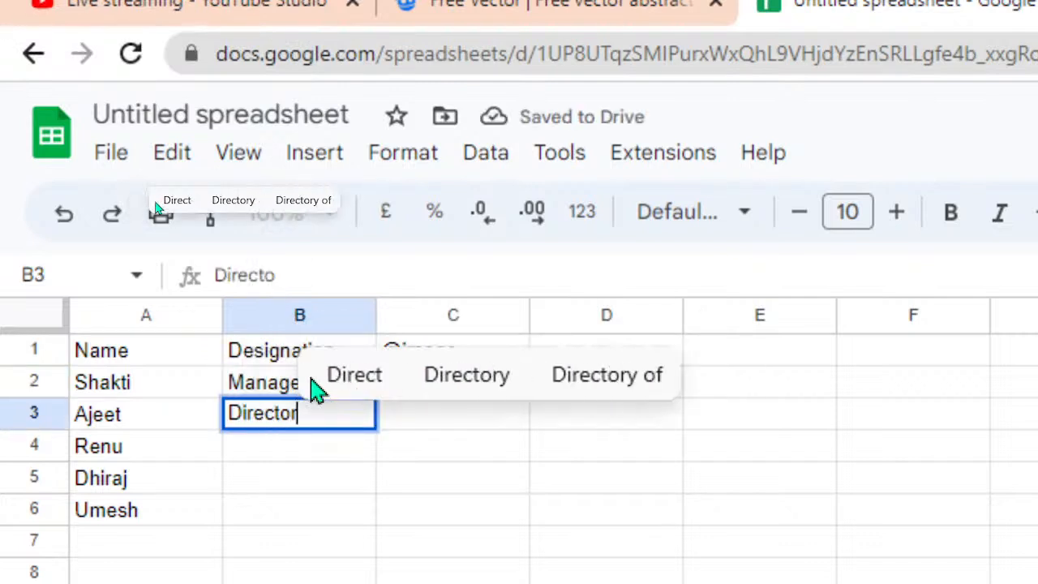
key(Return)
text(T)
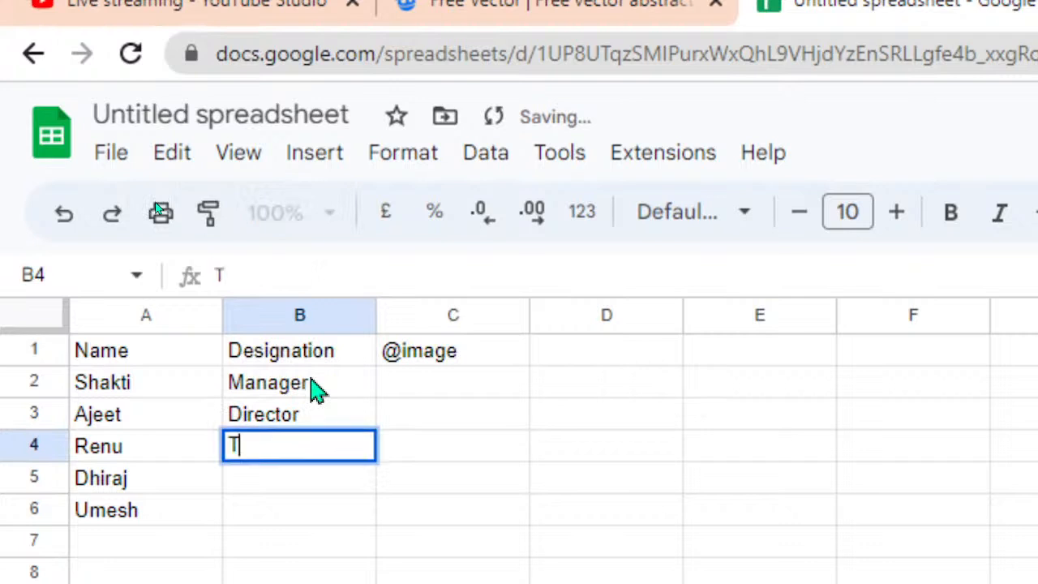
text(eacher)
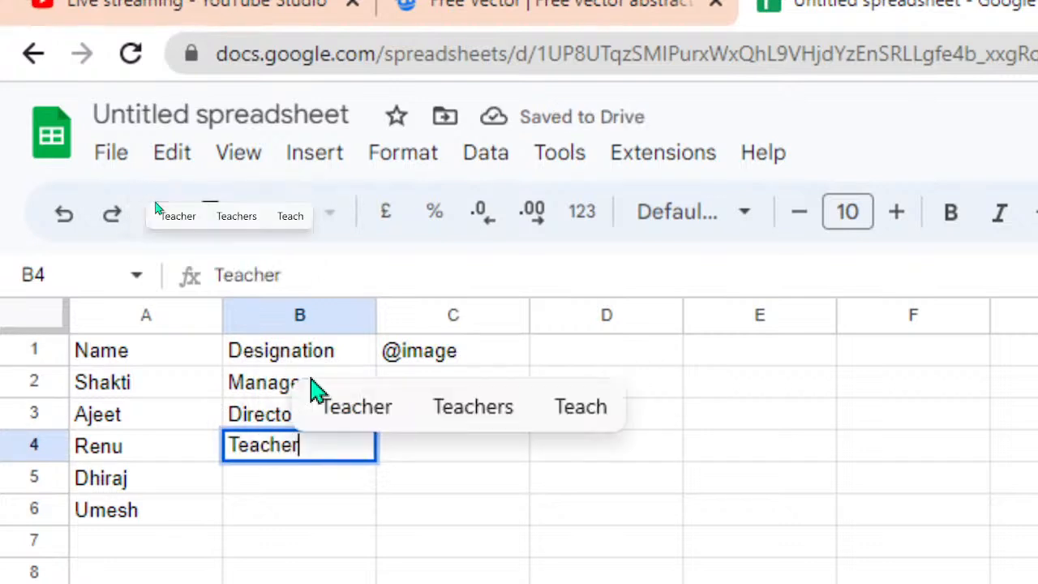
key(Return)
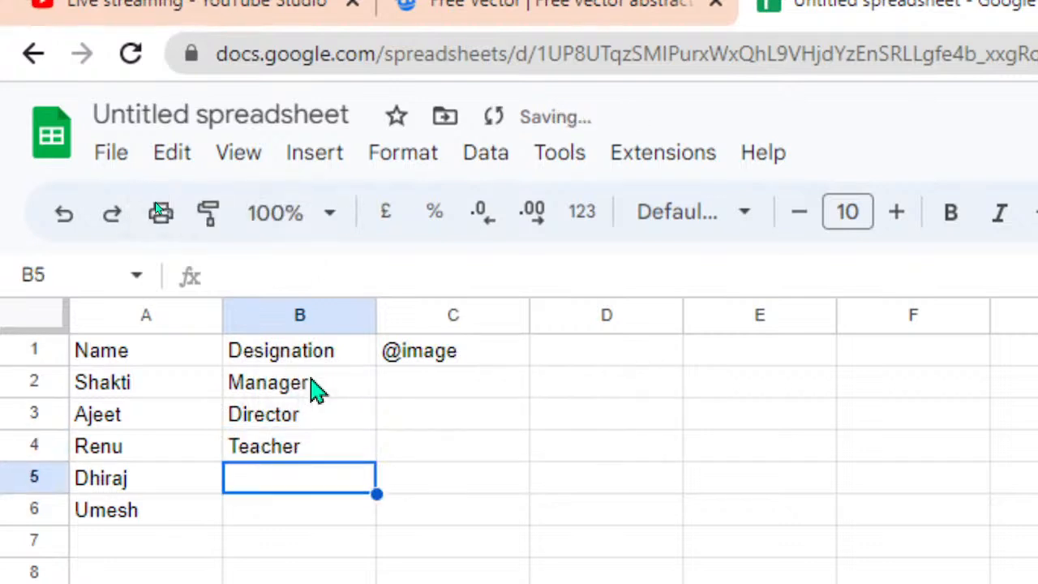
Step: Enter Student as the designation in both cell B5 and cell B6
text(Sr)
key(BackSpace)
text(t)
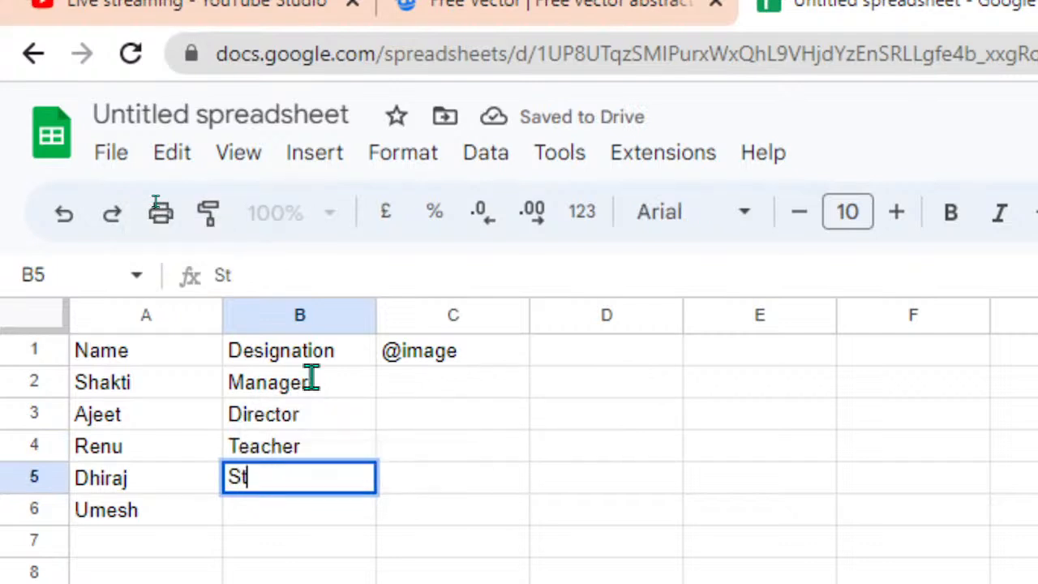
text(udent)
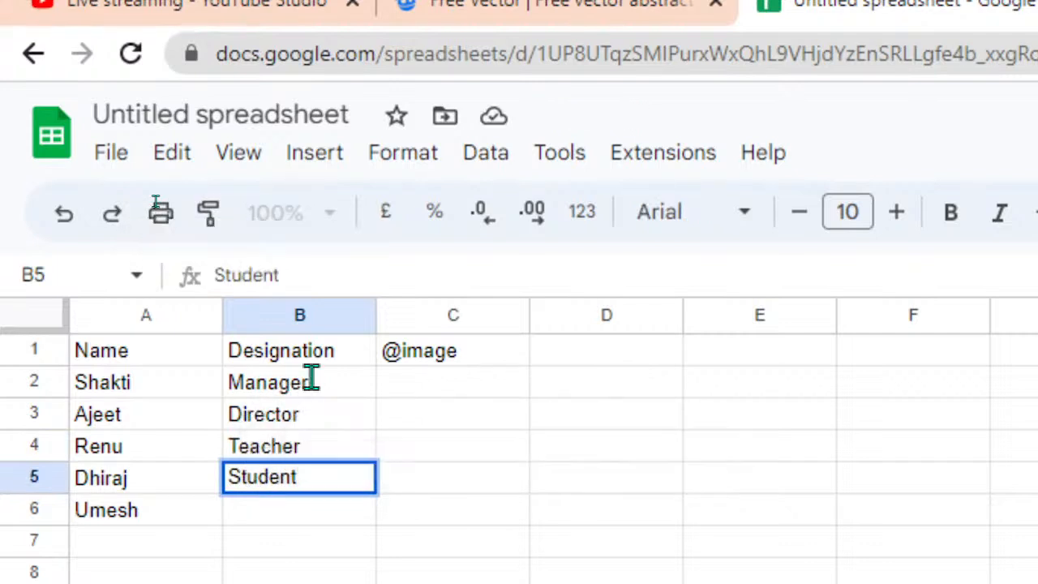
key(Return)
text(Student)
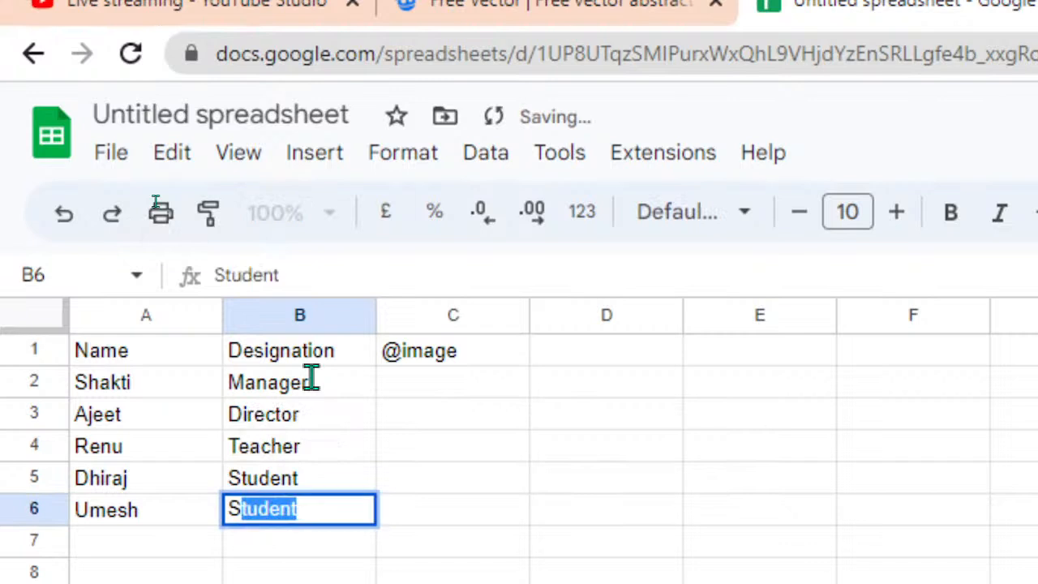
key(Return)
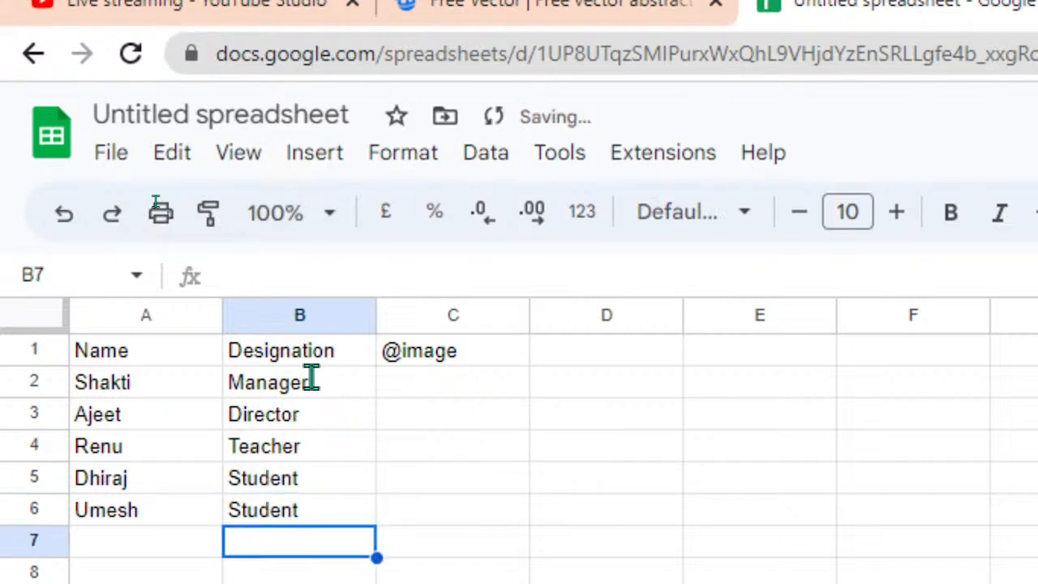
Step: Select cell C2, then switch to File Explorer and open the properties of student1.jpg in the Pictures\Students folder
click(388, 387)
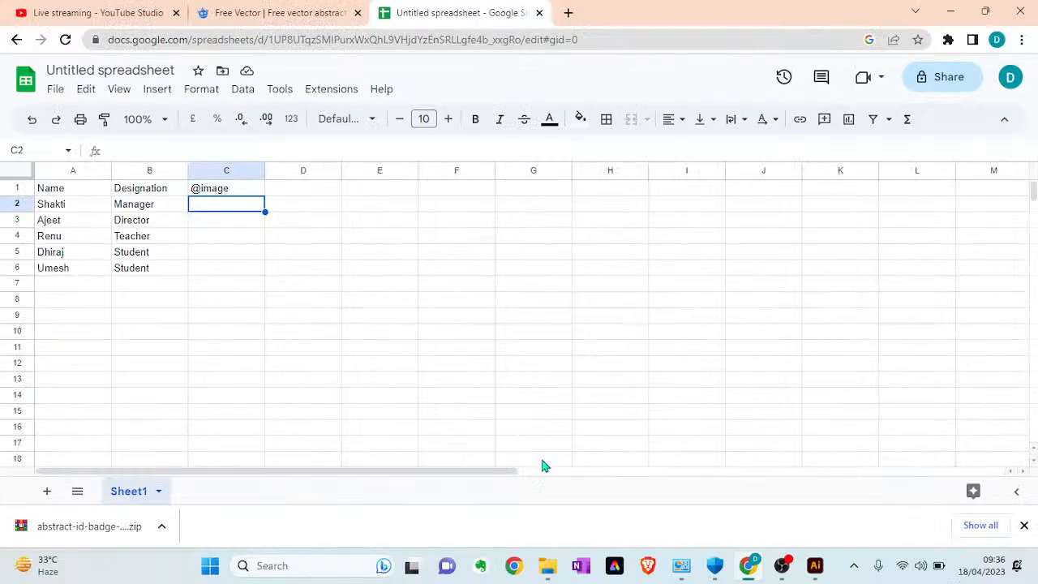
click(547, 565)
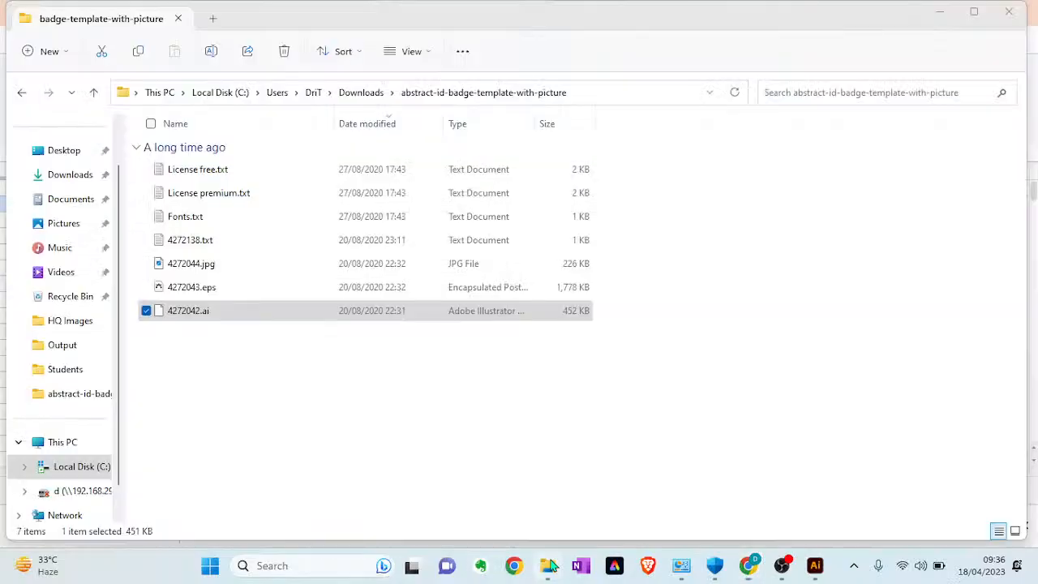
click(64, 225)
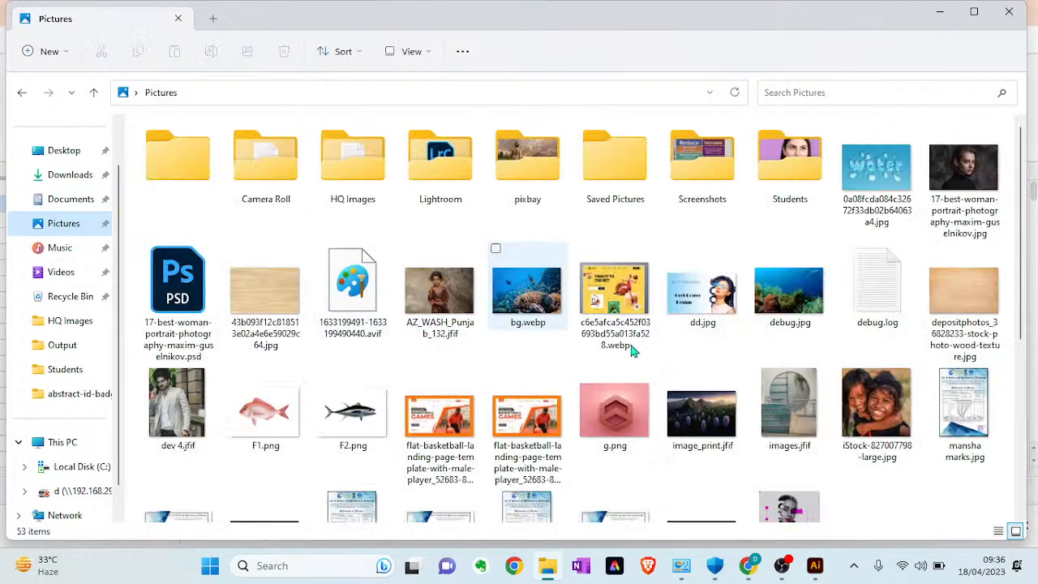
double_click(788, 162)
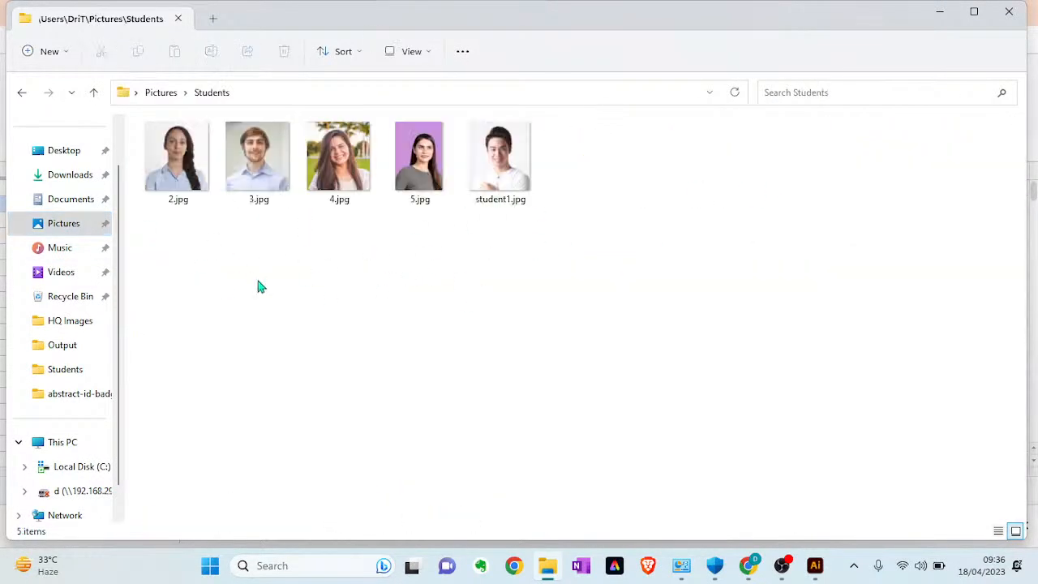
click(510, 181)
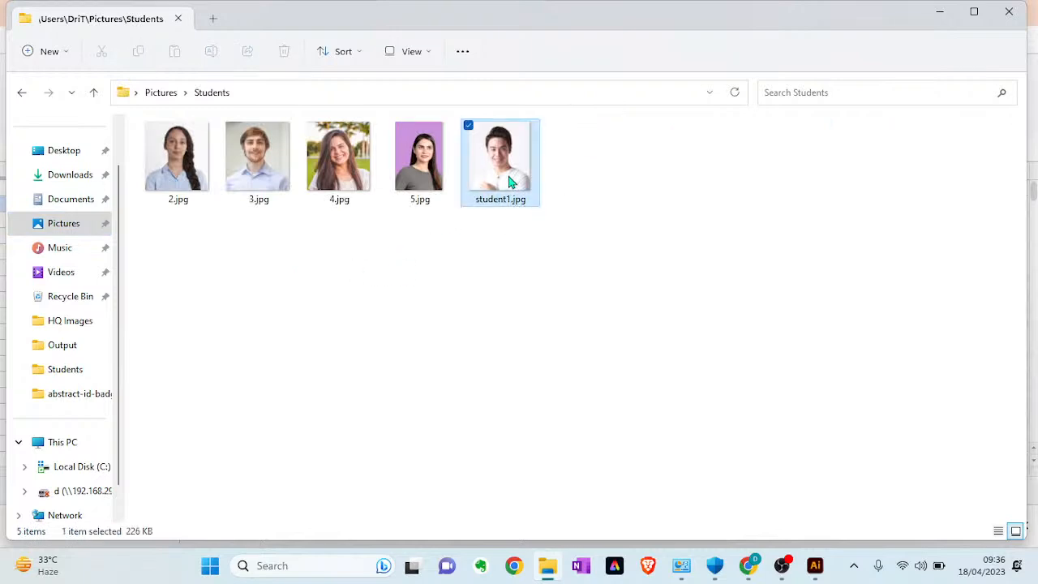
right_click(510, 182)
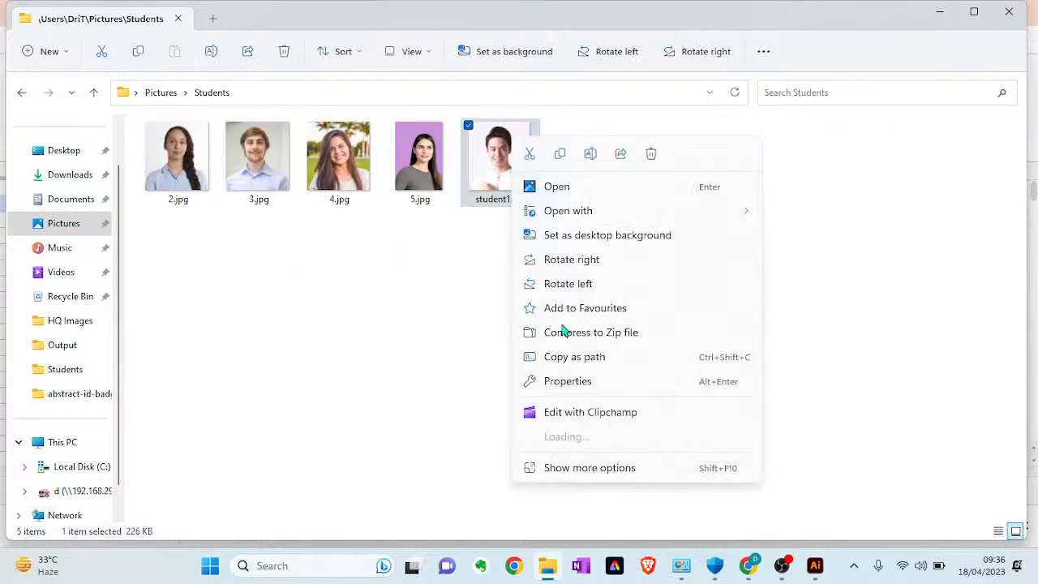
click(639, 468)
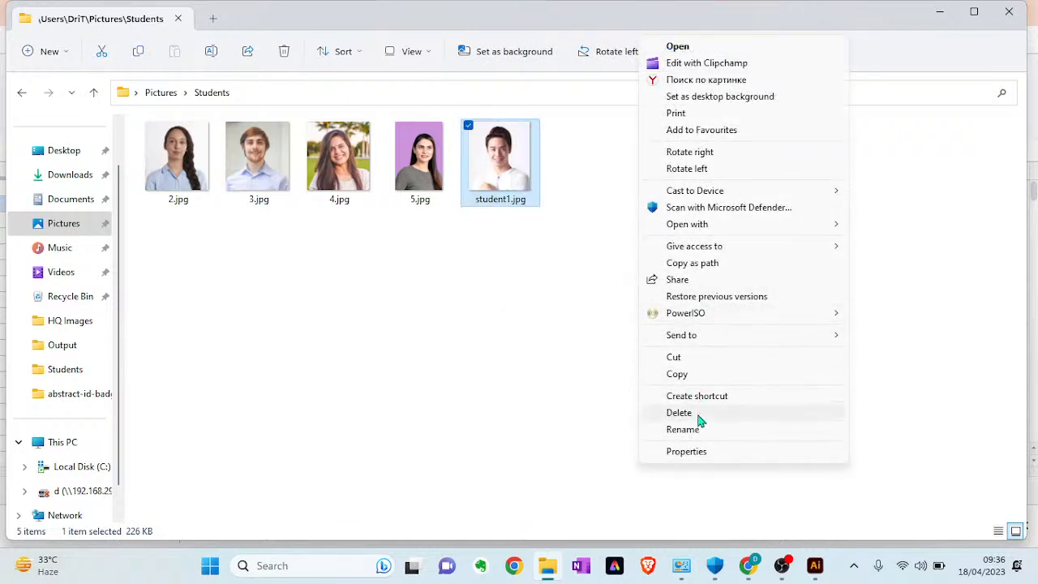
click(688, 453)
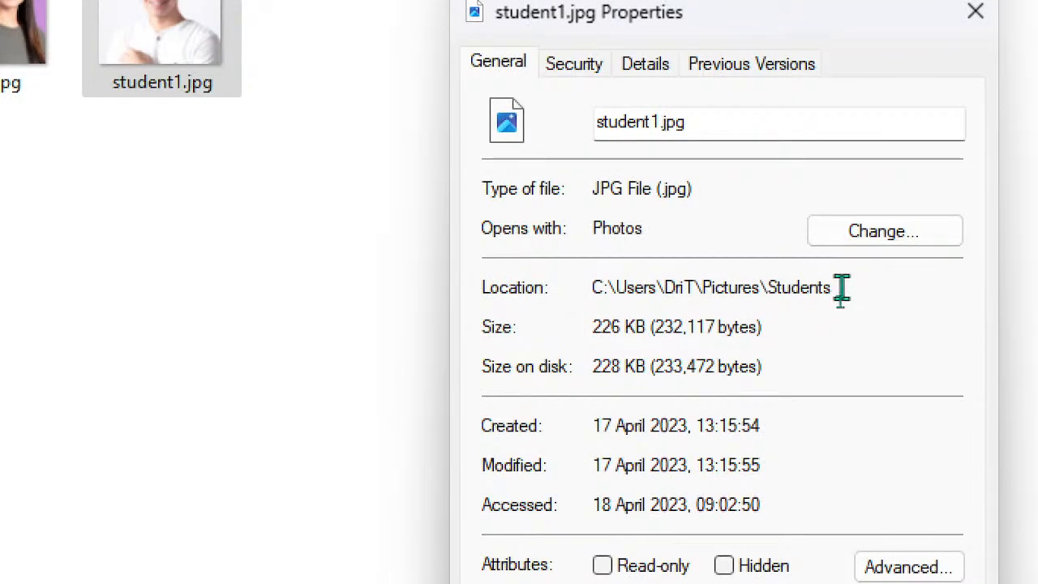
Step: Copy the folder location from the student1.jpg properties into cell C2 of the Google Sheets table, and close the properties
drag(840, 290, 592, 287)
key(ctrl+c)
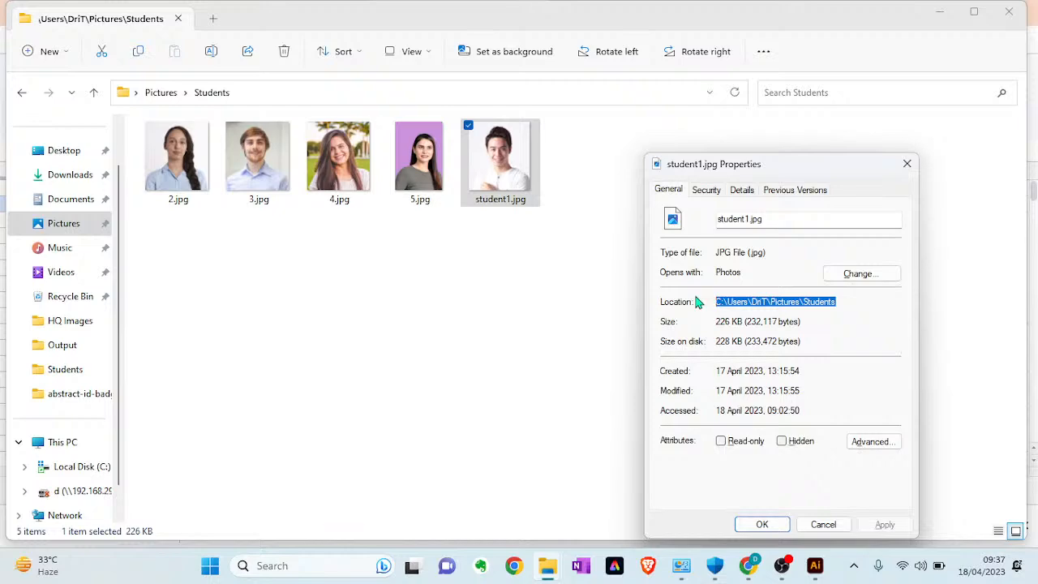
key(alt+Tab)
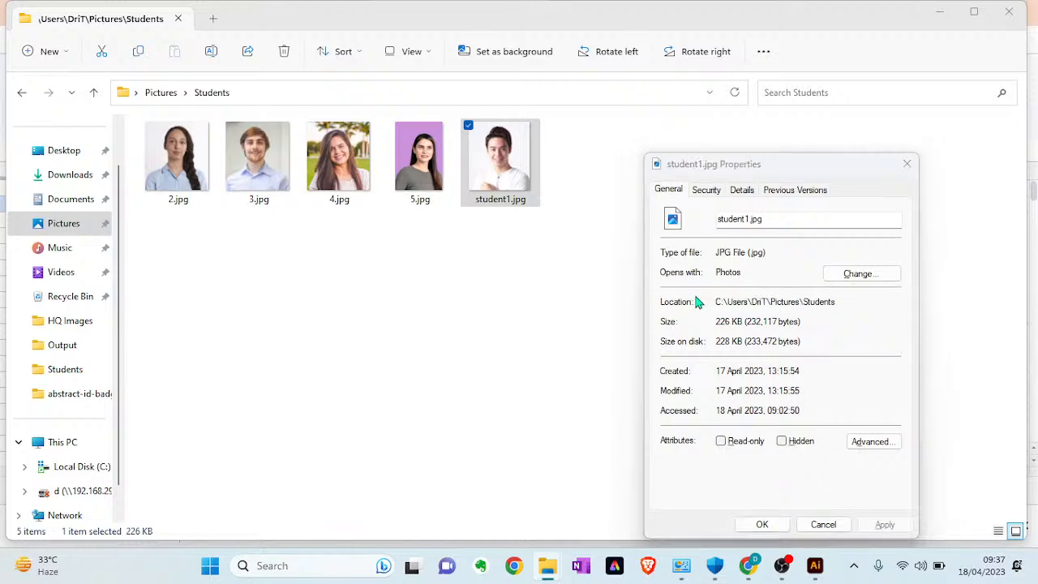
click(661, 261)
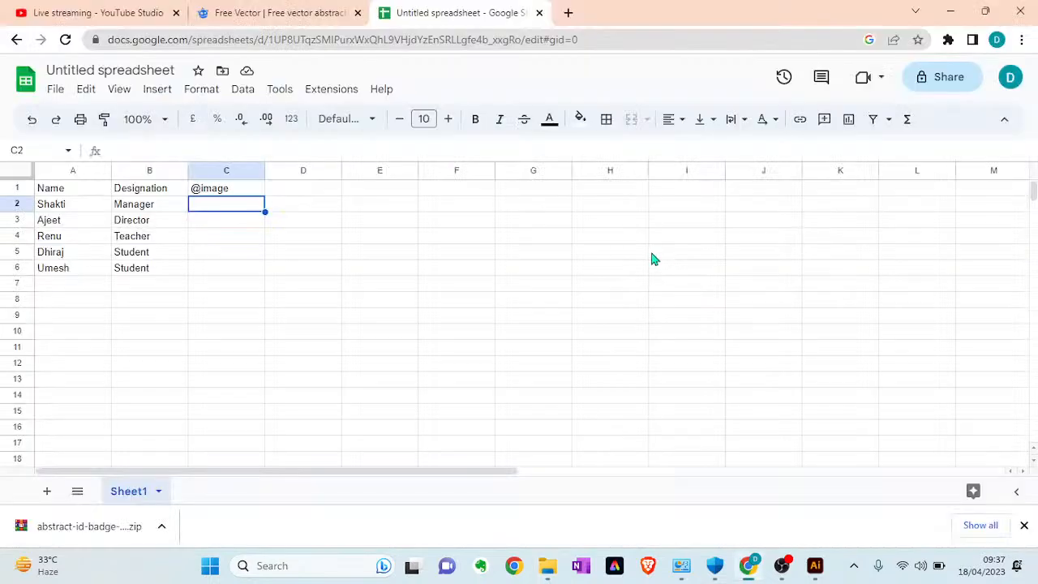
key(ctrl+v)
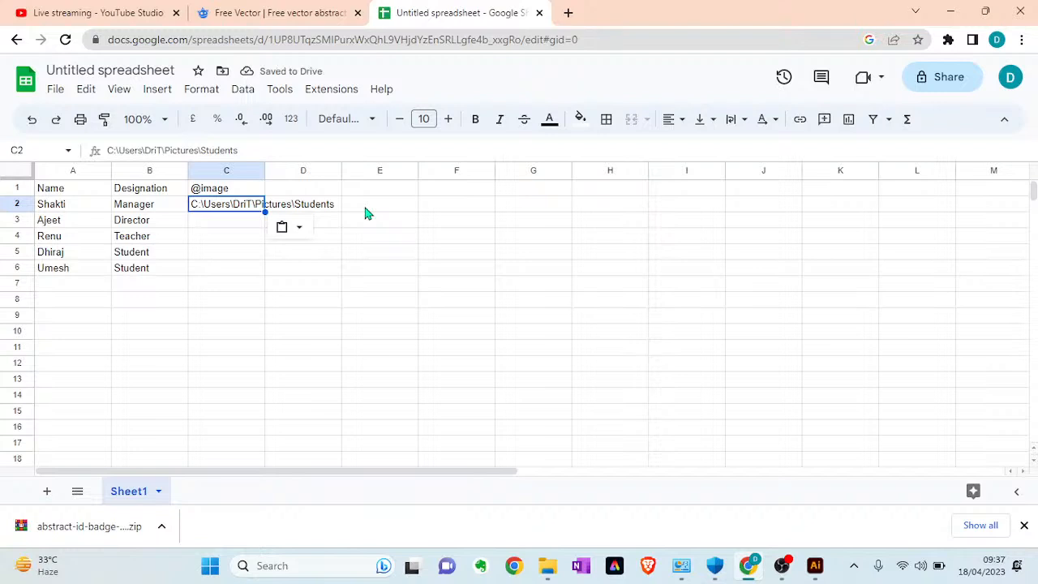
key(alt+Tab)
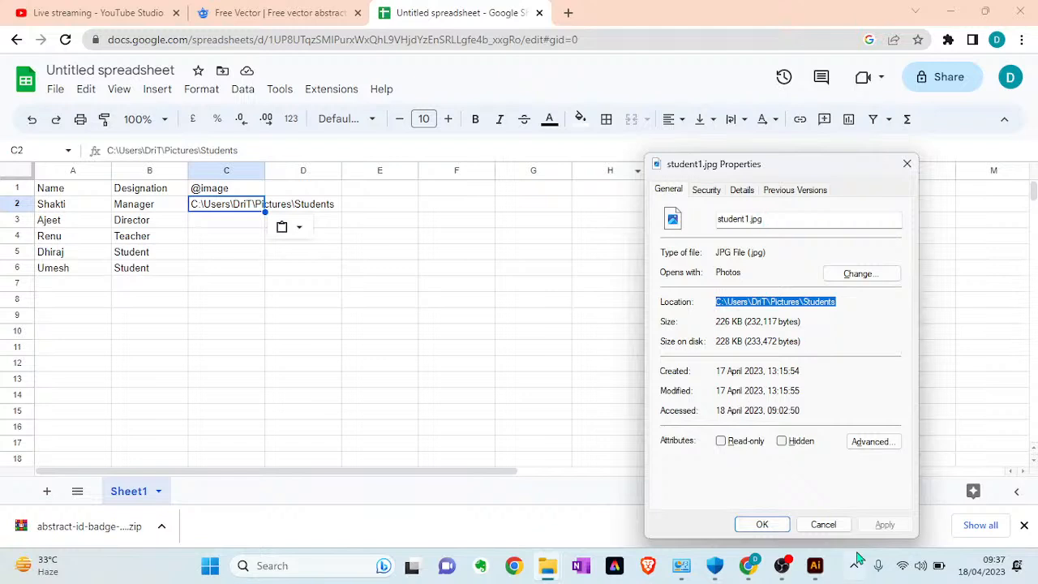
click(822, 526)
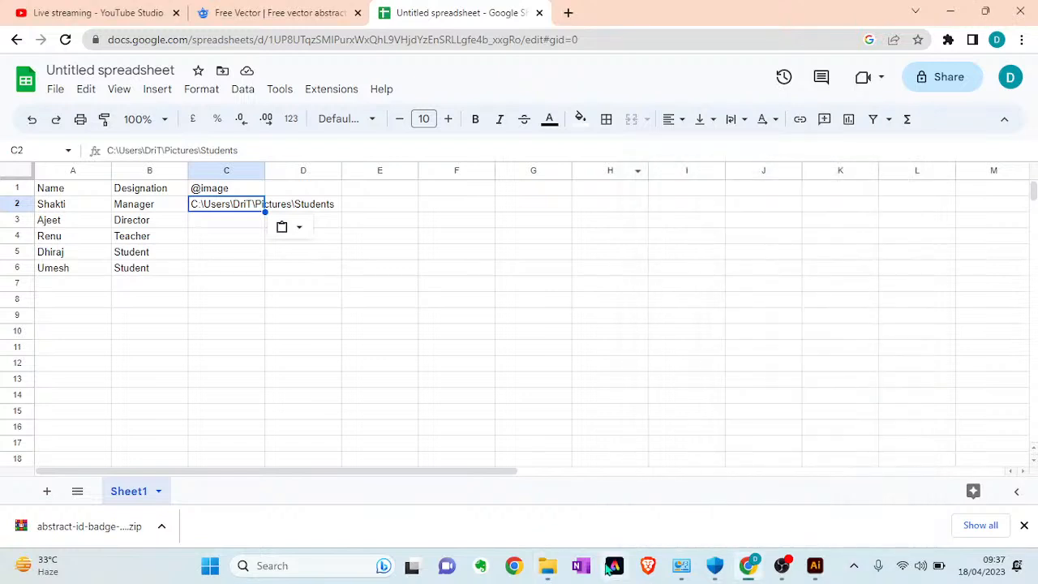
Step: Switch to File Explorer and rename student1.jpg in the Students folder as 1.jpg
mouse_move(547, 565)
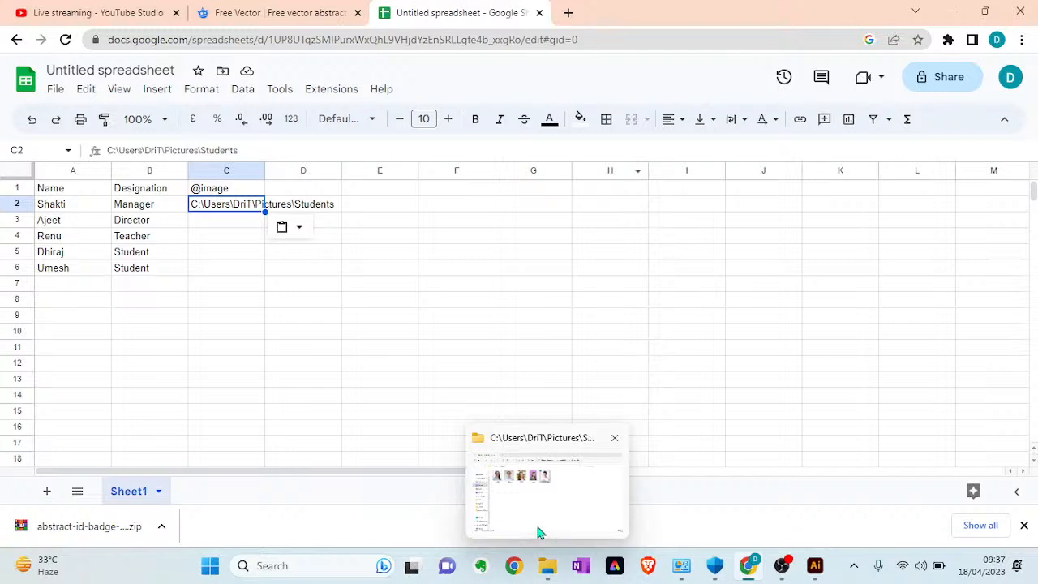
click(540, 533)
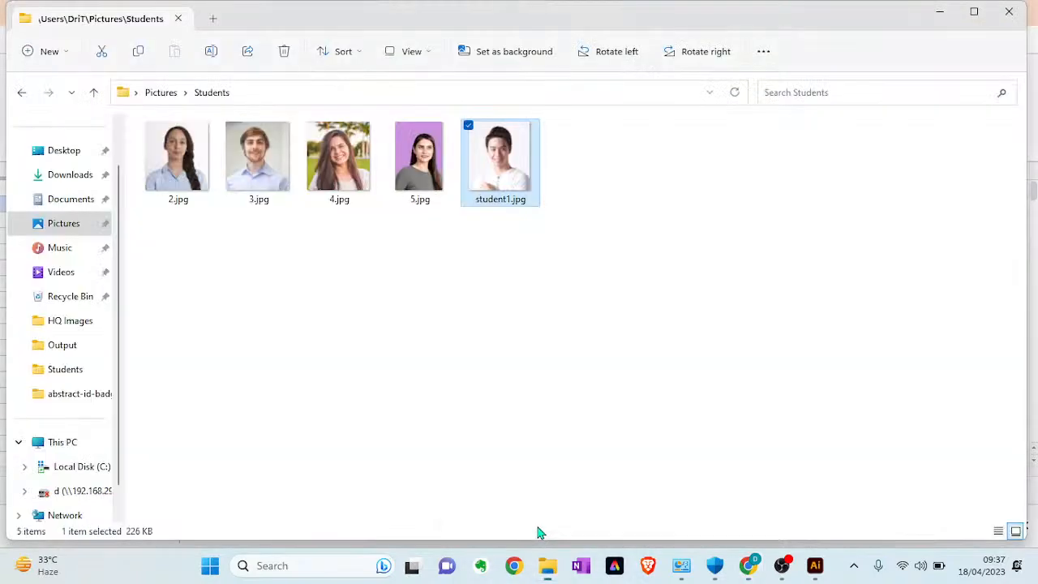
right_click(487, 205)
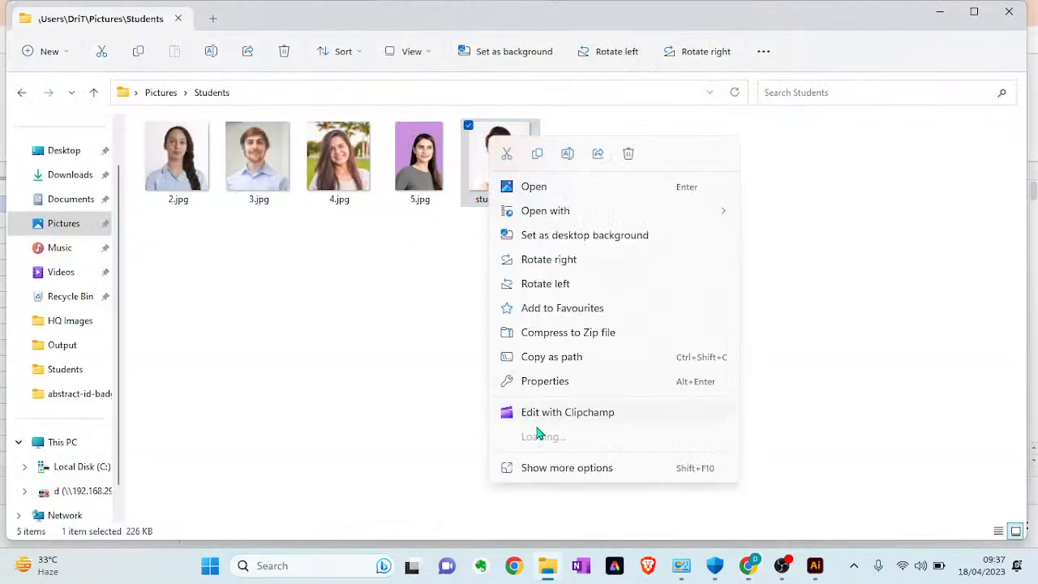
click(548, 469)
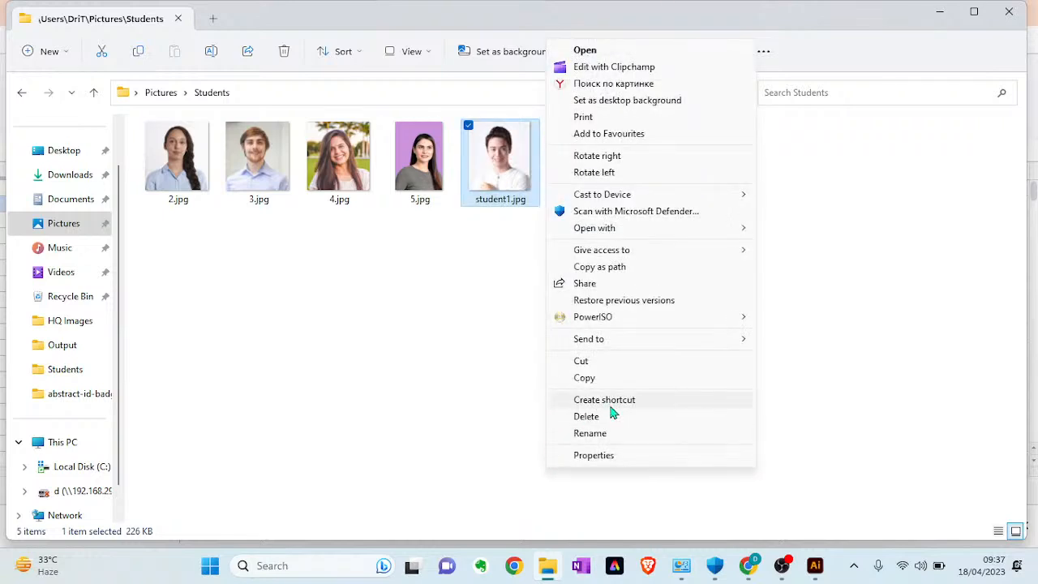
click(591, 433)
text(1)
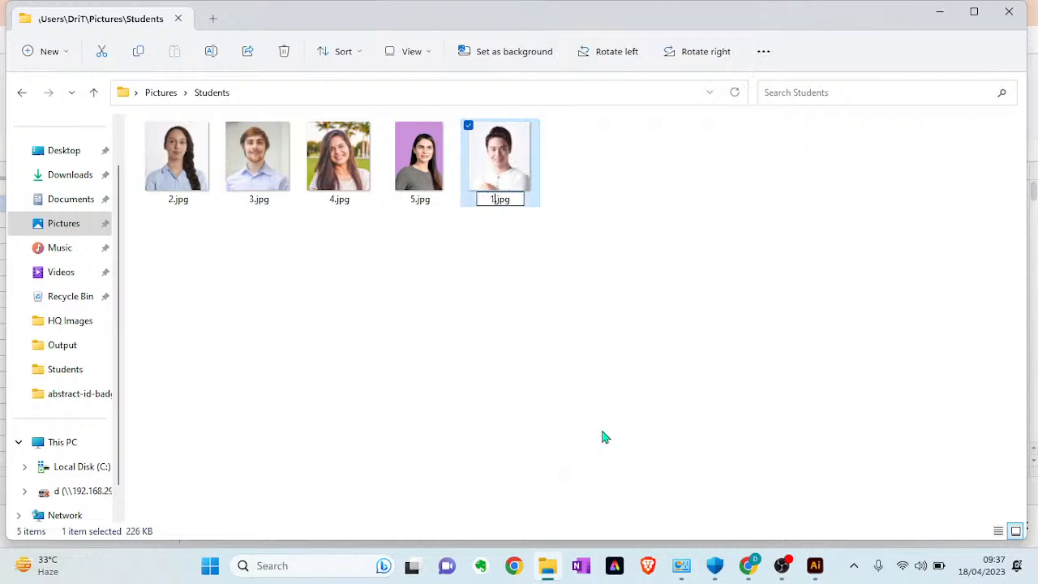
key(Return)
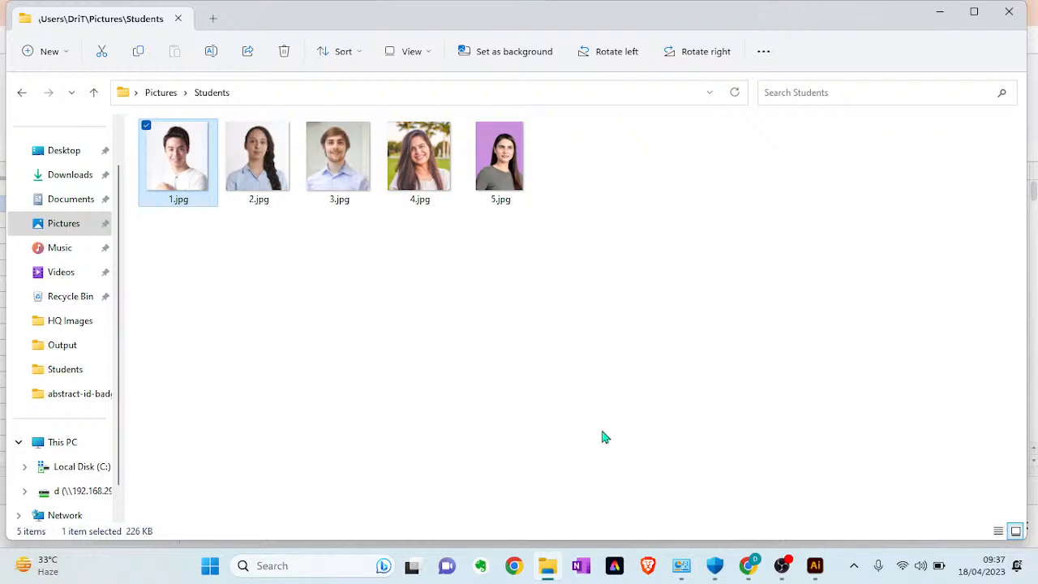
Step: Switch to the Google Sheets table and append \1.jpg to the folder path in cell C2
key(alt+Tab)
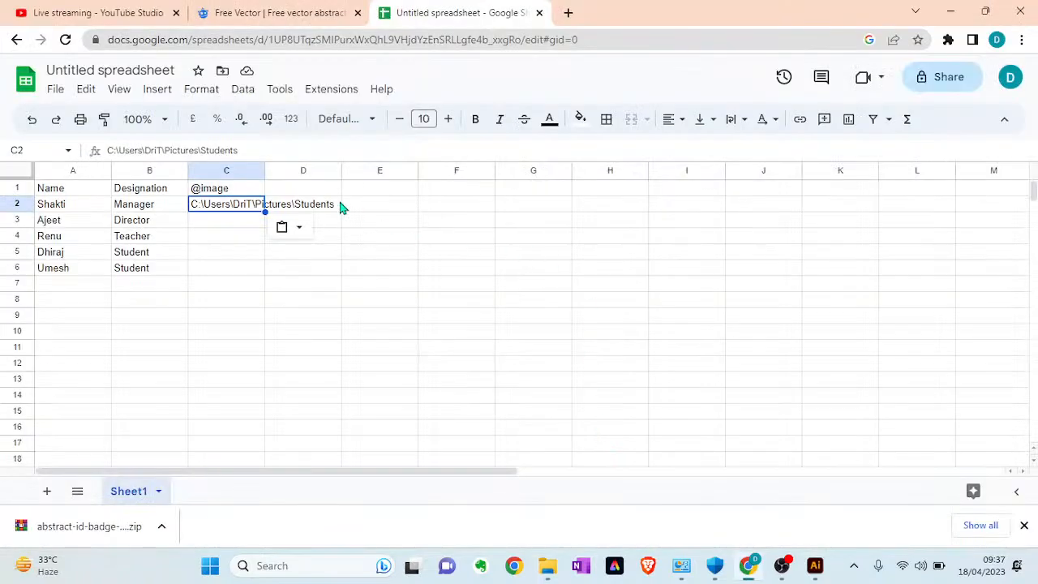
double_click(256, 204)
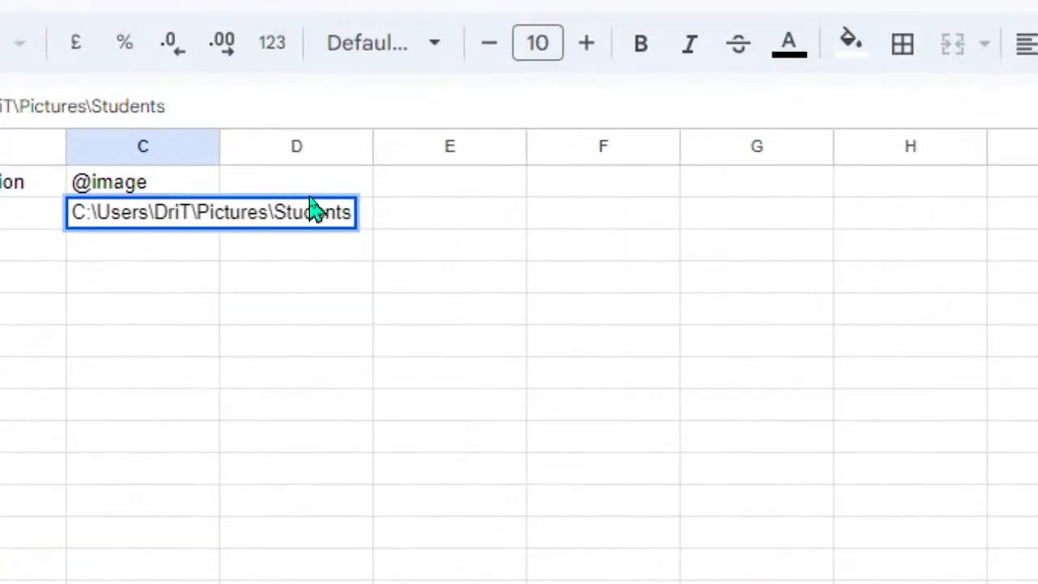
text(\)
text(1)
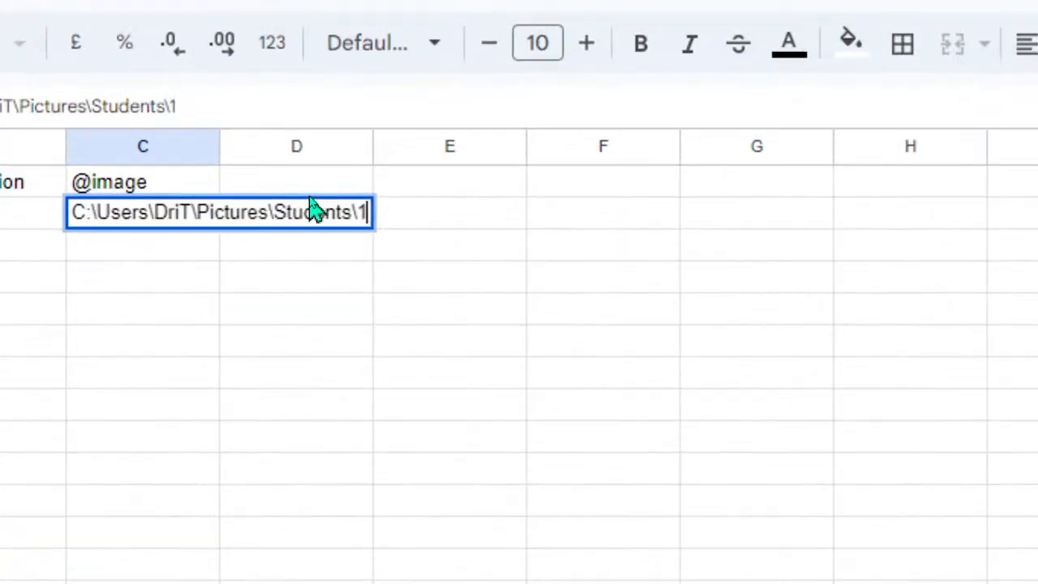
text(.jpg)
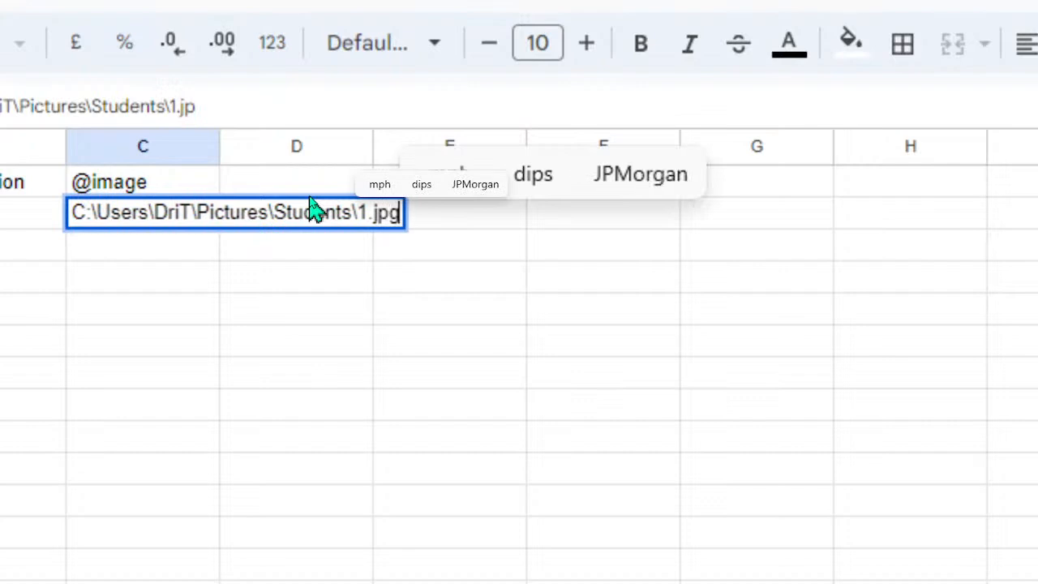
key(Return)
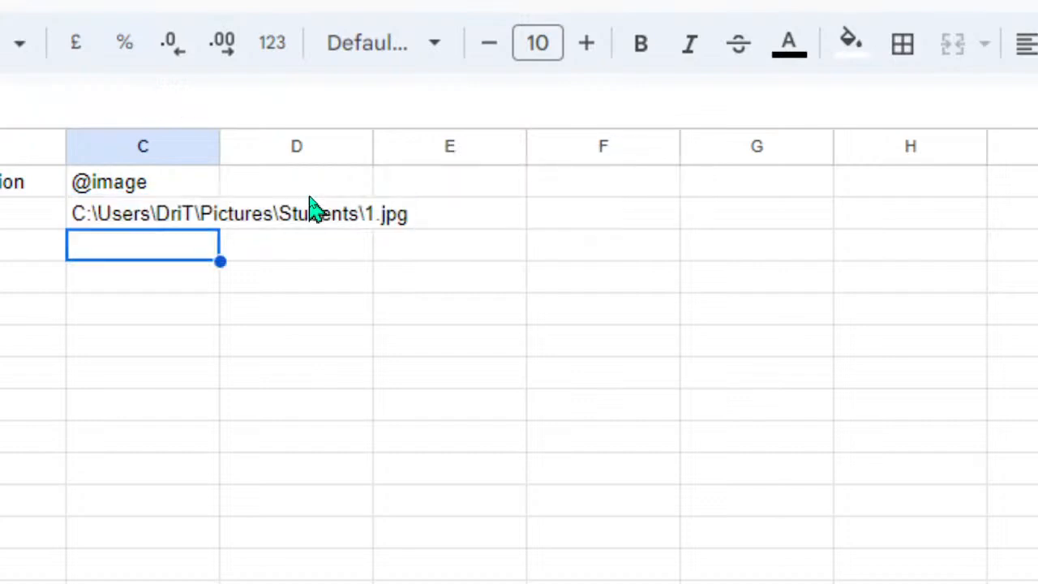
Step: Widen column C so the full image path in cell C2 fits inside it
click(137, 188)
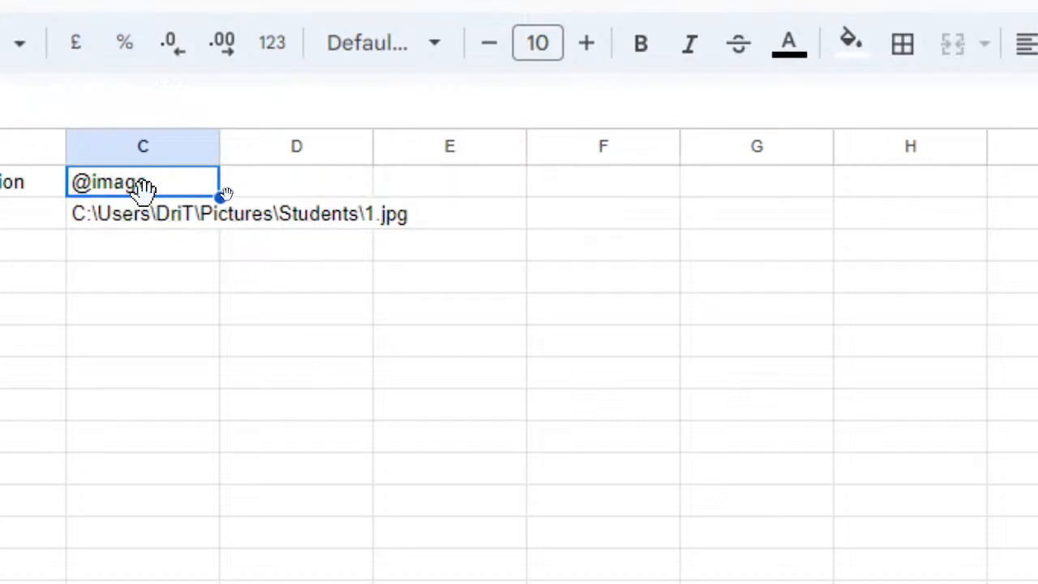
click(156, 217)
drag(218, 143, 445, 129)
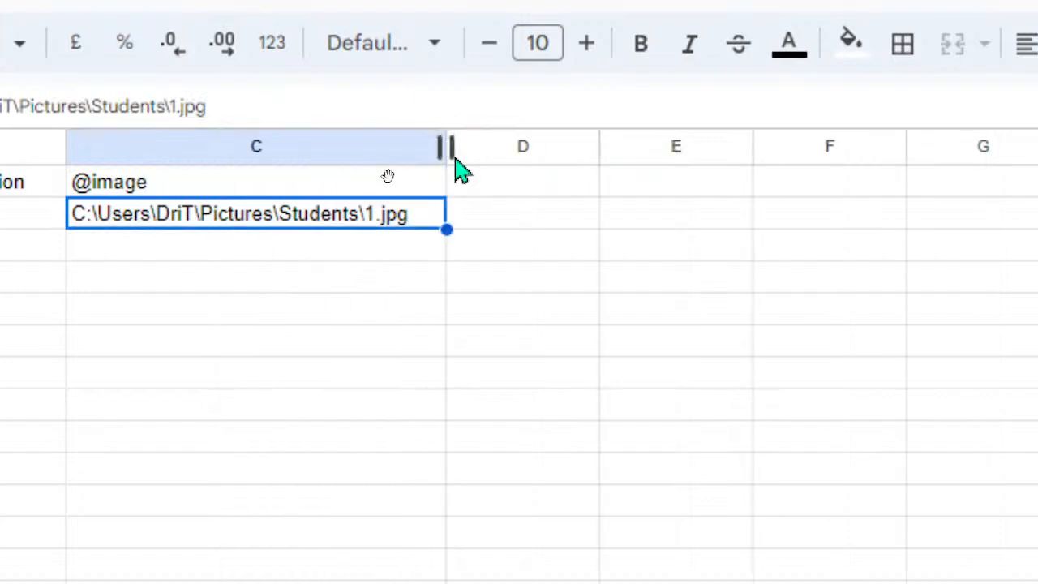
drag(446, 229, 389, 374)
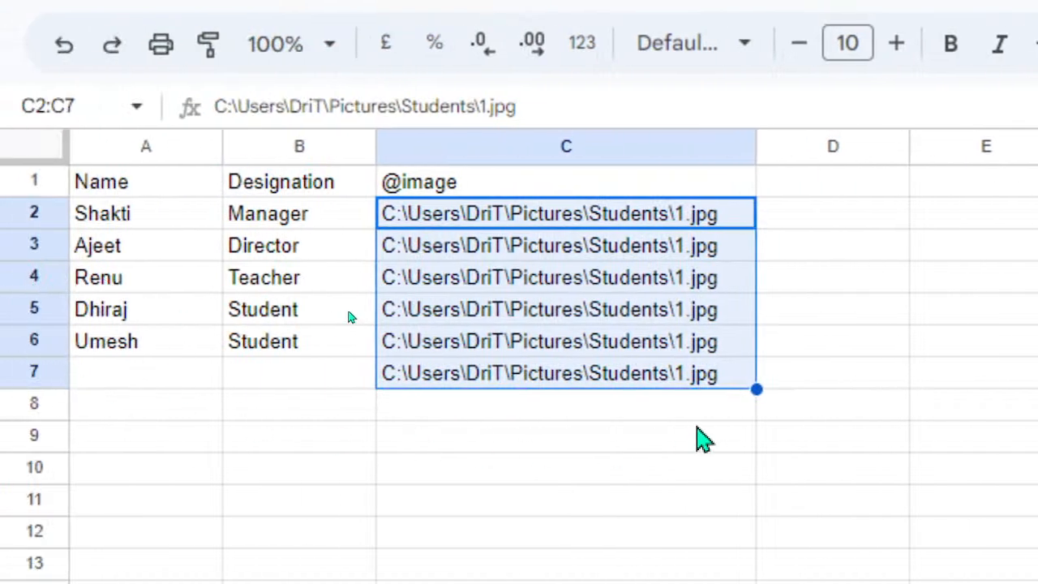
key(ctrl+z)
drag(757, 229, 754, 350)
key(ctrl+z)
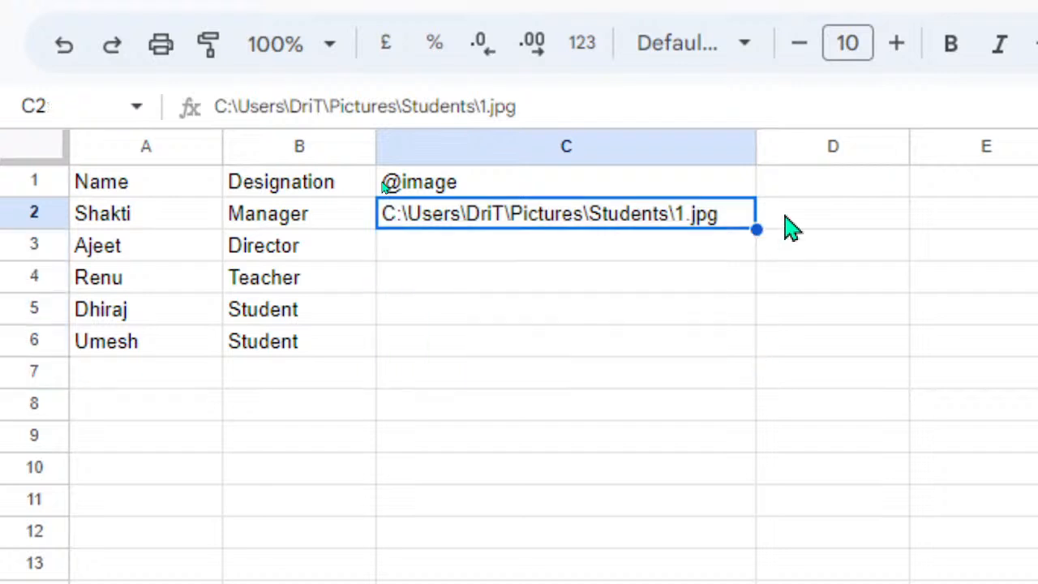
Step: Fill the image path from cell C2 down to C6 and change the file name in C3 to 2.jpg
drag(755, 228, 746, 347)
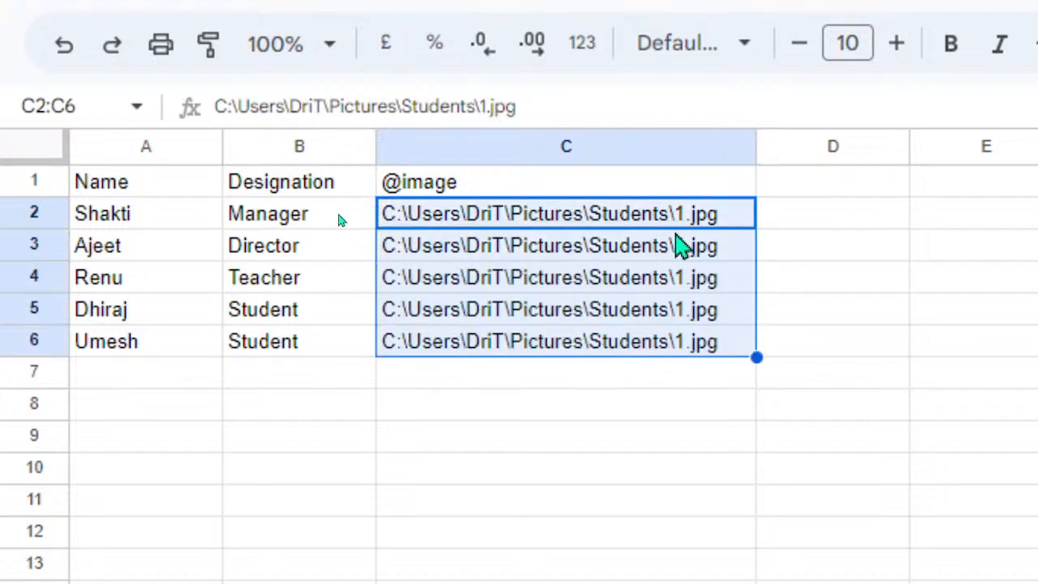
double_click(684, 245)
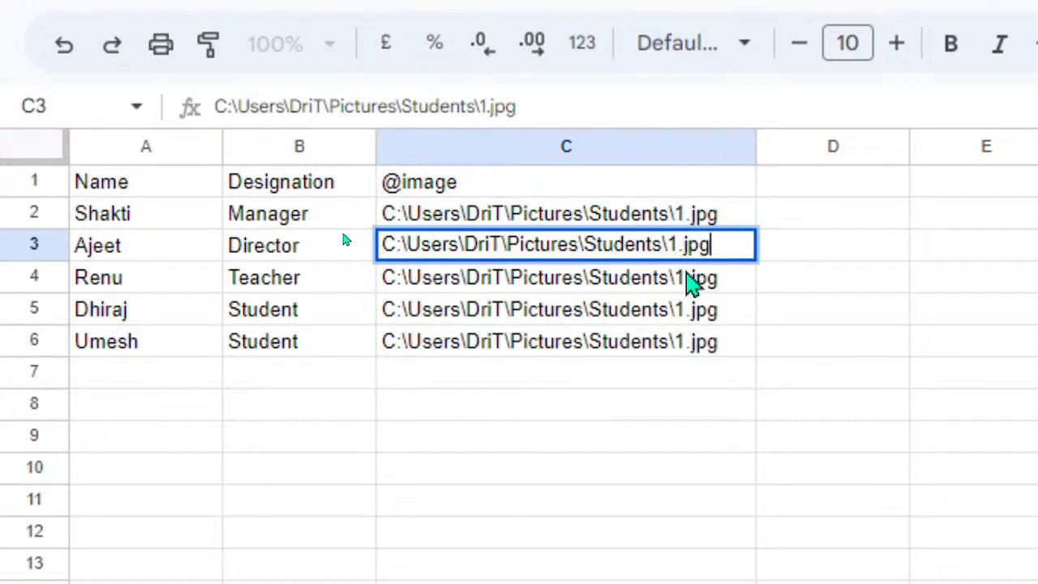
key(Left)
key(BackSpace)
text(2)
key(Return)
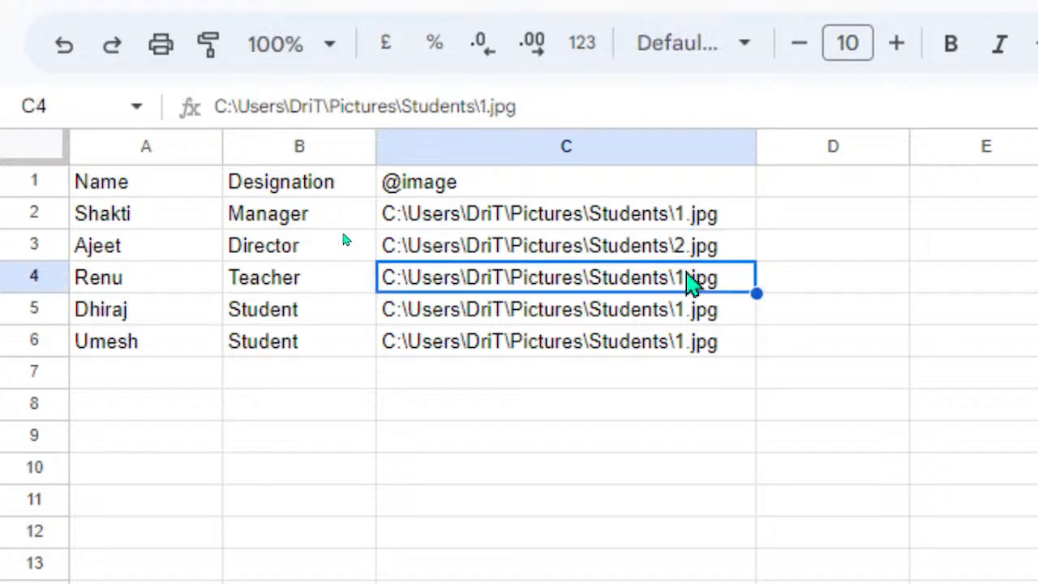
Step: Change the image file name at the end of the path in cell C4 to 3.jpg
double_click(687, 276)
key(Left)
key(Left)
key(Left)
key(Left)
key(BackSpace)
text(3)
key(Return)
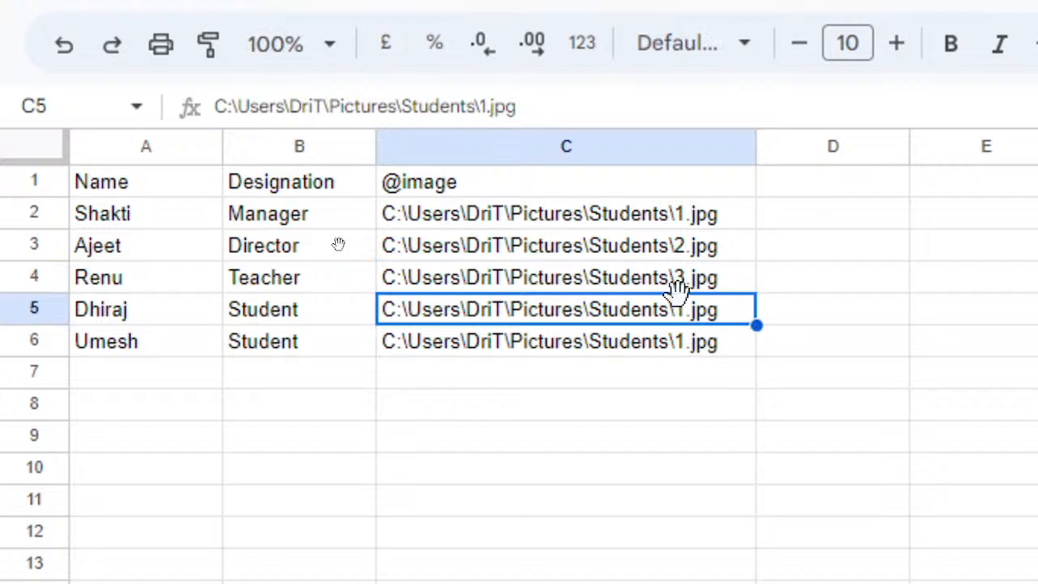
Step: Change the image file name at the end of the path in cell C5 to 4.jpg
double_click(681, 308)
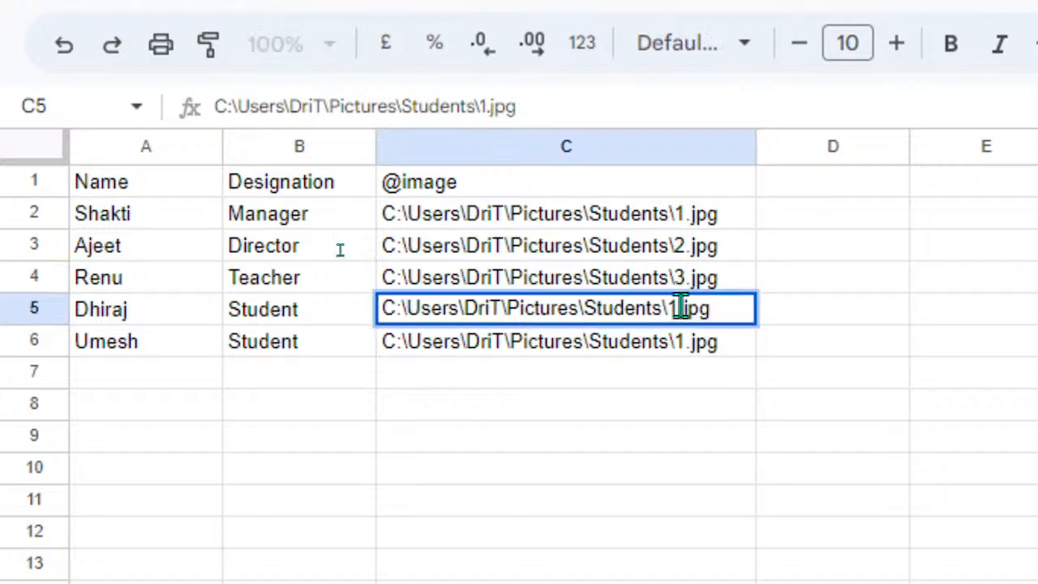
click(681, 308)
key(Delete)
text(4)
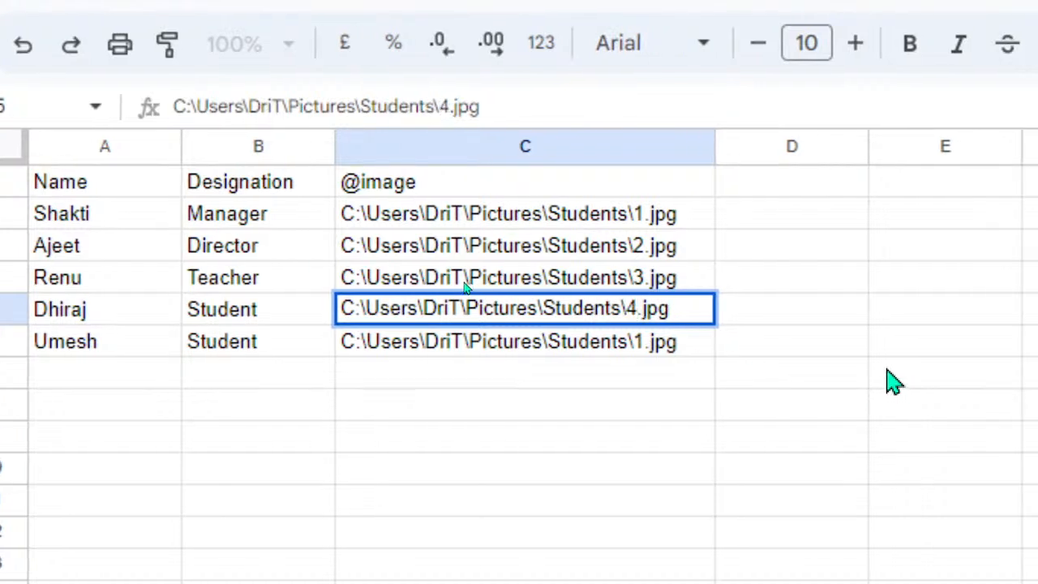
key(Return)
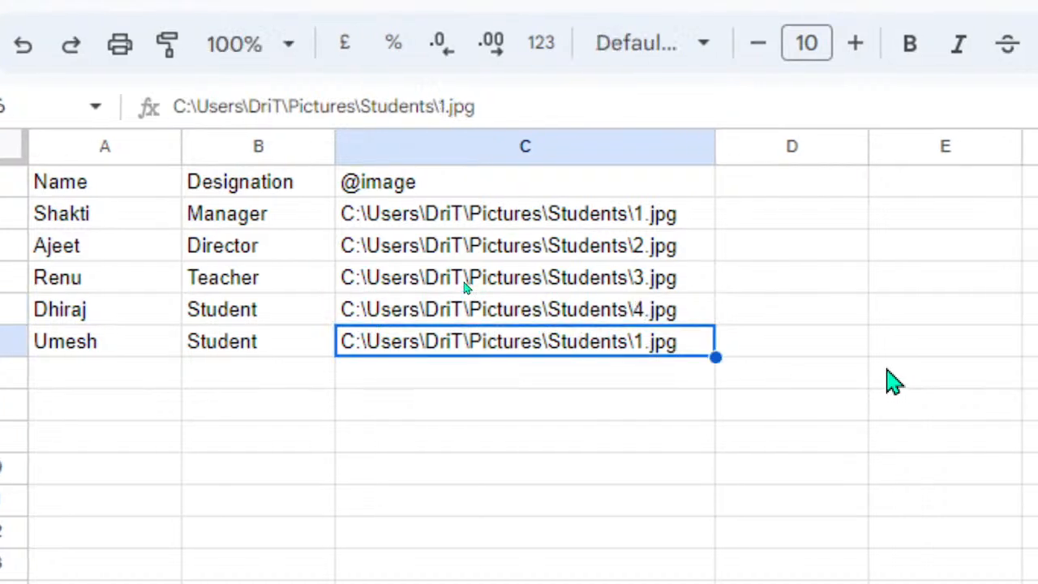
Step: Change the image file name at the end of the path in cell C6 to 5.jpg
double_click(650, 343)
key(BackSpace)
text(5)
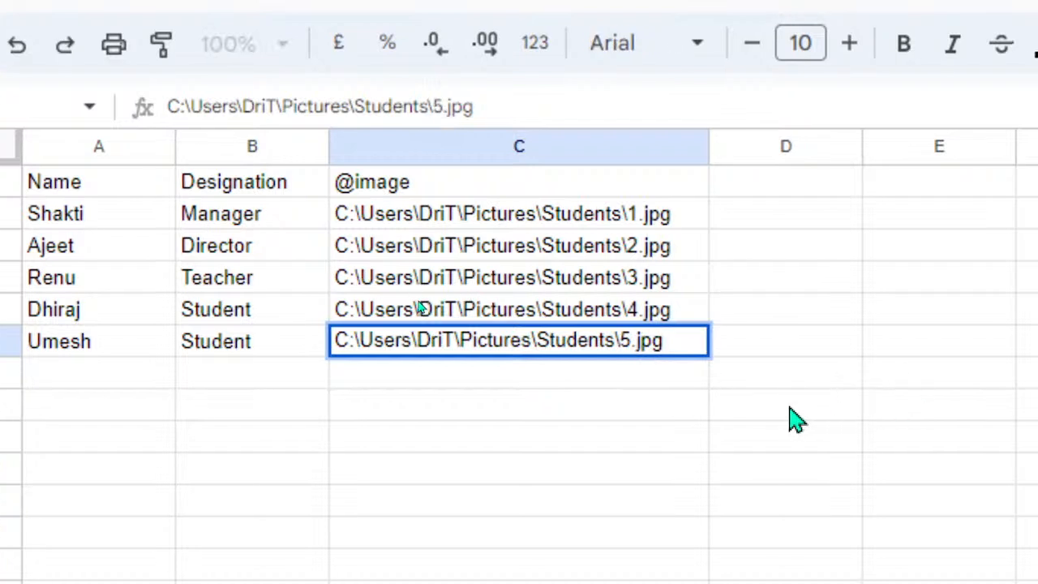
click(800, 415)
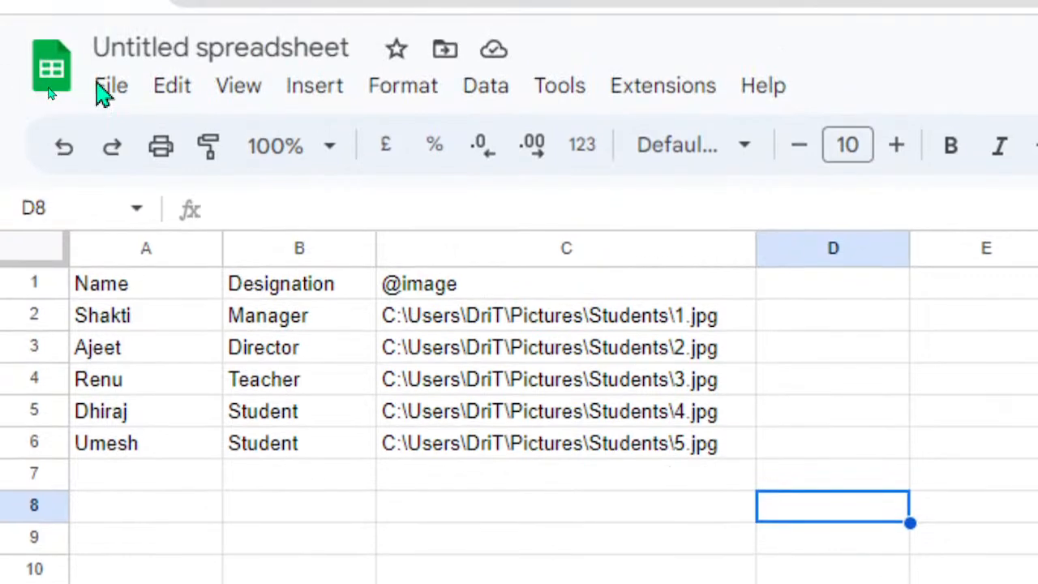
Step: Download the completed sheet as a comma-separated values (.csv) file
click(111, 88)
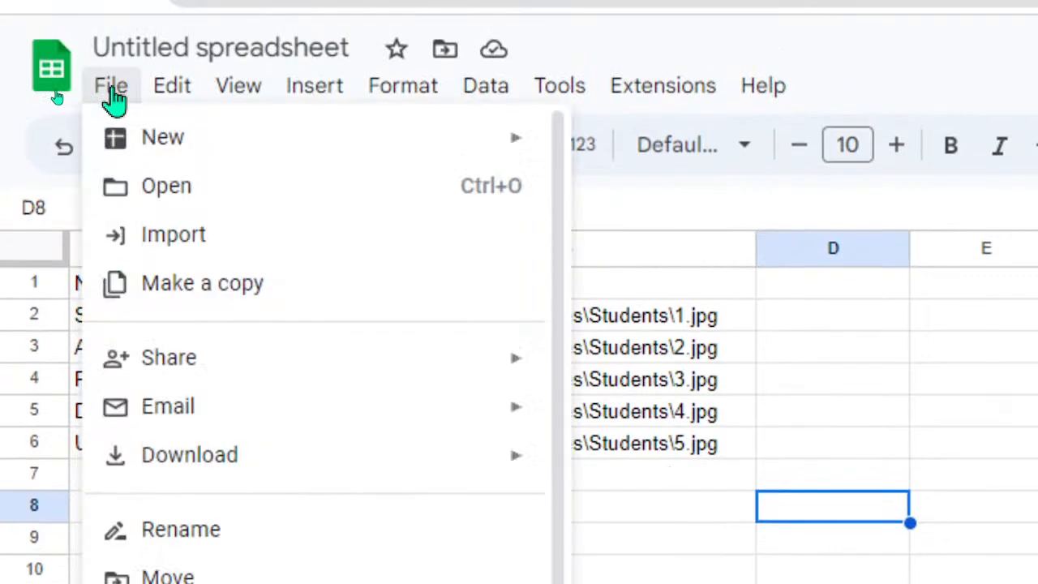
mouse_move(405, 476)
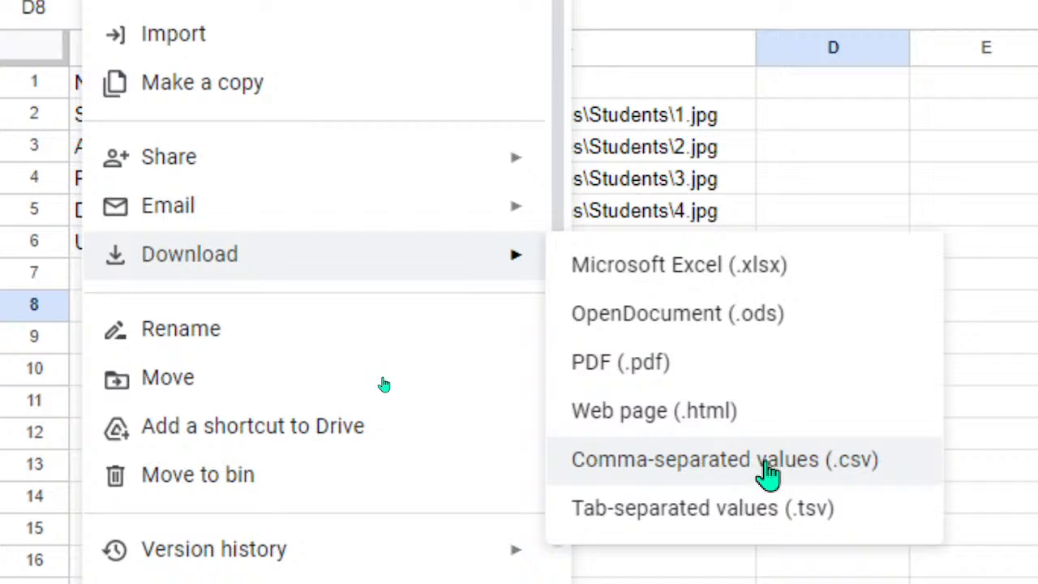
click(769, 475)
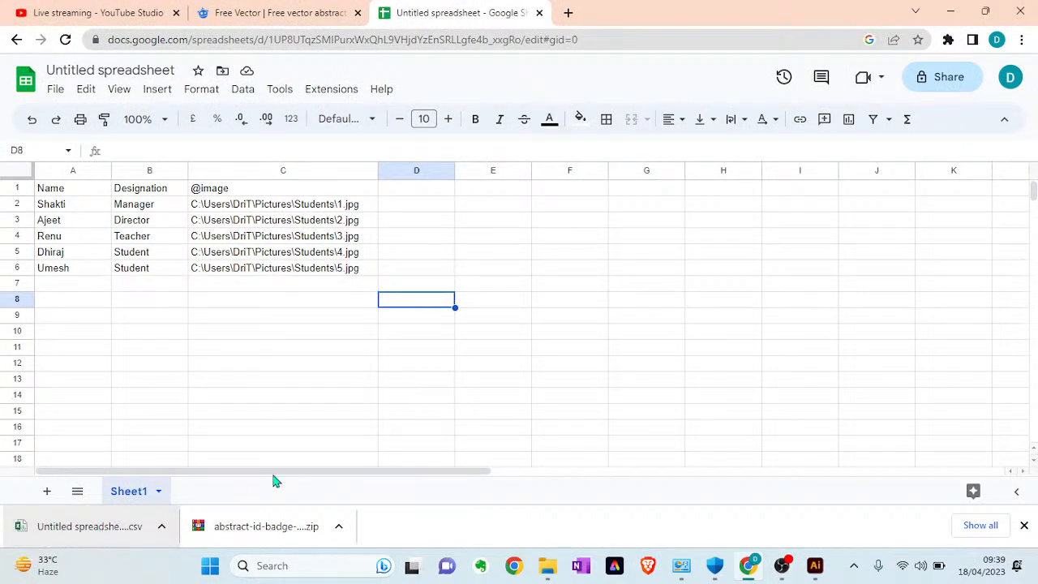
Step: Switch to the badge file in Illustrator and expand the PRINT 1 layer and its clip group in the layer structure
click(815, 565)
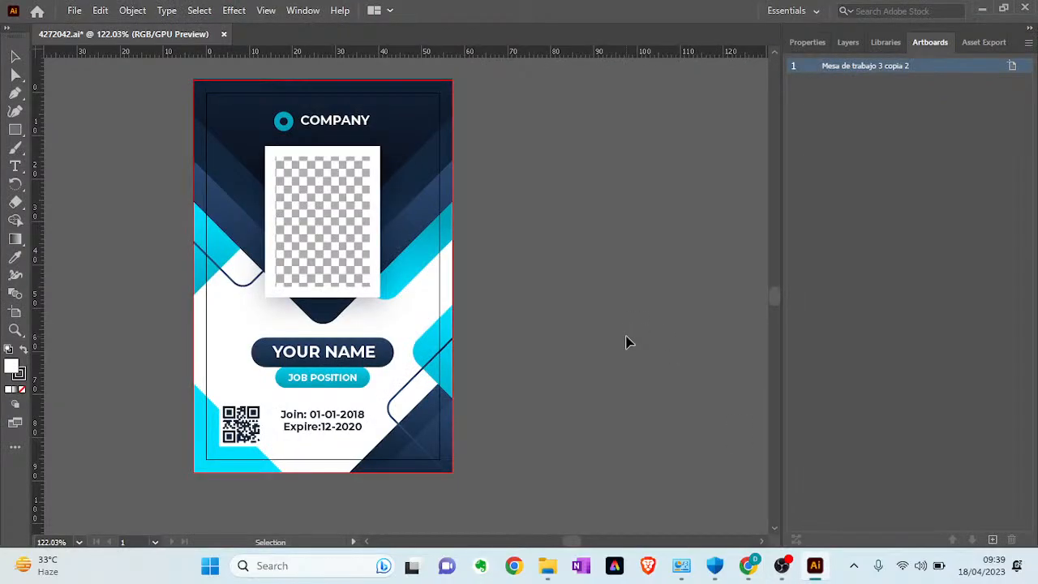
key(z)
click(299, 352)
click(375, 304)
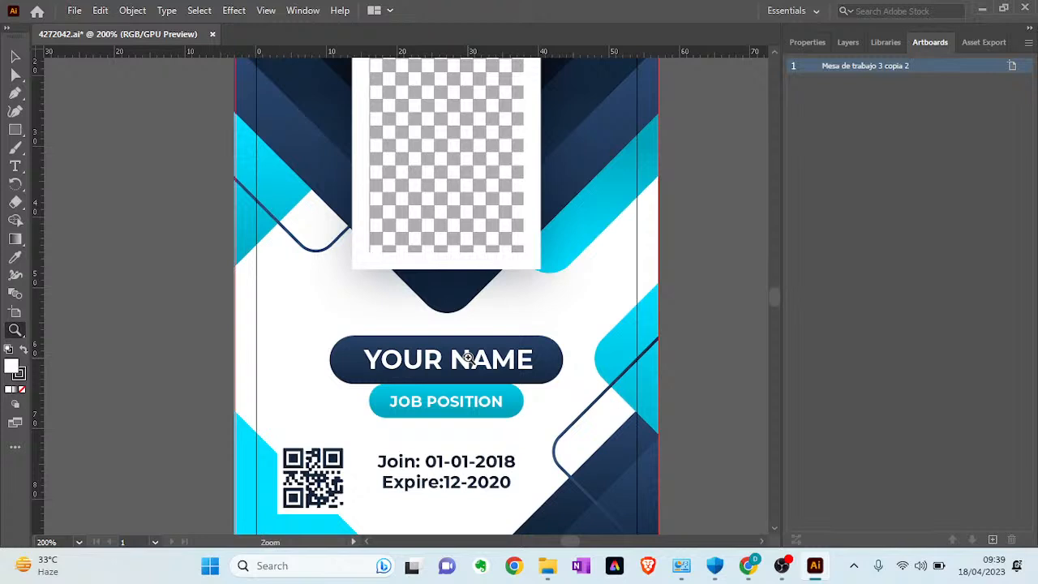
click(848, 45)
click(829, 67)
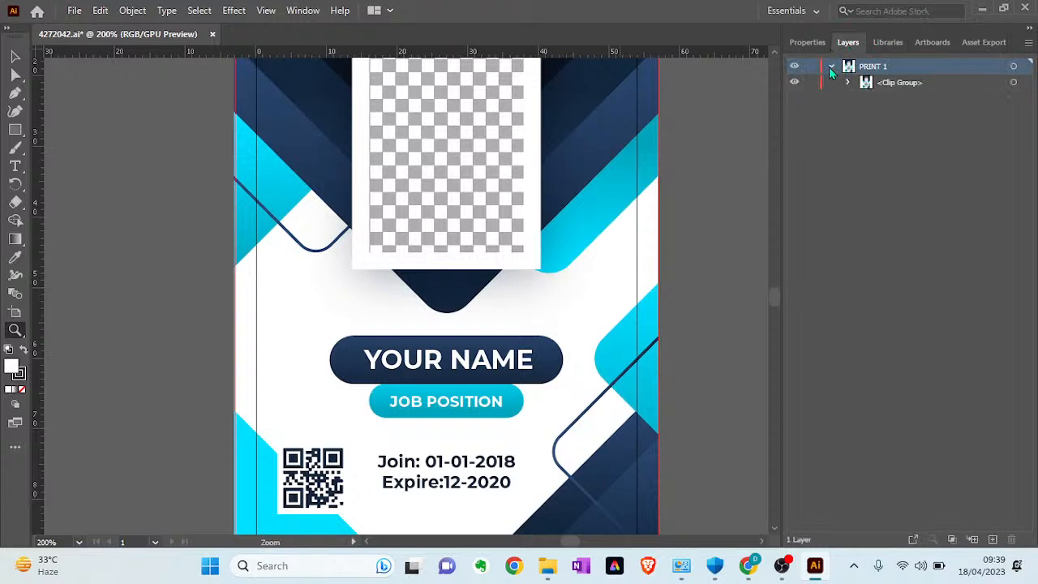
click(845, 83)
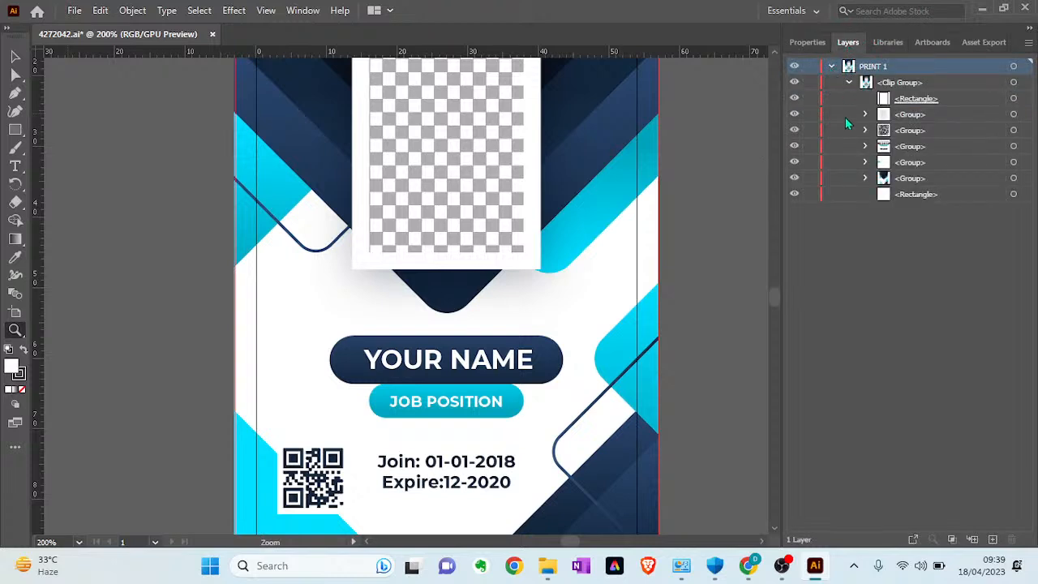
Step: Identify and expand the group holding the badge texts, then select the YOUR NAME text object inside it
click(795, 147)
click(795, 147)
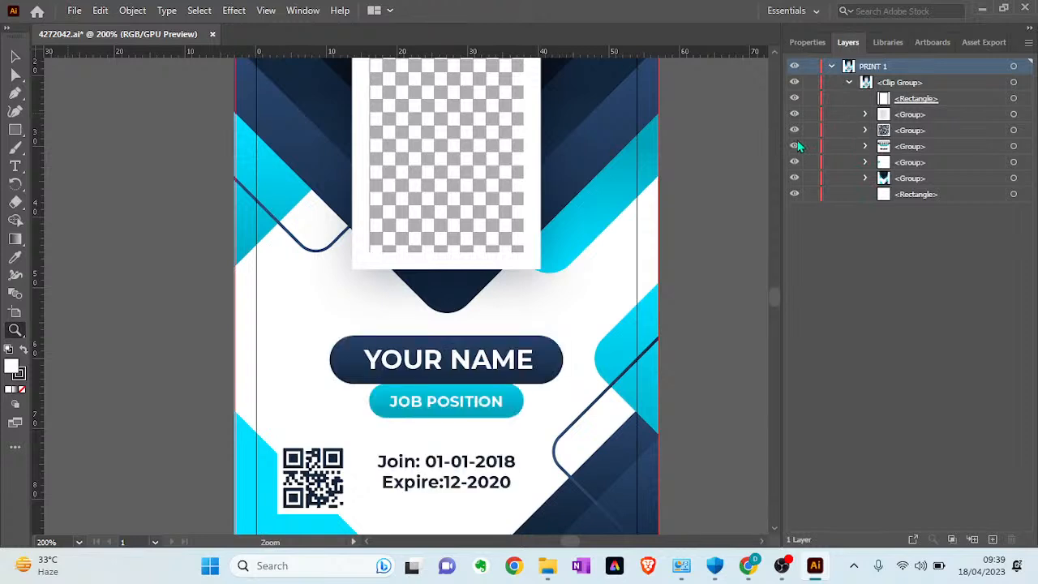
click(864, 147)
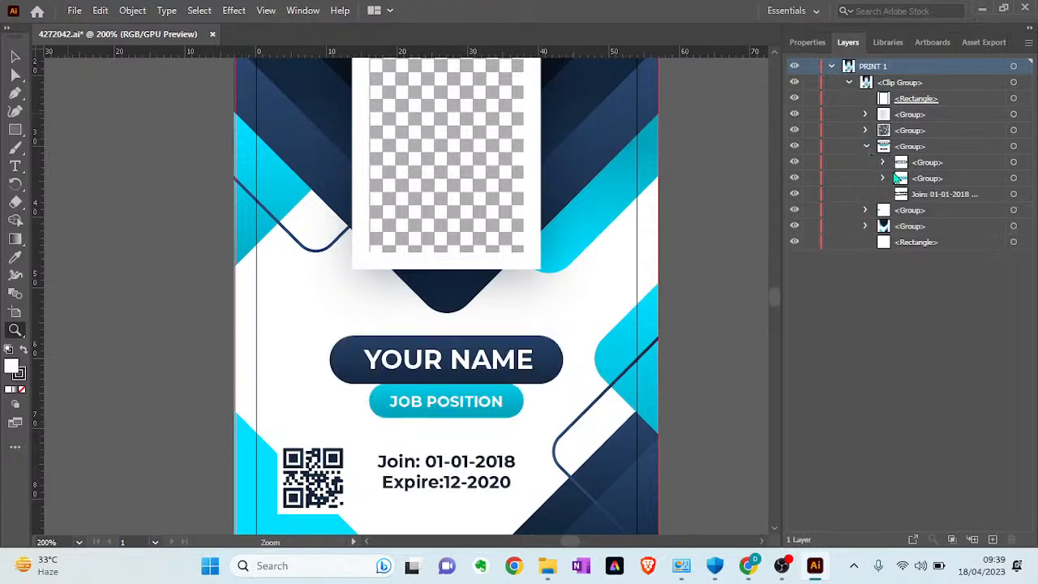
click(883, 163)
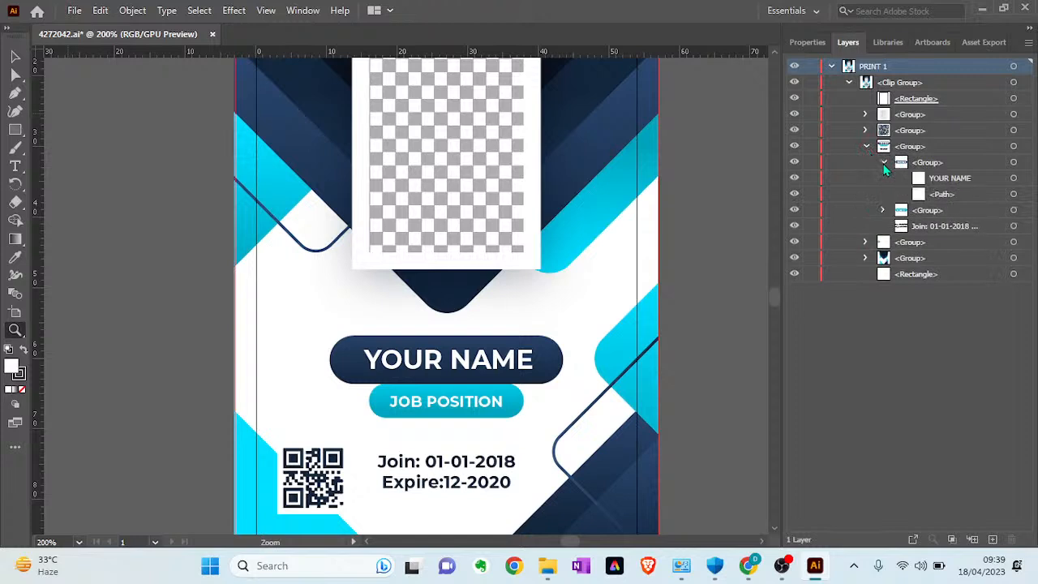
click(945, 186)
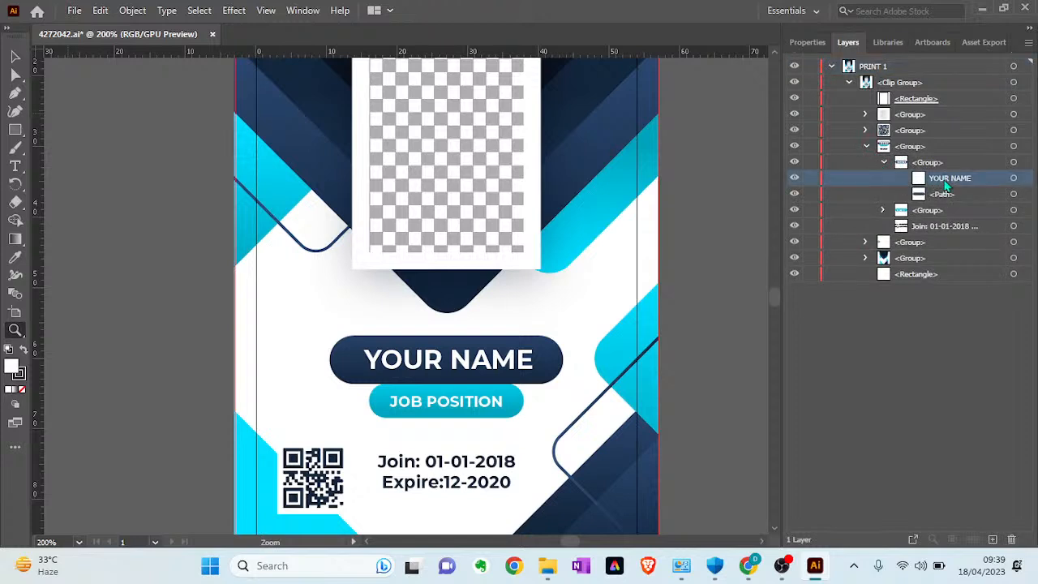
click(1012, 178)
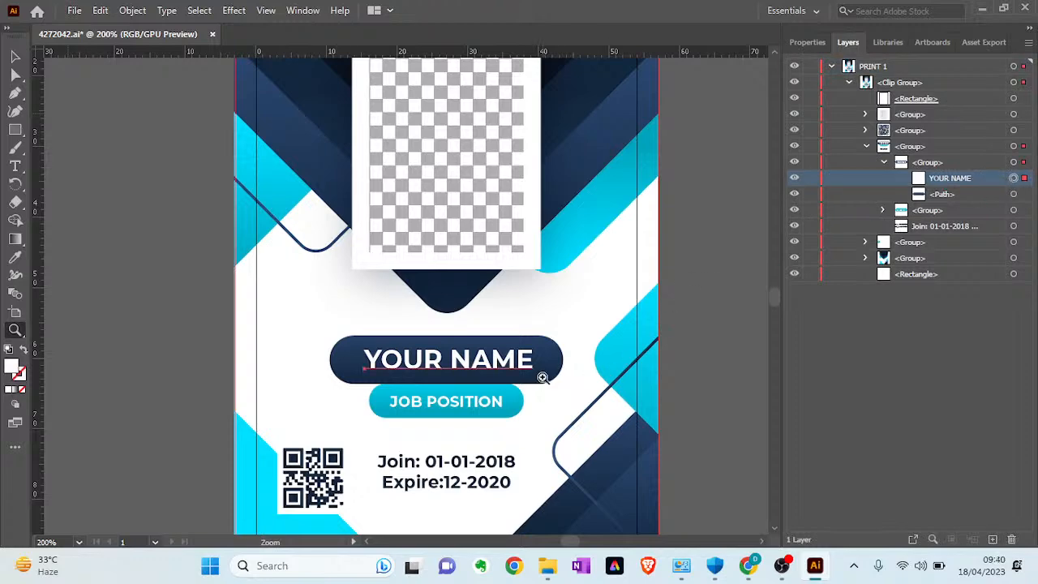
Step: Display the Align options and move them beside the badge artwork, below the layer structure
click(305, 9)
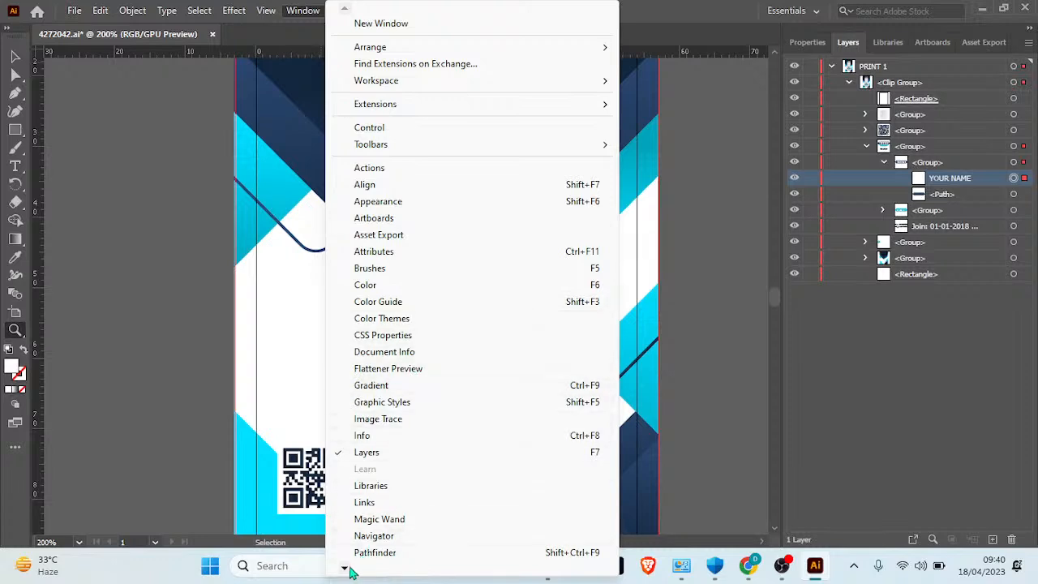
mouse_move(349, 567)
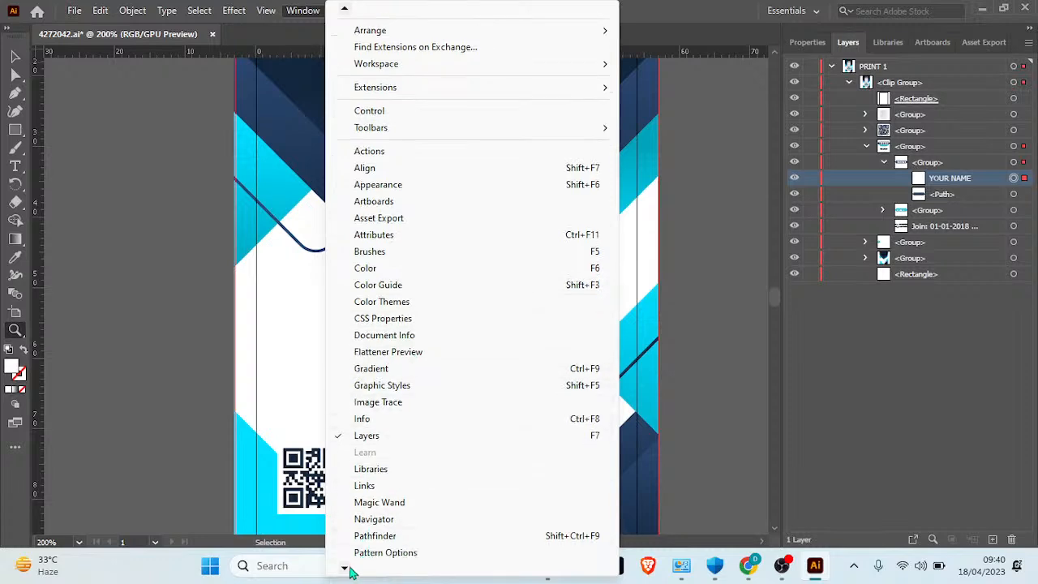
click(417, 169)
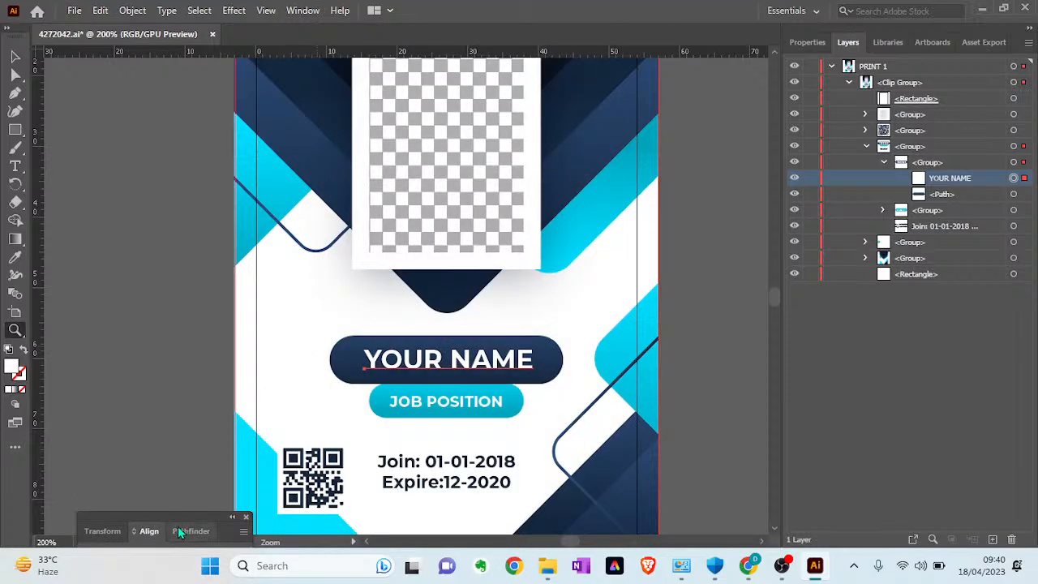
drag(187, 517, 846, 328)
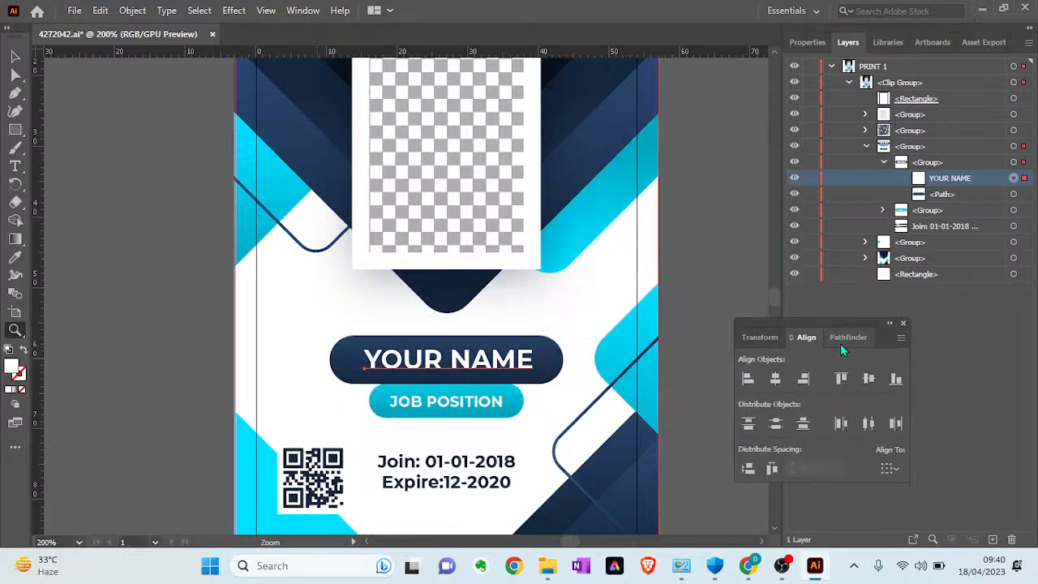
Step: Display the Character options and place them beside the badge artwork, above the Align options
click(302, 11)
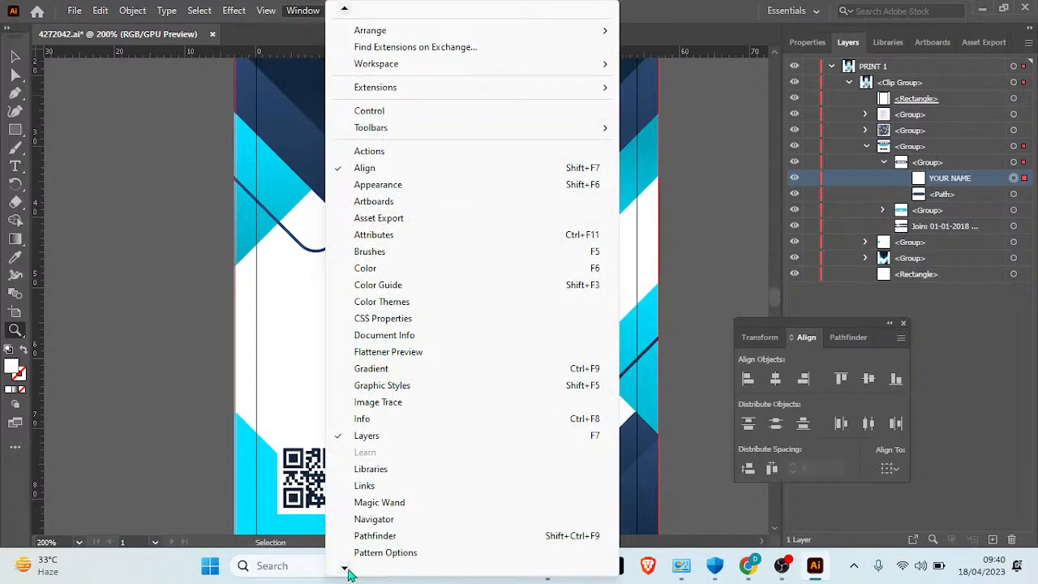
mouse_move(349, 574)
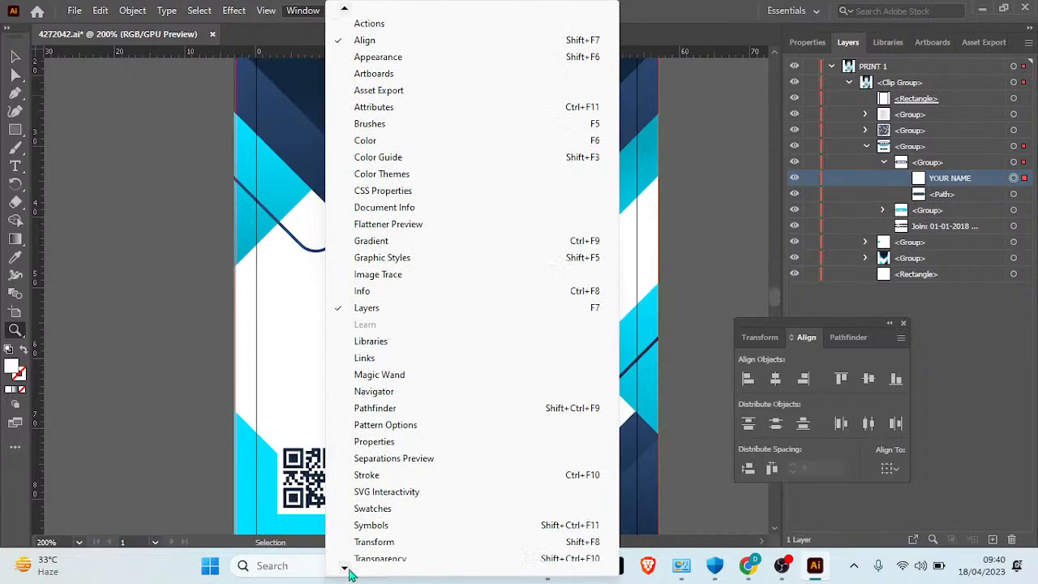
mouse_move(462, 527)
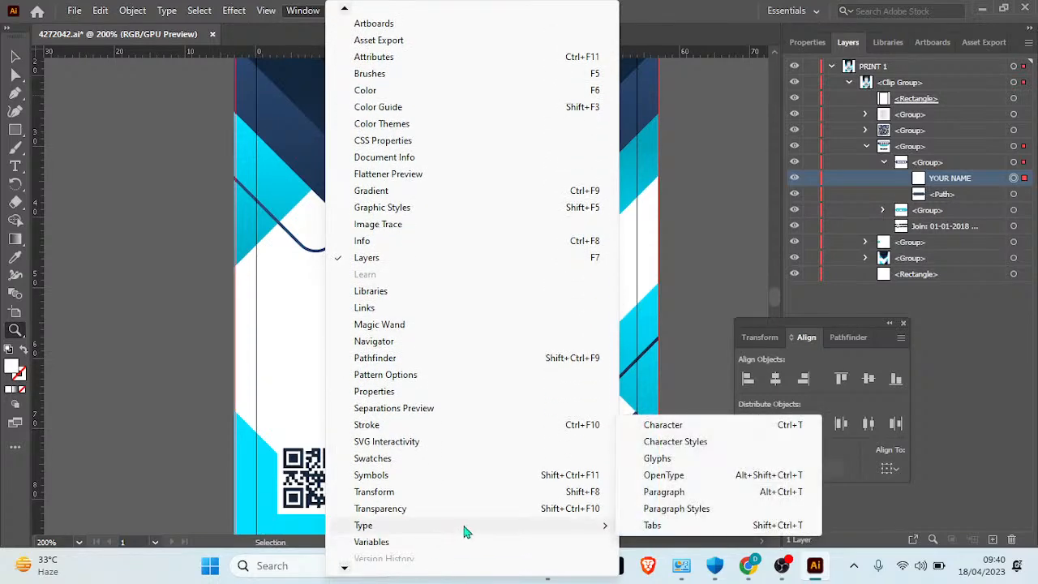
click(699, 426)
drag(626, 110, 767, 150)
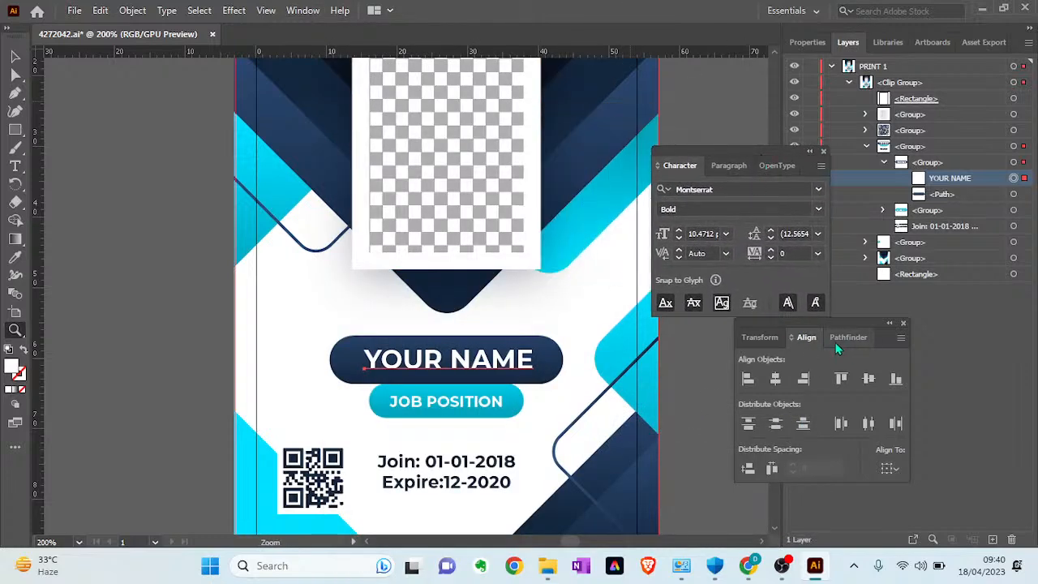
Step: Set the YOUR NAME text to 9 pt and its paragraph alignment to centered
key(v)
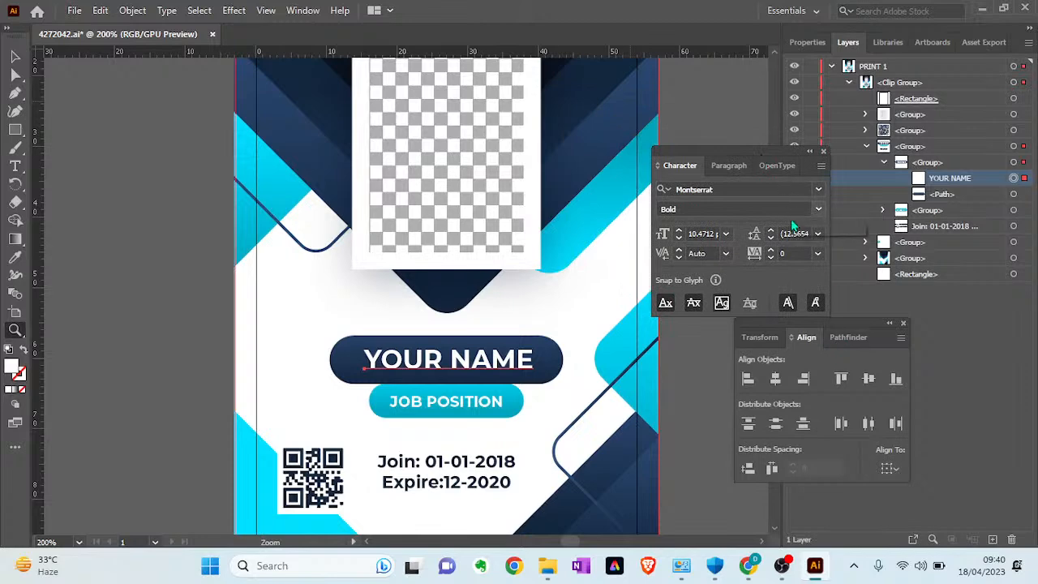
click(543, 375)
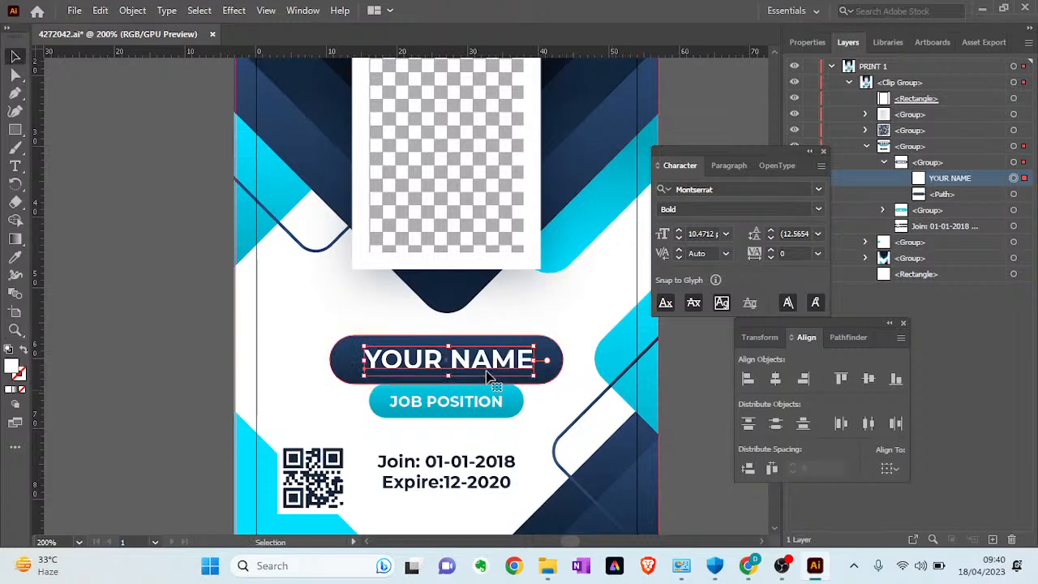
click(680, 238)
click(680, 238)
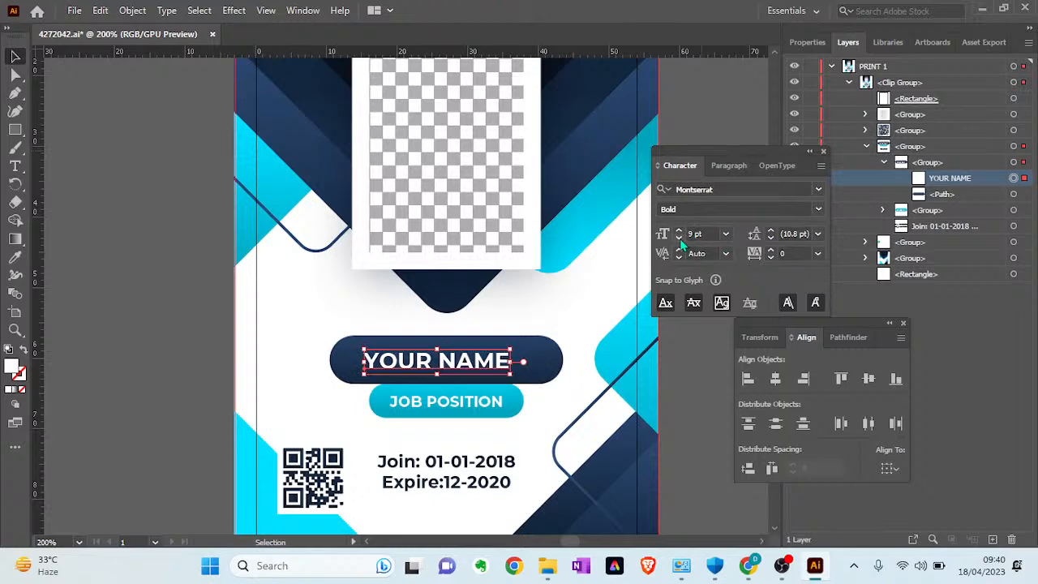
click(728, 166)
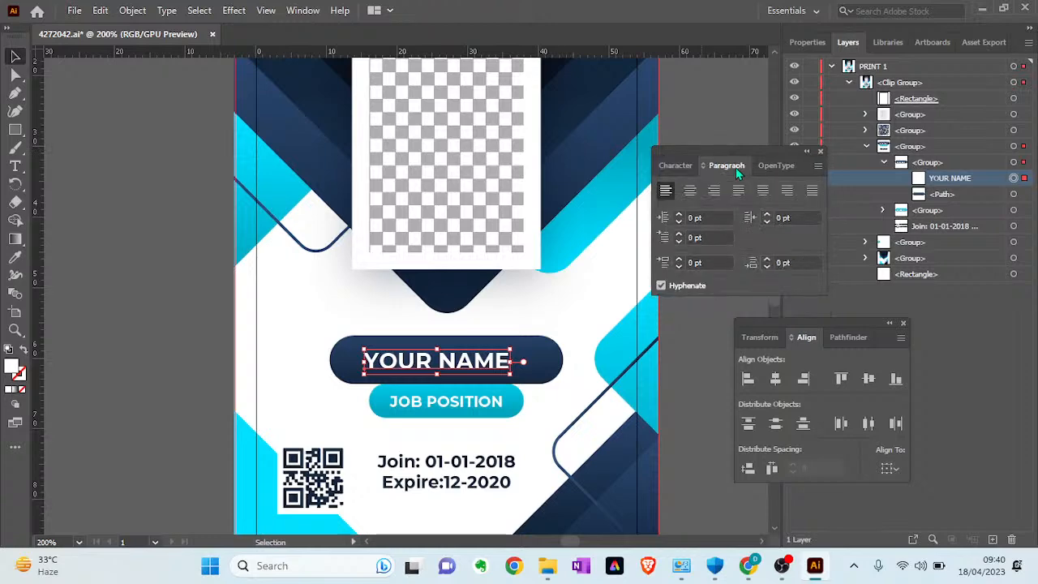
click(690, 191)
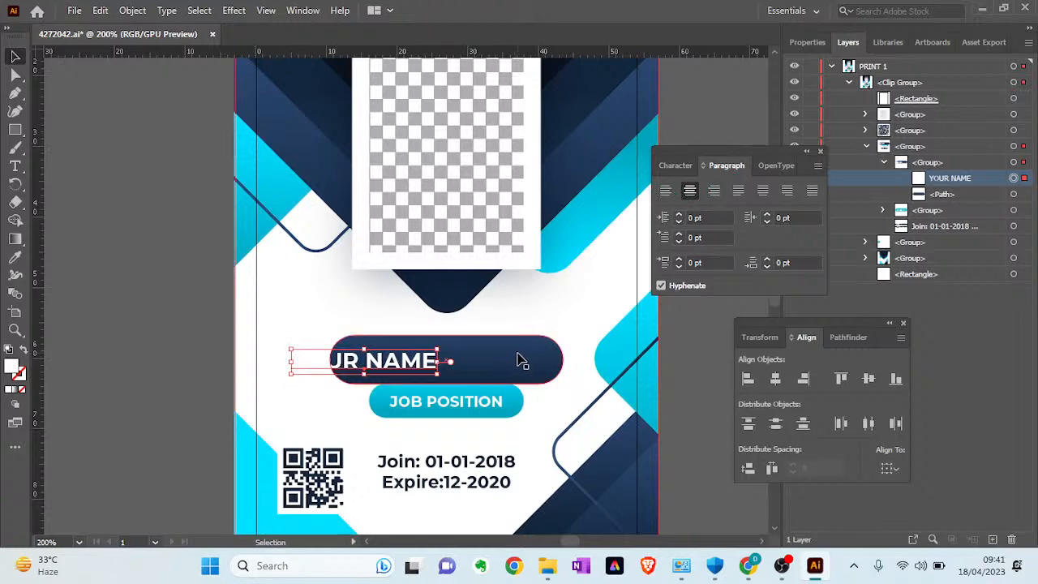
Step: Select the YOUR NAME text together with its dark rounded background path and ungroup them
right_click(493, 378)
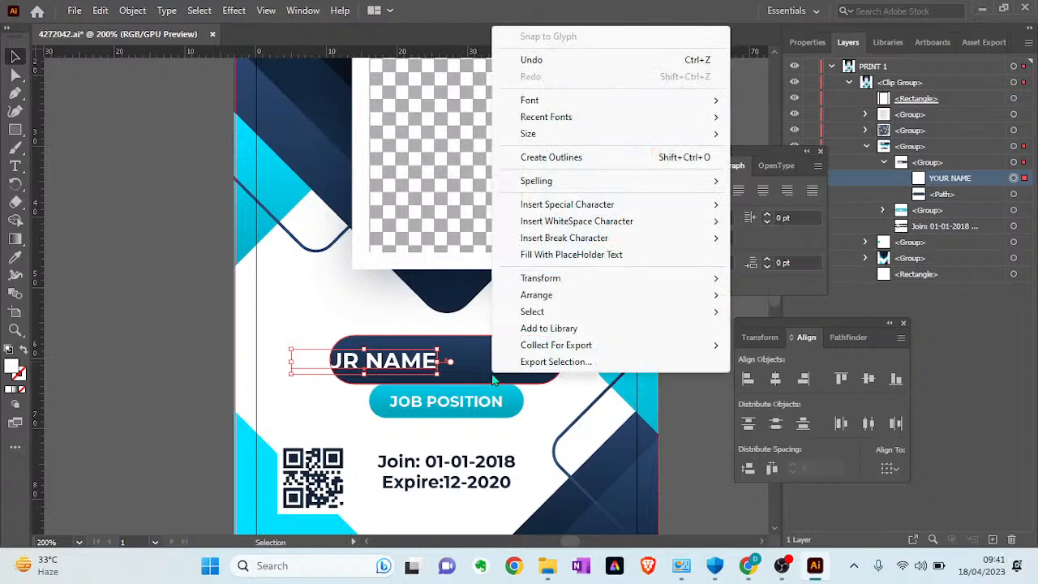
shift+click(1015, 195)
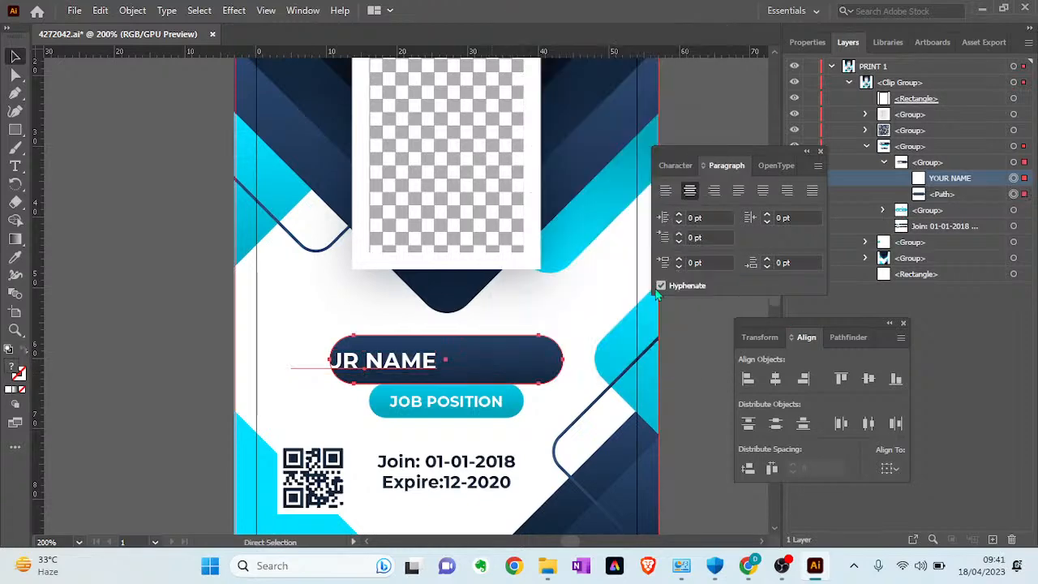
right_click(493, 368)
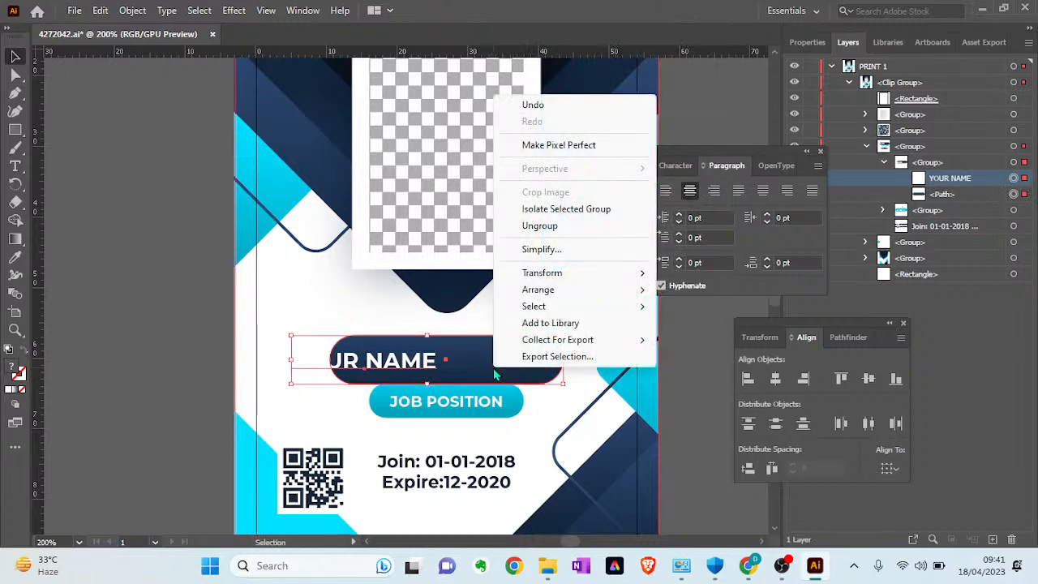
click(562, 233)
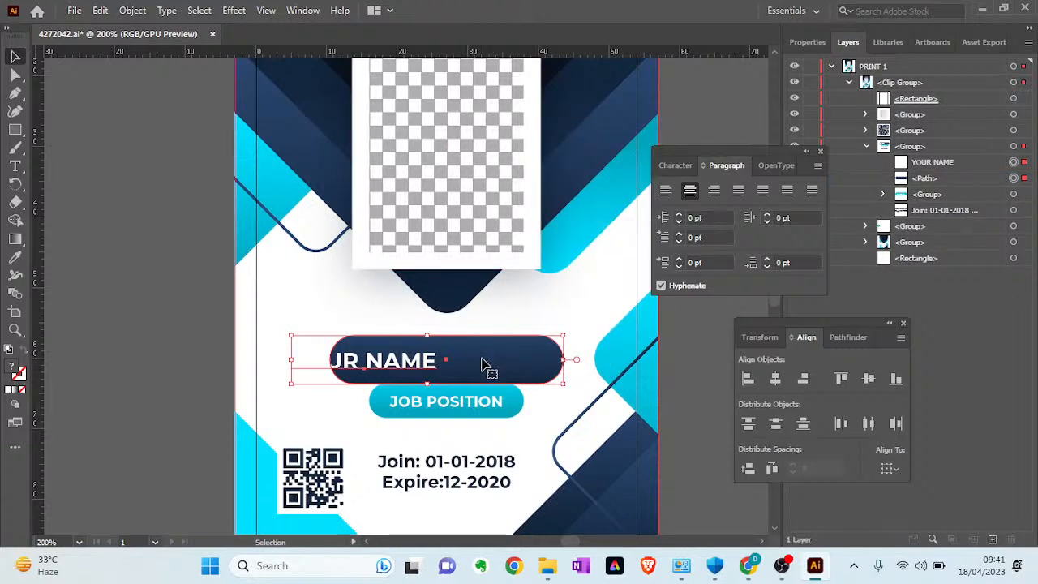
key(ctrl+shift+g)
Step: Center the YOUR NAME text horizontally and vertically on its dark rounded background, using the background as the key object
click(483, 365)
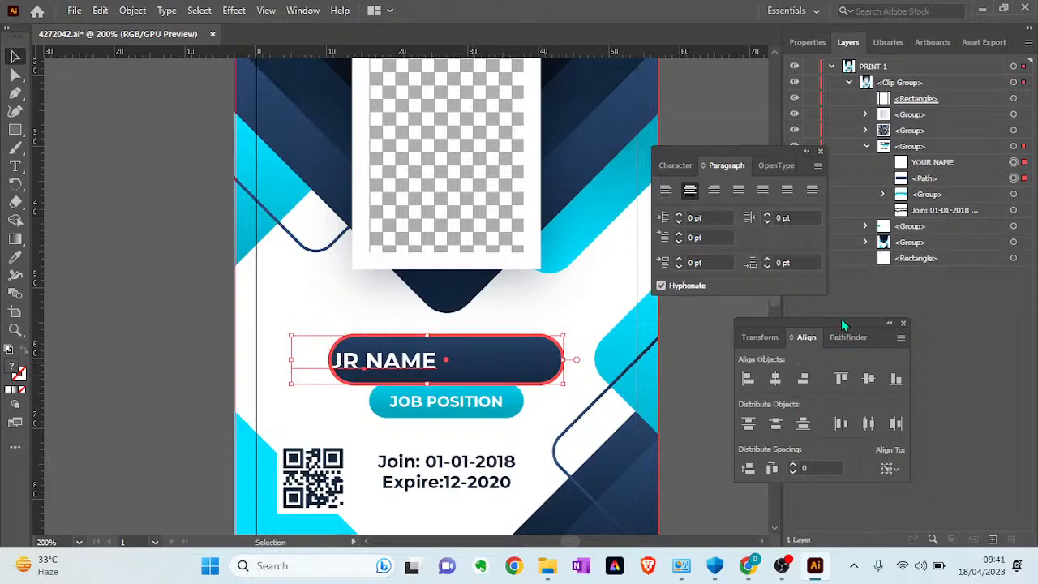
drag(841, 318, 833, 297)
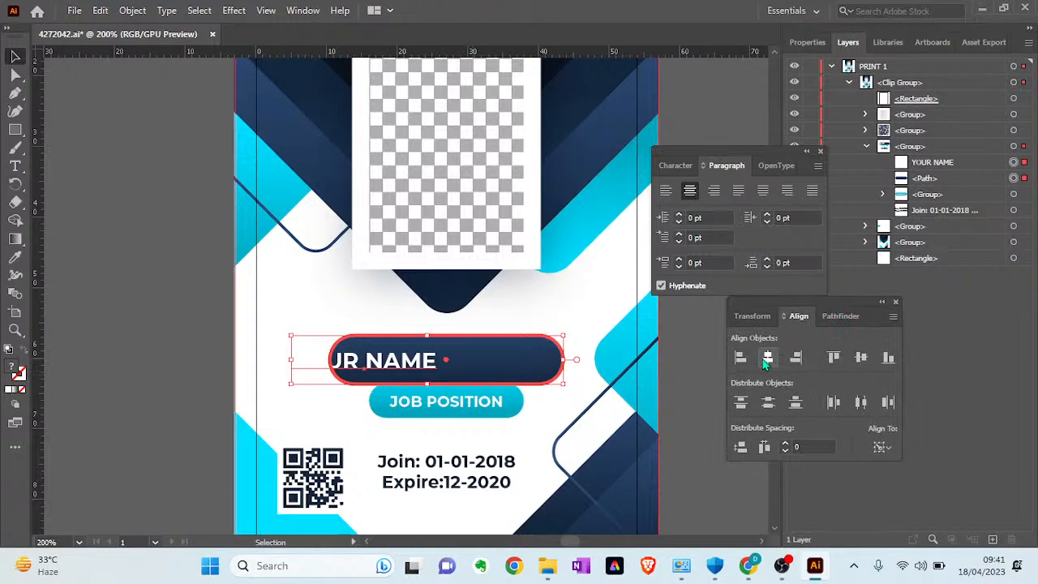
click(766, 359)
click(862, 360)
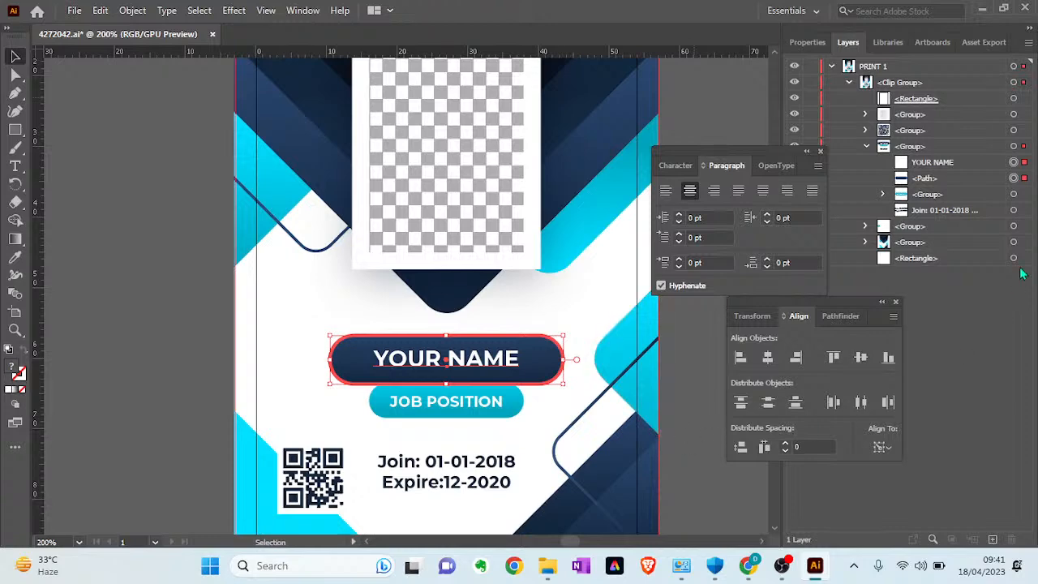
Step: Find the JOB POSITION text in its nested group, select it with its teal background path, and center its paragraph alignment
click(882, 194)
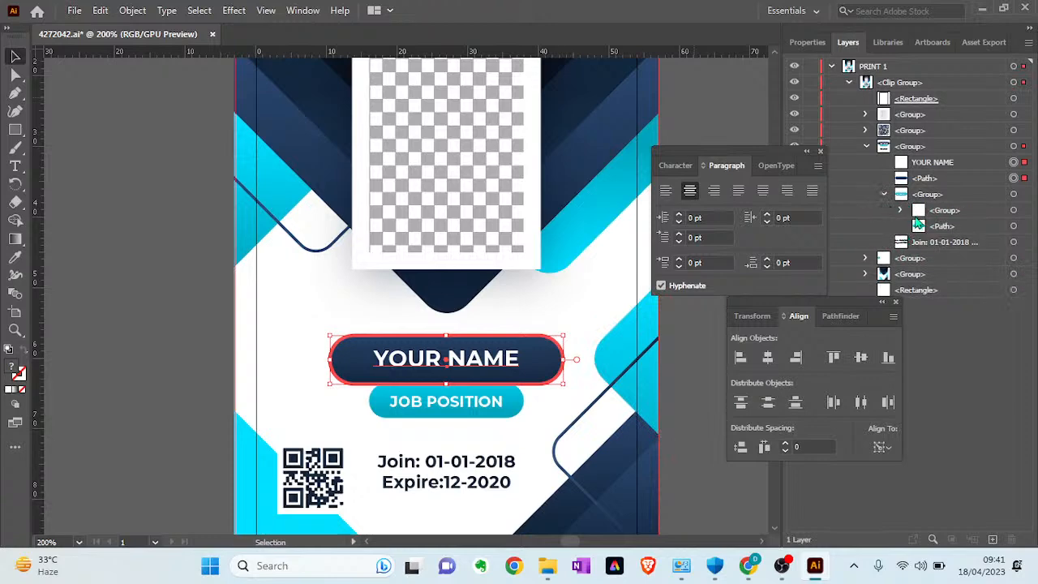
click(901, 210)
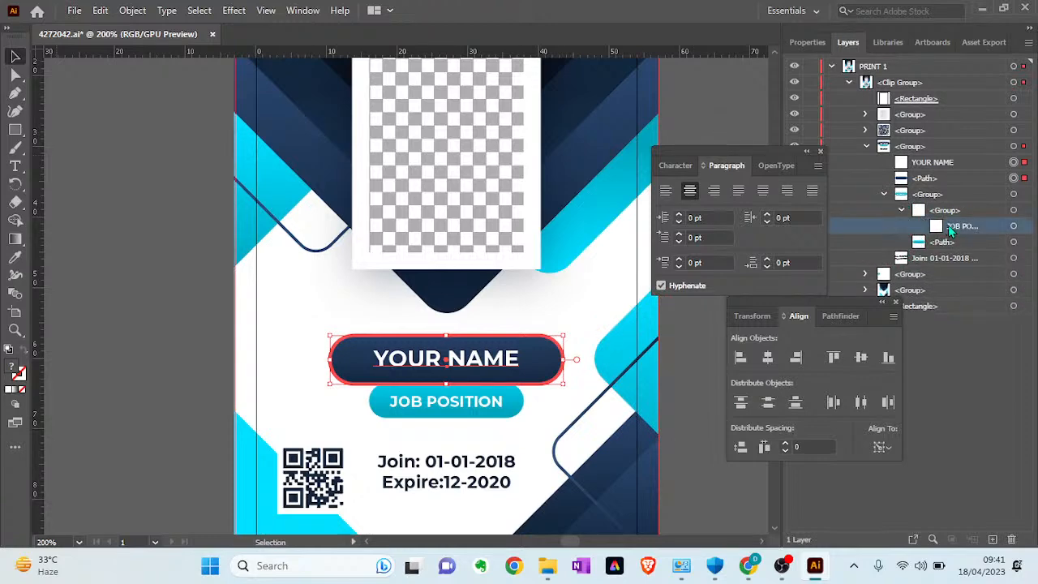
click(1012, 227)
shift+click(1013, 242)
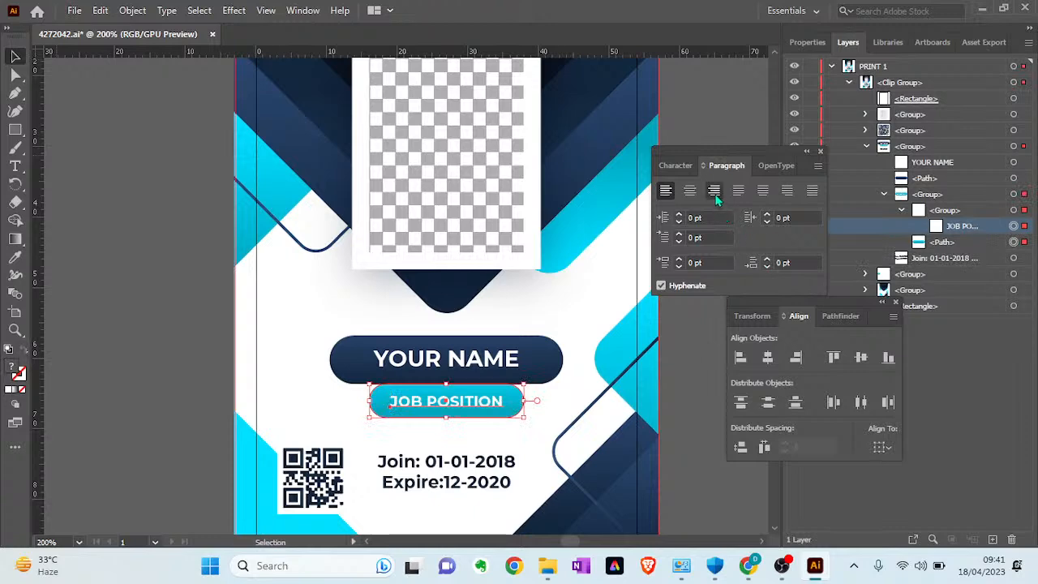
click(688, 194)
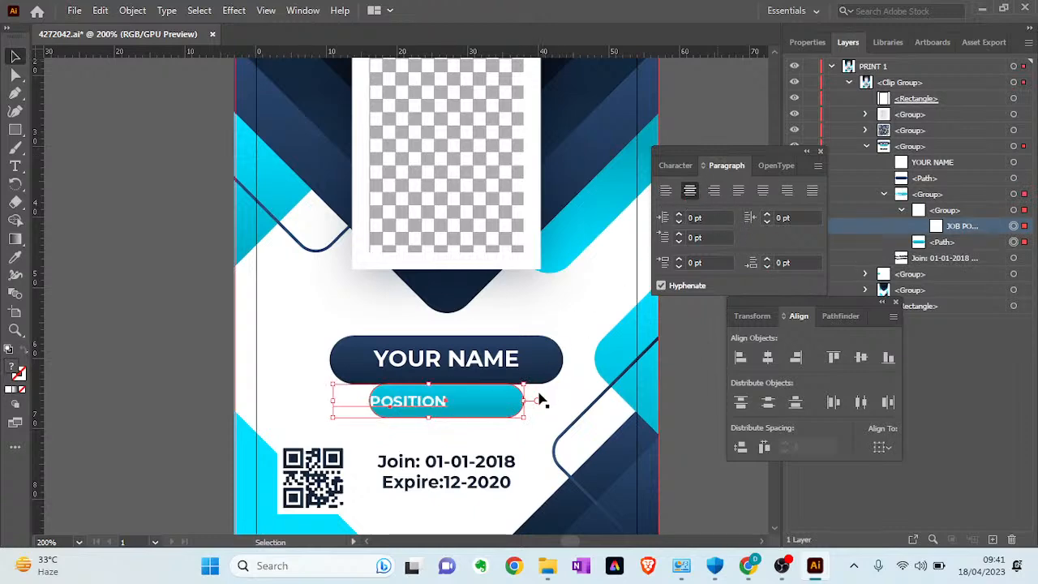
Step: Ungroup the JOB POSITION text group from its teal background and center it horizontally and vertically, using the background as key object
right_click(496, 405)
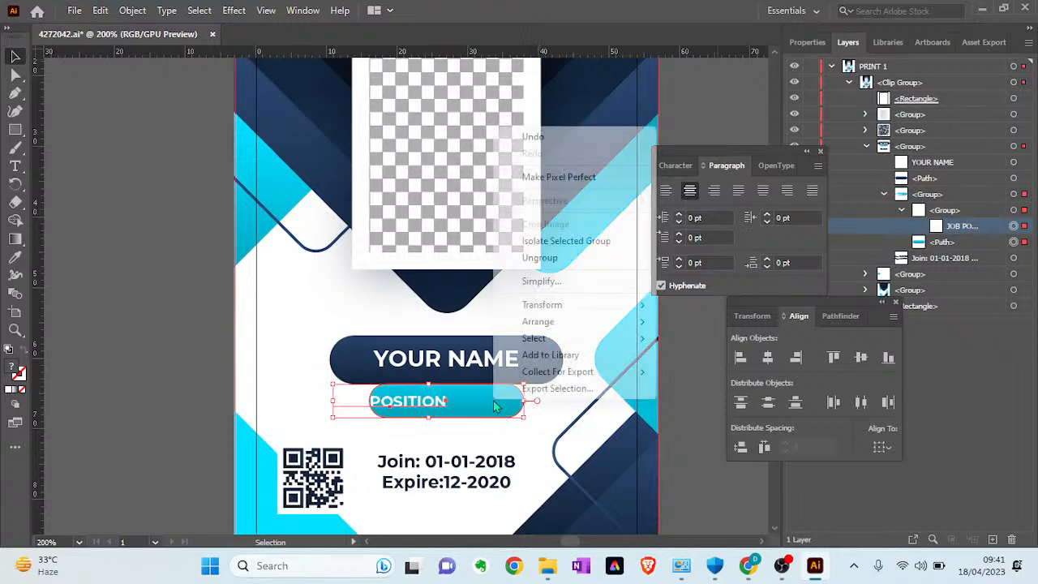
click(539, 261)
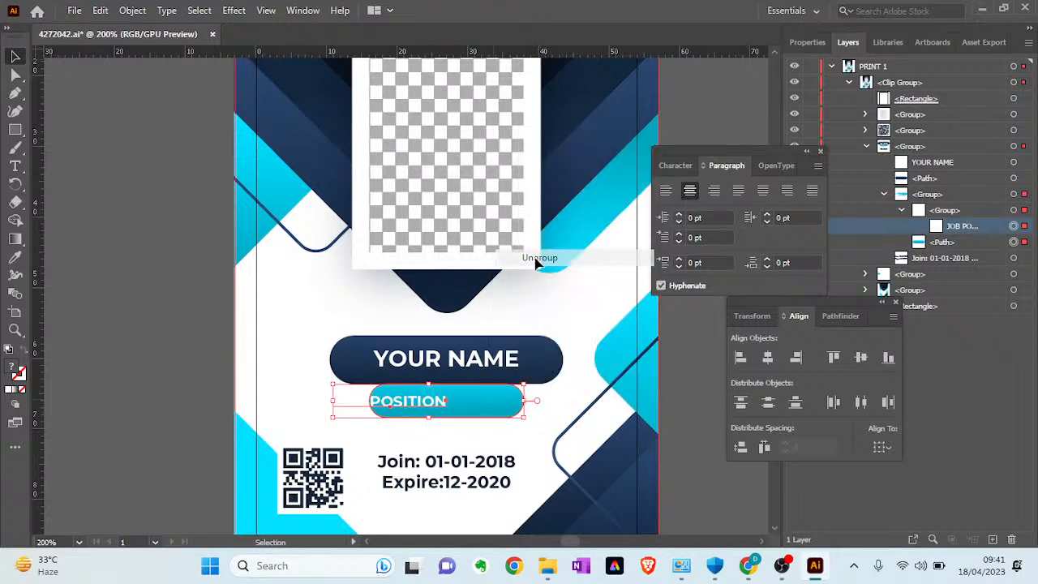
click(489, 404)
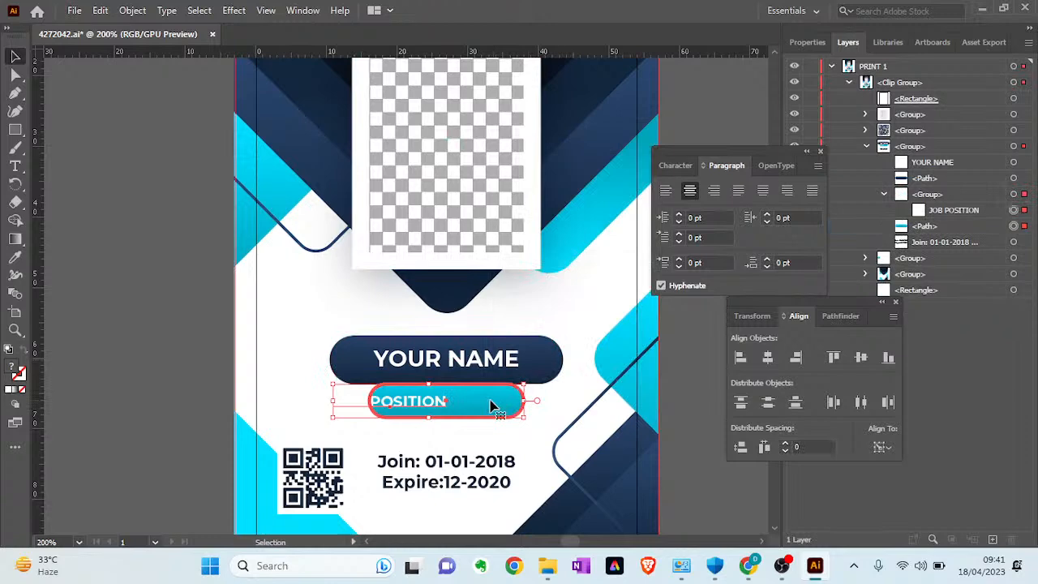
click(769, 357)
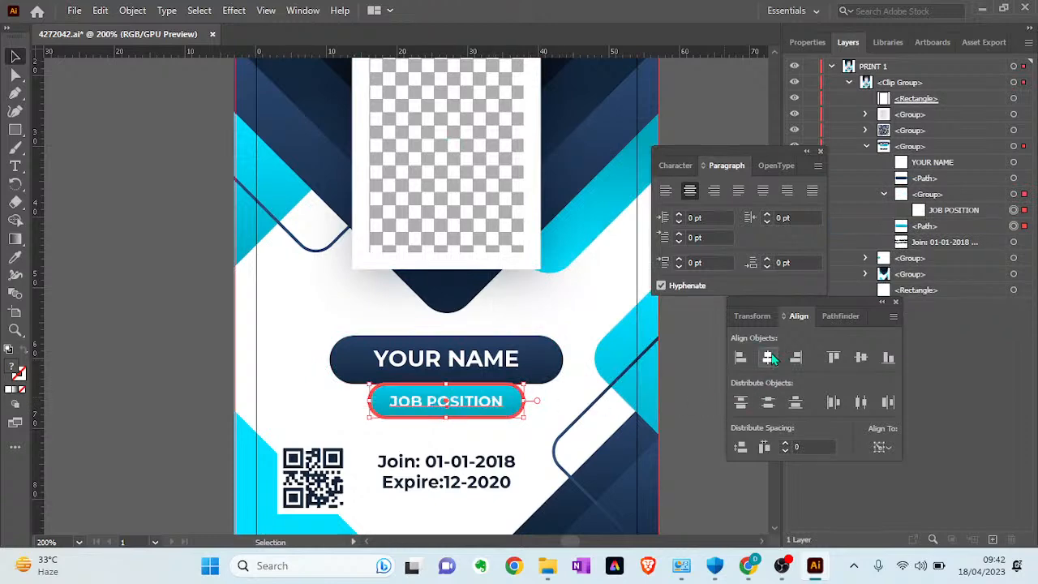
click(861, 357)
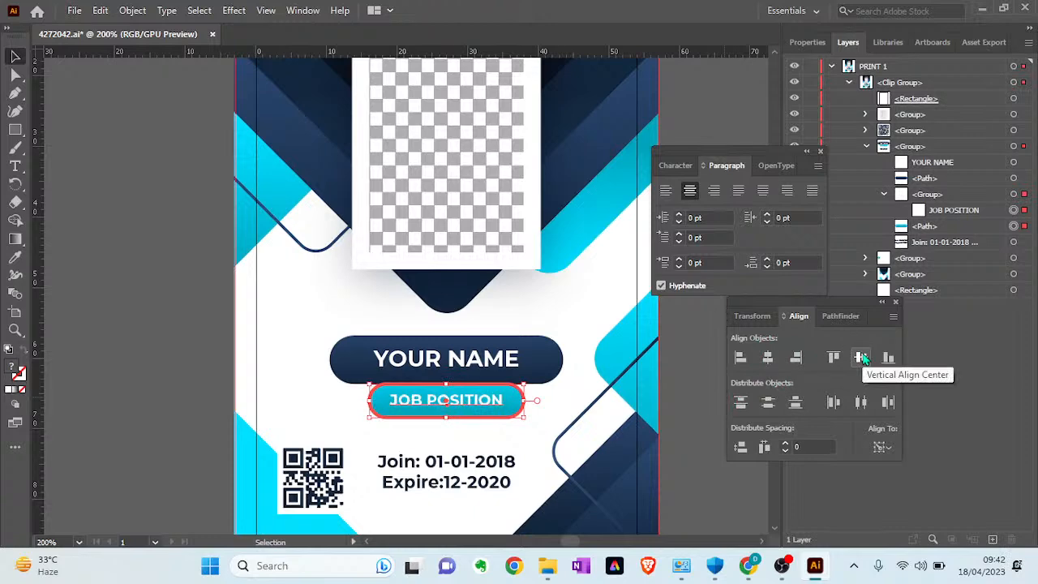
Step: Collapse the floating Align and Paragraph options and the expanded badge text groups in the layer structure, and deselect the artwork
click(881, 302)
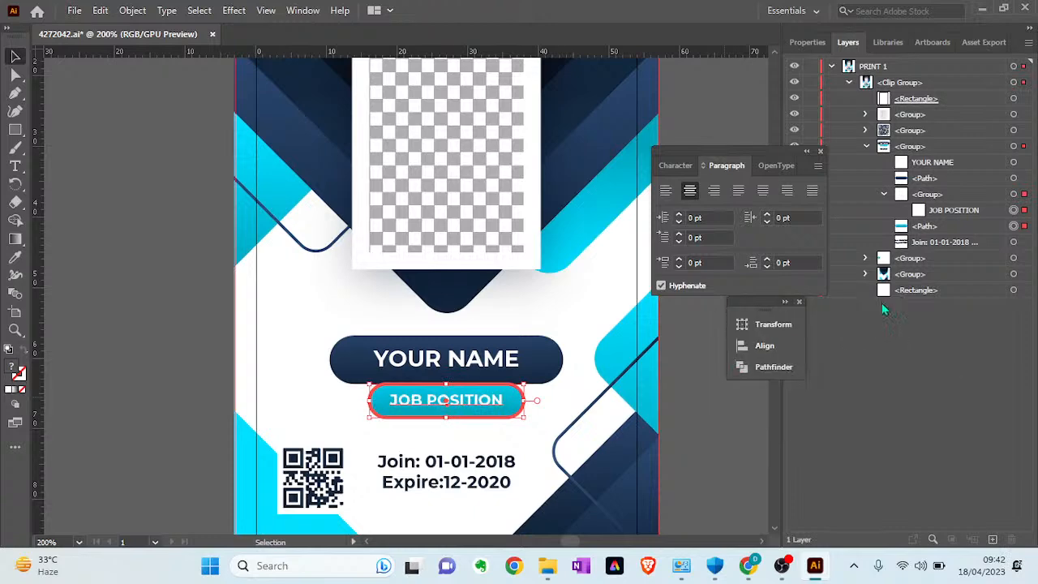
click(807, 150)
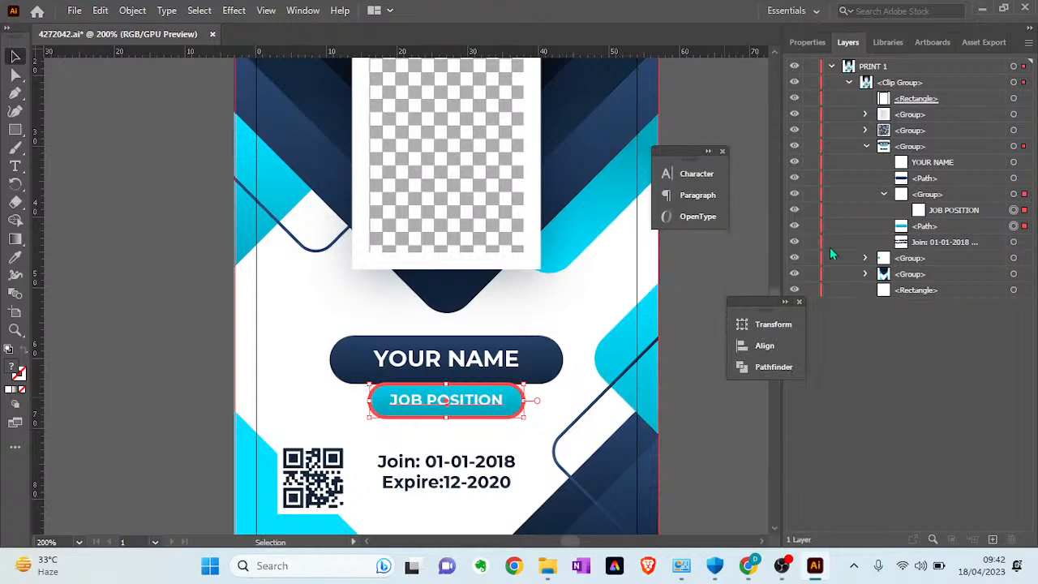
click(884, 197)
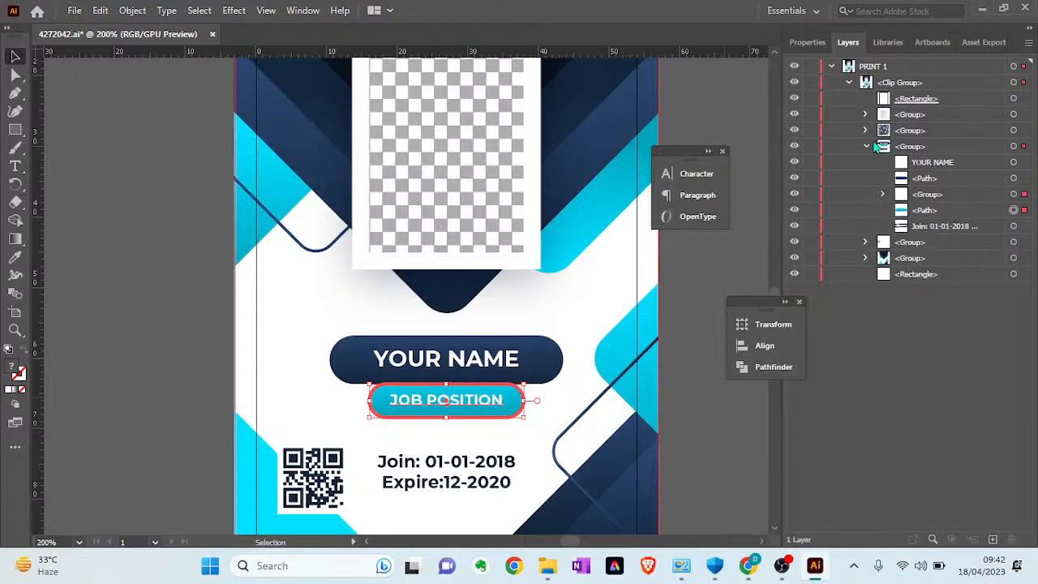
click(866, 147)
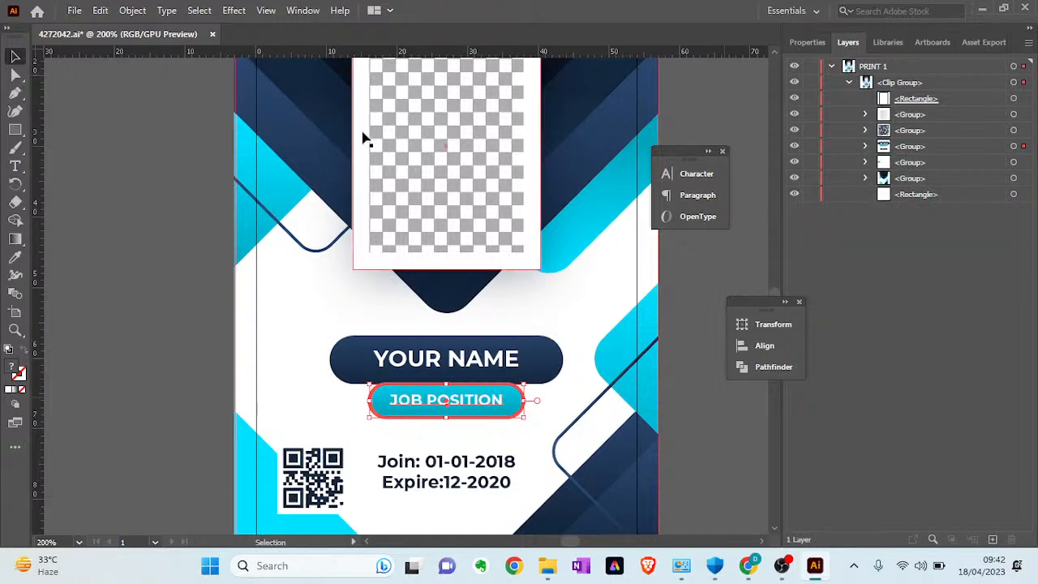
click(126, 218)
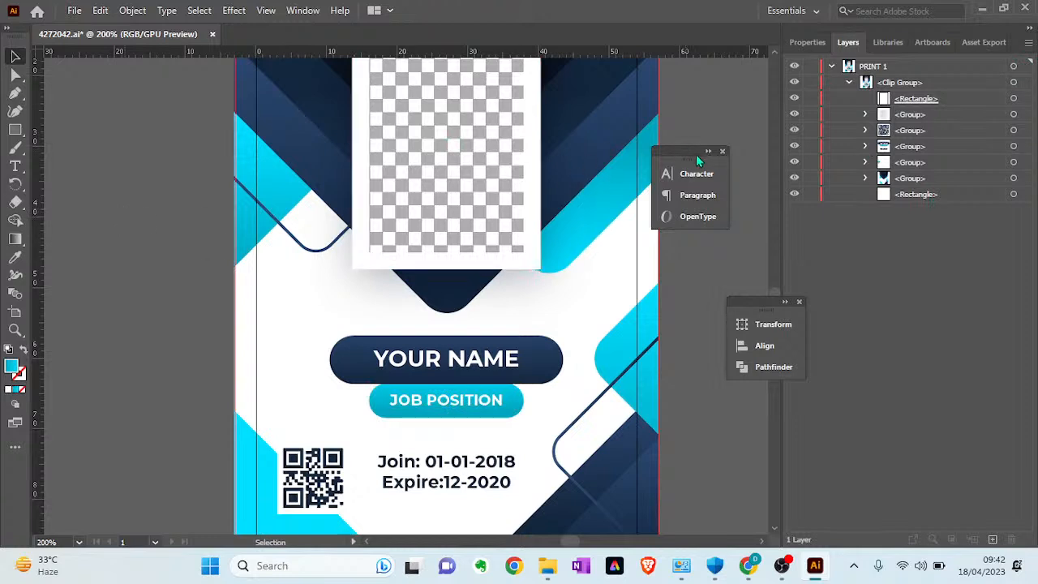
drag(697, 157, 755, 218)
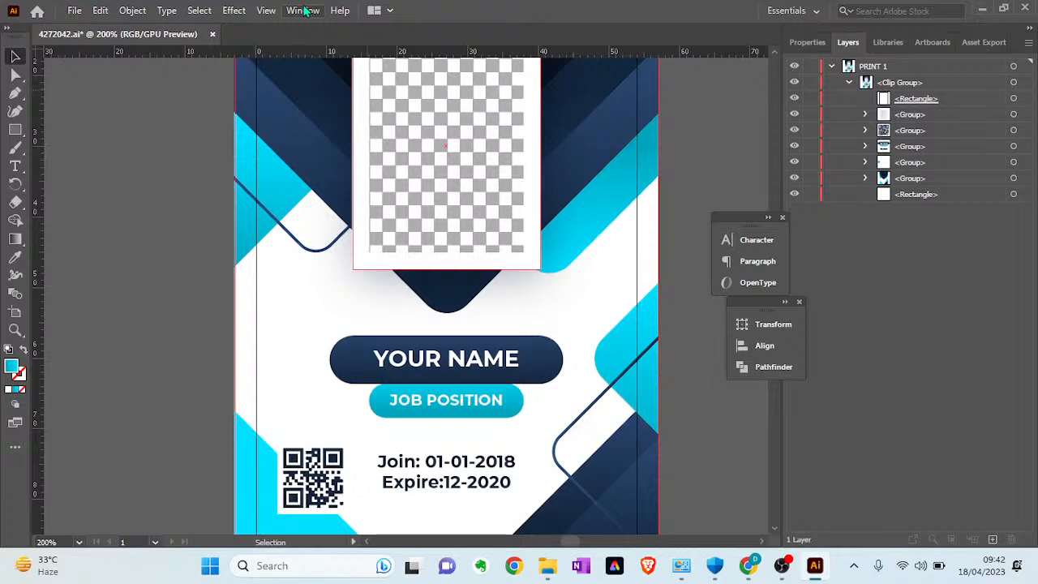
Step: Display the Variables options for importing a data source into the badge file
click(303, 9)
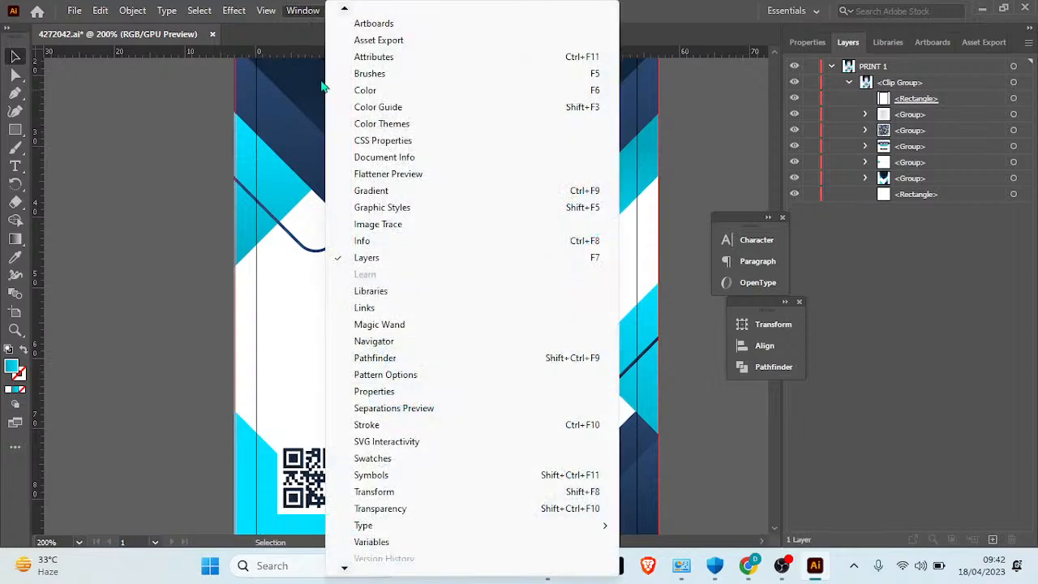
scroll(357, 422, down, 2)
scroll(381, 549, down, 2)
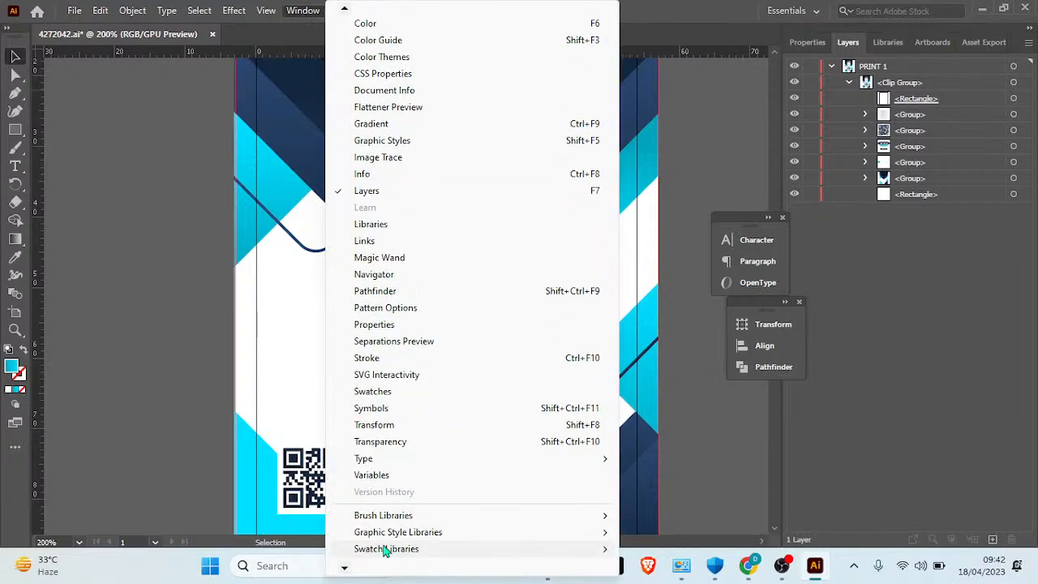
click(395, 480)
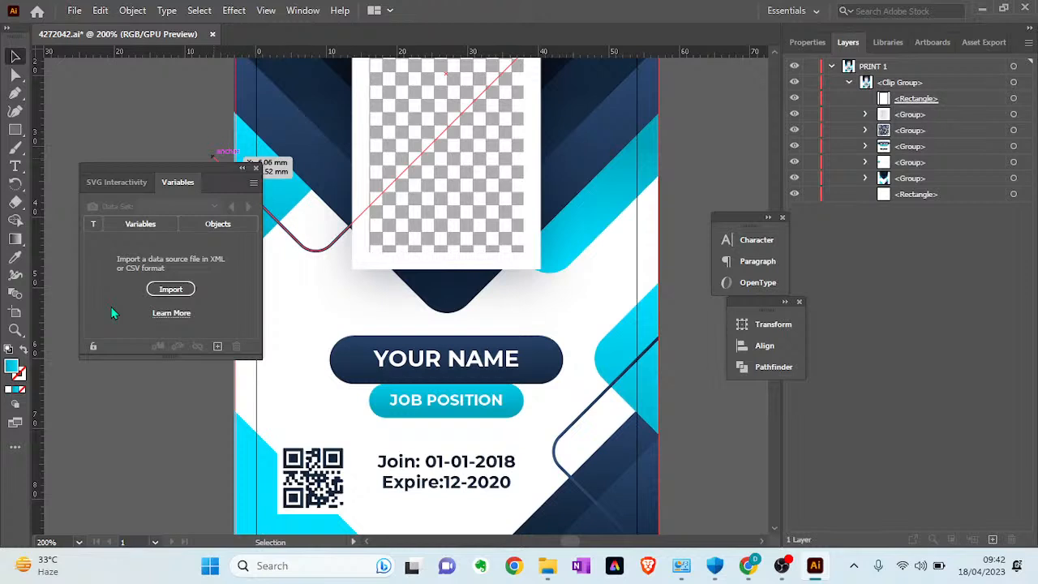
click(181, 155)
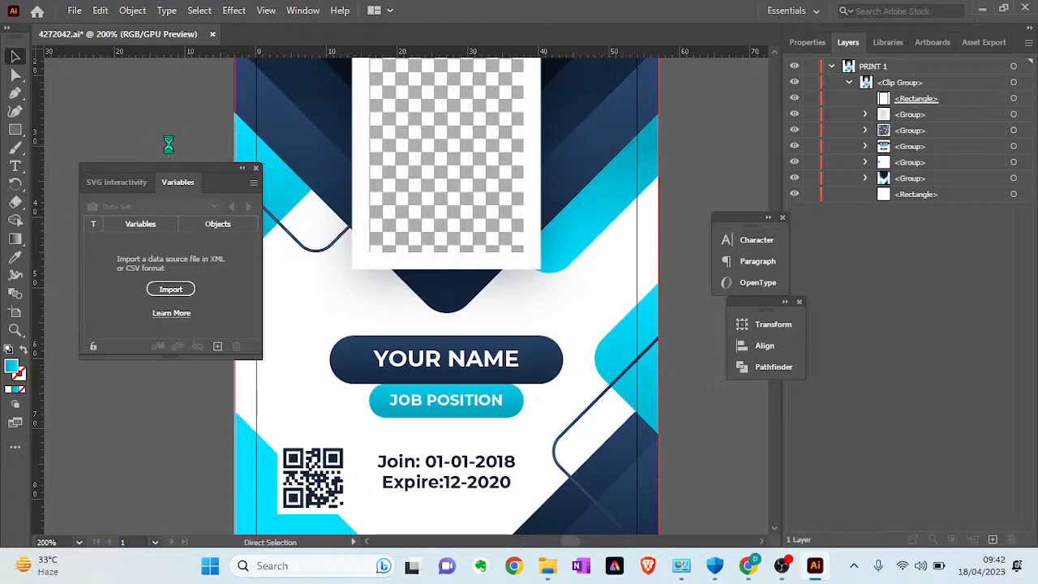
Step: Open the portrait 1.jpg from the Students folder in Pictures as its own document
key(ctrl+o)
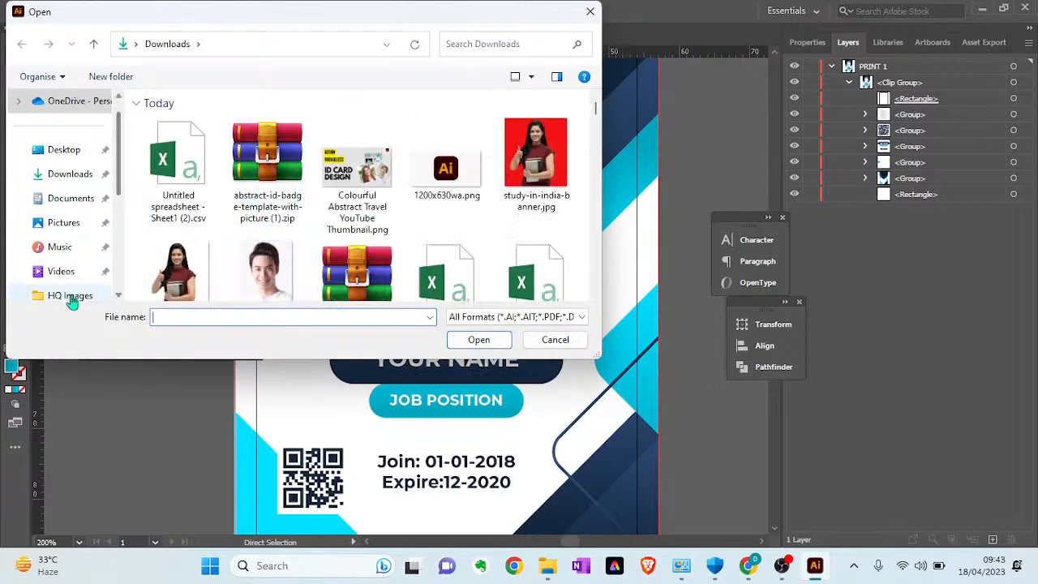
scroll(81, 292, down, 3)
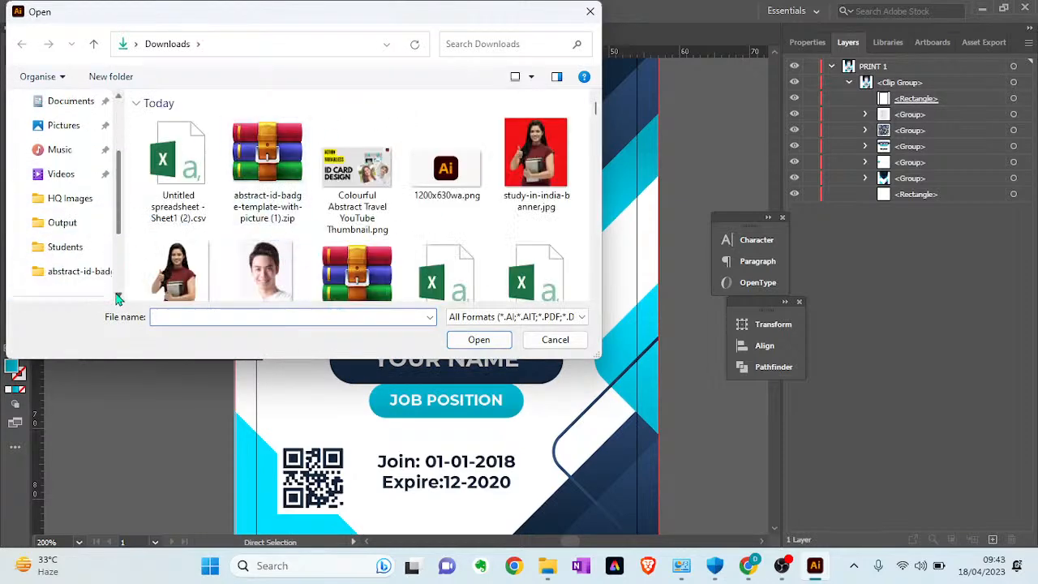
click(99, 252)
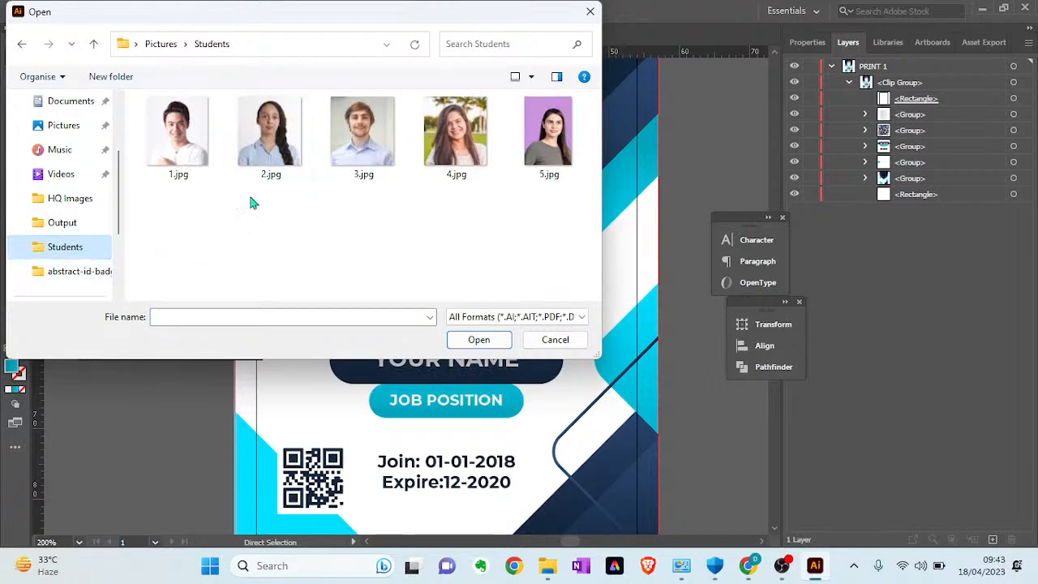
click(173, 146)
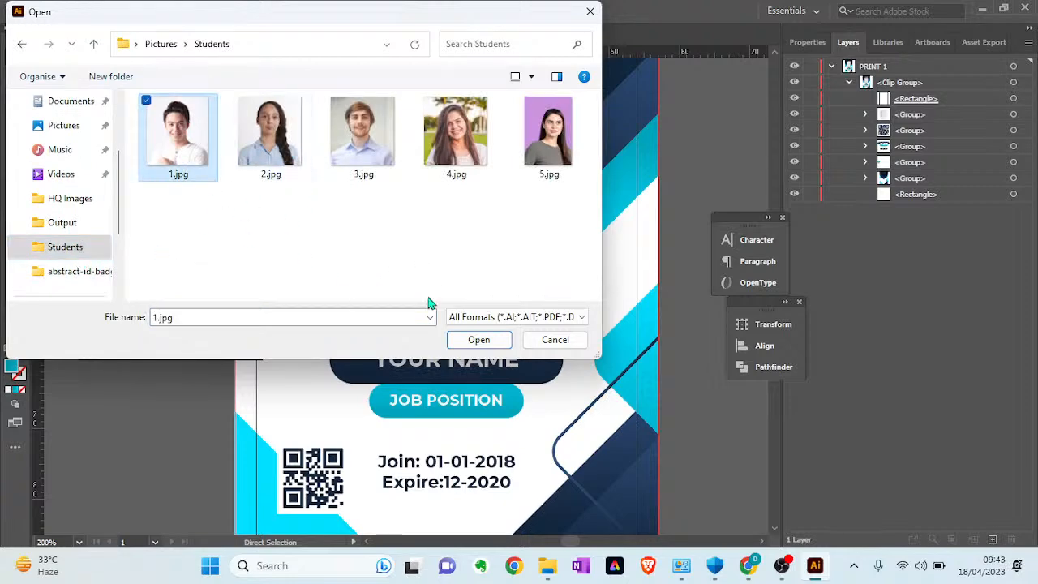
click(477, 339)
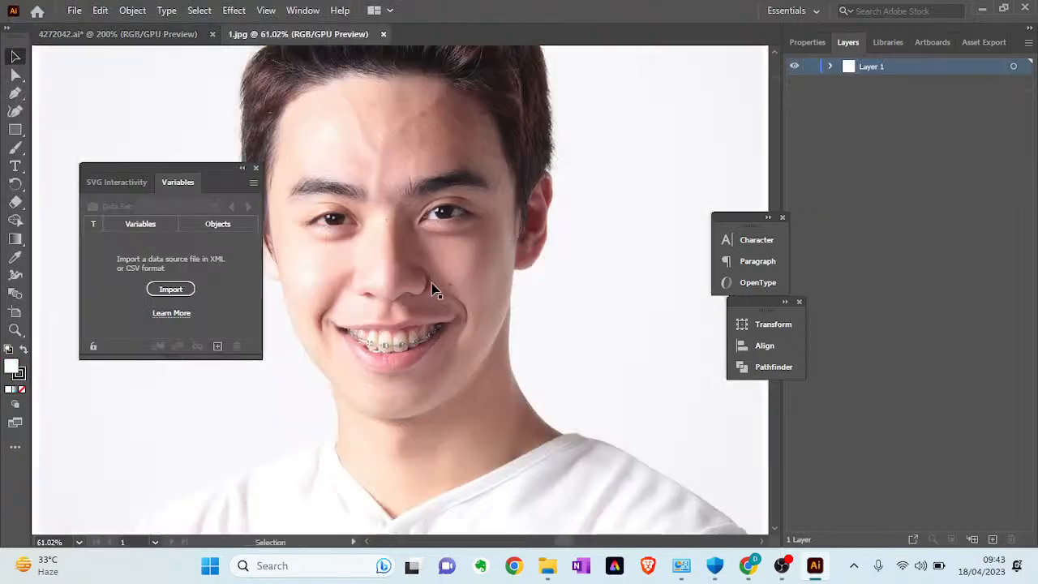
click(493, 257)
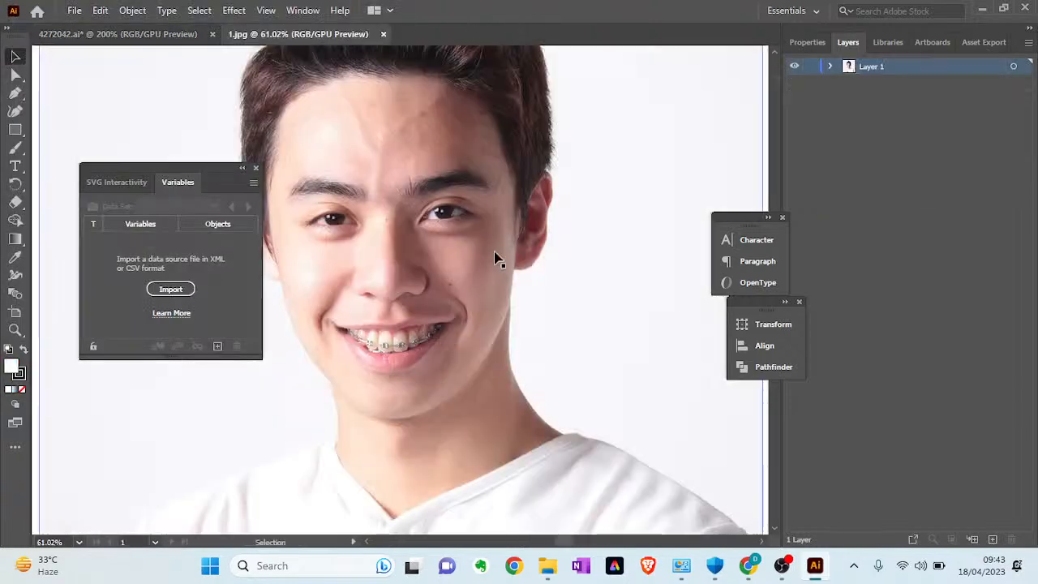
Step: Bring the portrait from 1.jpg into the badge document and scale it down to smaller than the badge
drag(490, 254, 349, 308)
key(z)
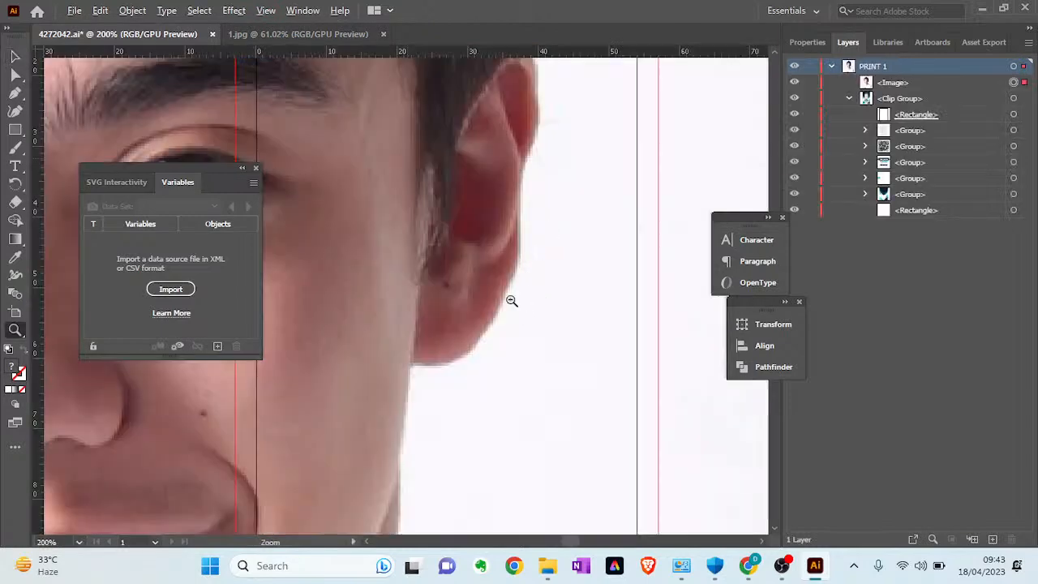
alt+click(512, 301)
alt+click(512, 300)
alt+click(512, 301)
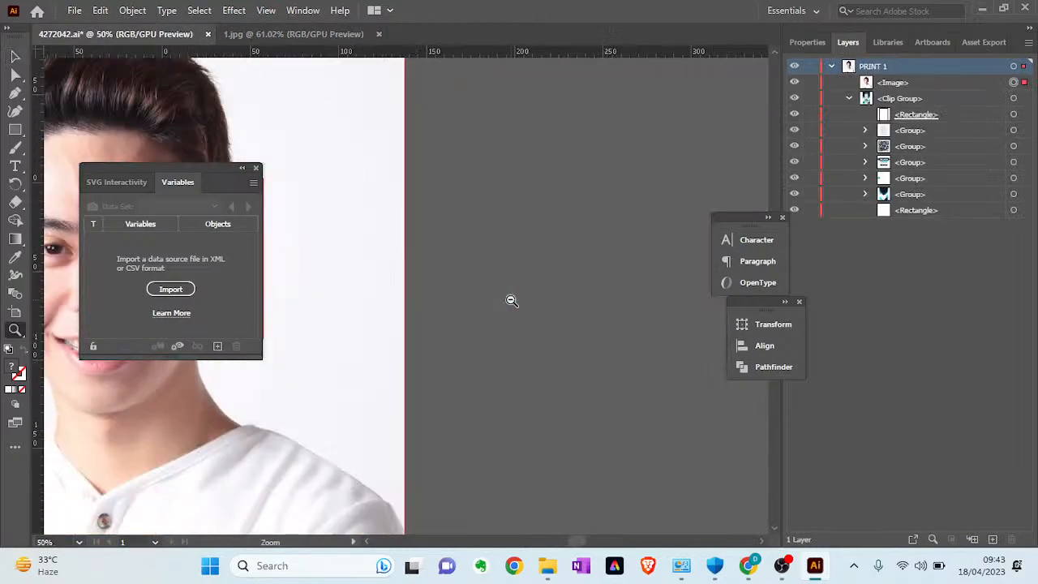
click(360, 255)
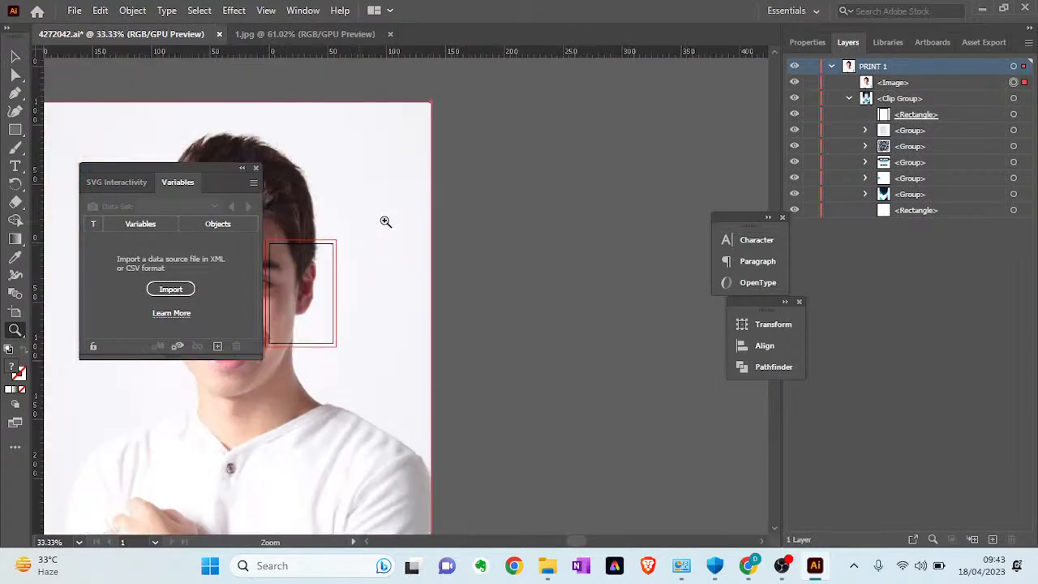
key(v)
drag(430, 102, 300, 298)
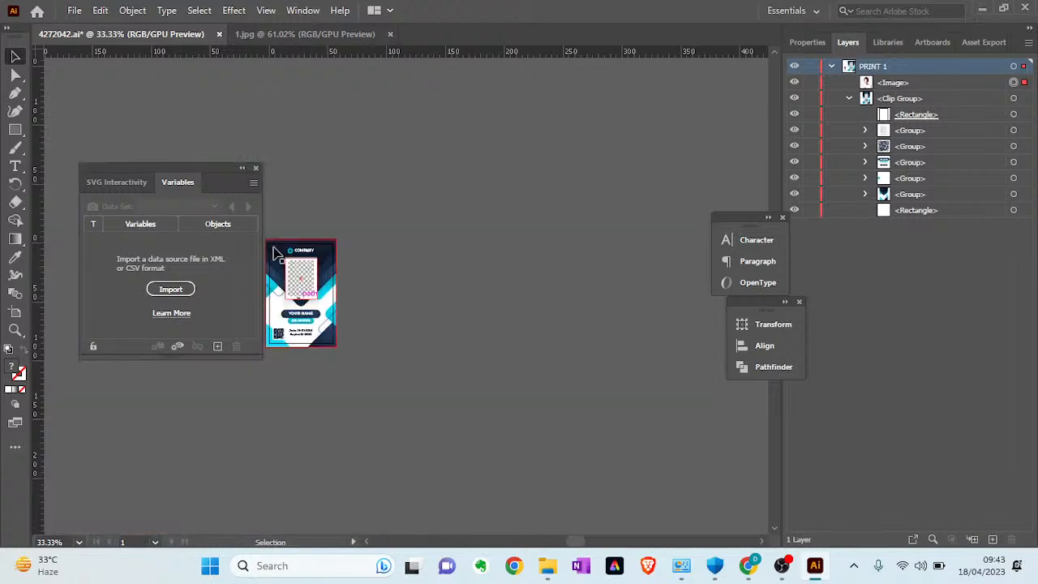
Step: Float the Variables options beside the badge, delete the embedded portrait, and close the 1.jpg document
drag(199, 166, 752, 403)
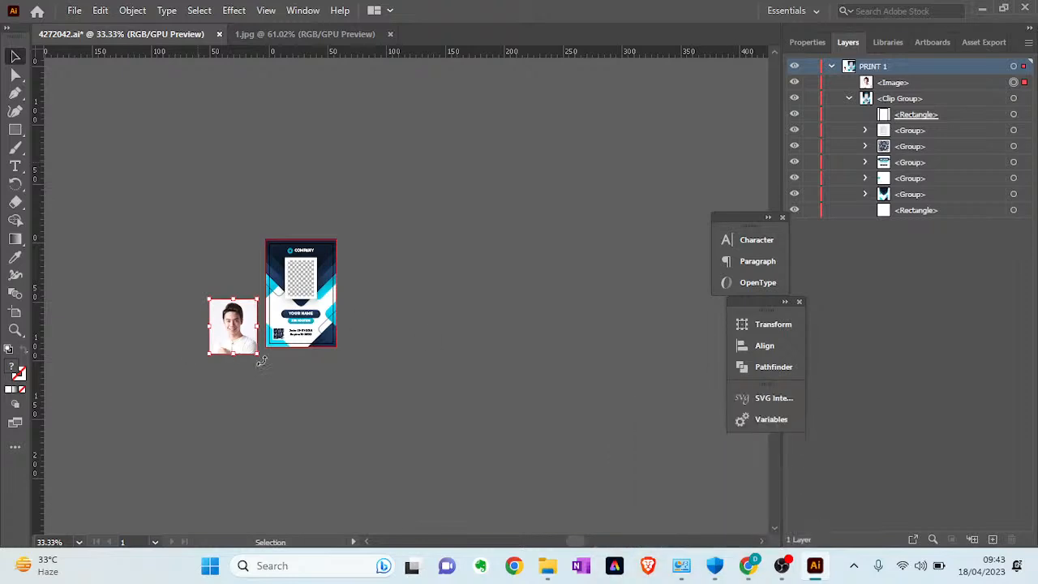
key(z)
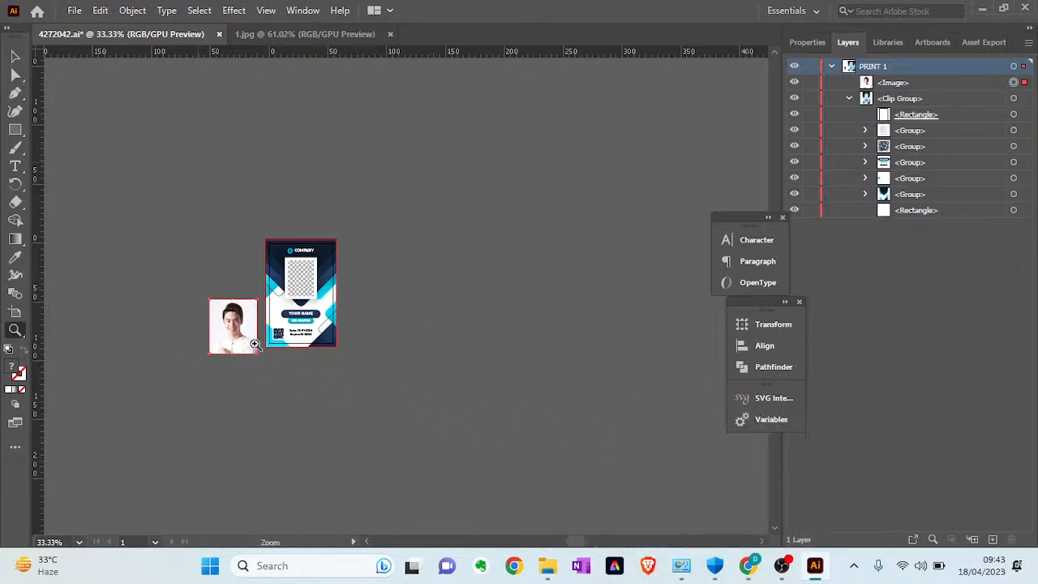
click(255, 345)
click(255, 345)
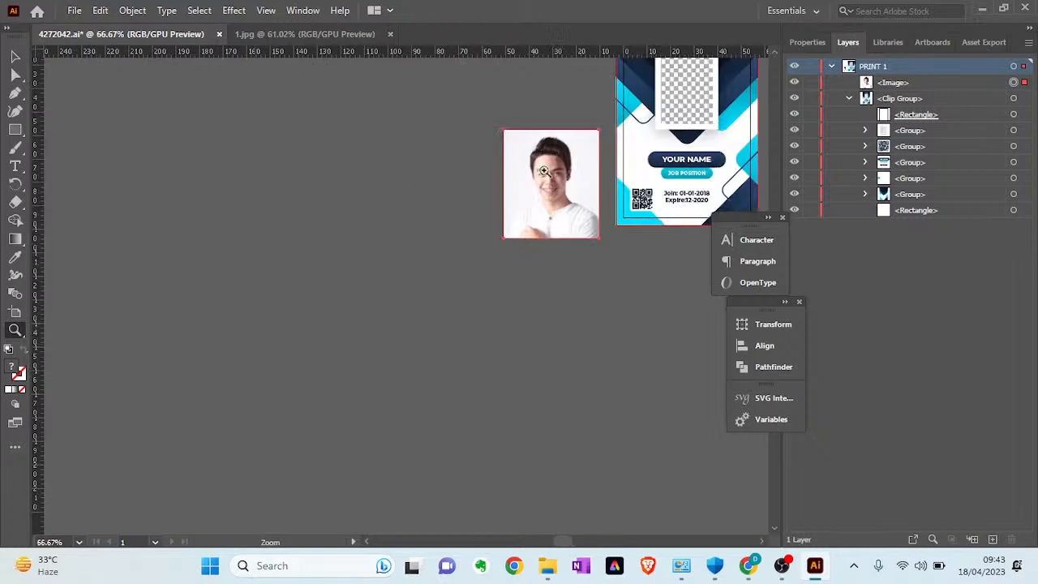
click(663, 125)
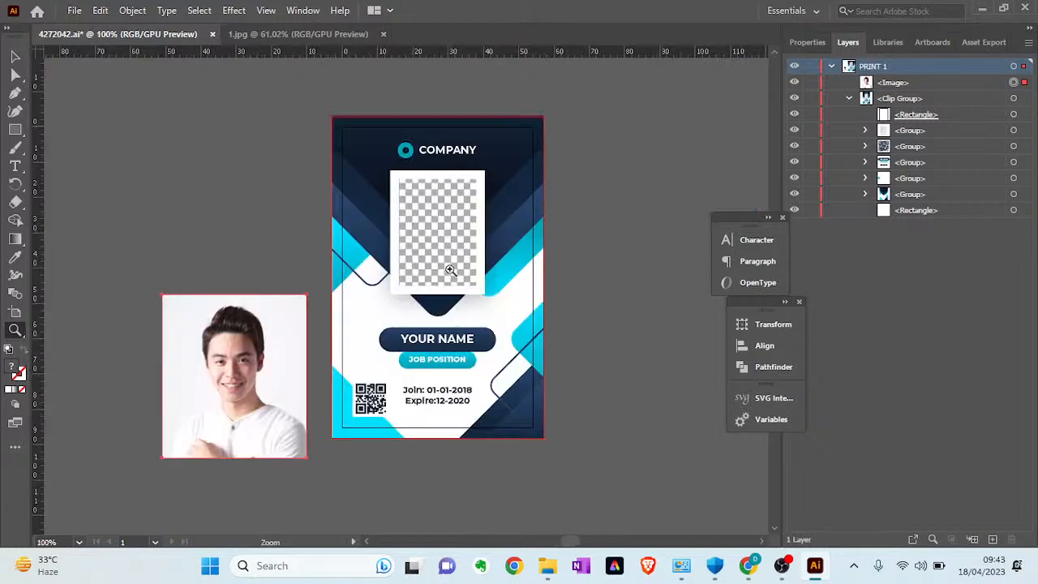
key(v)
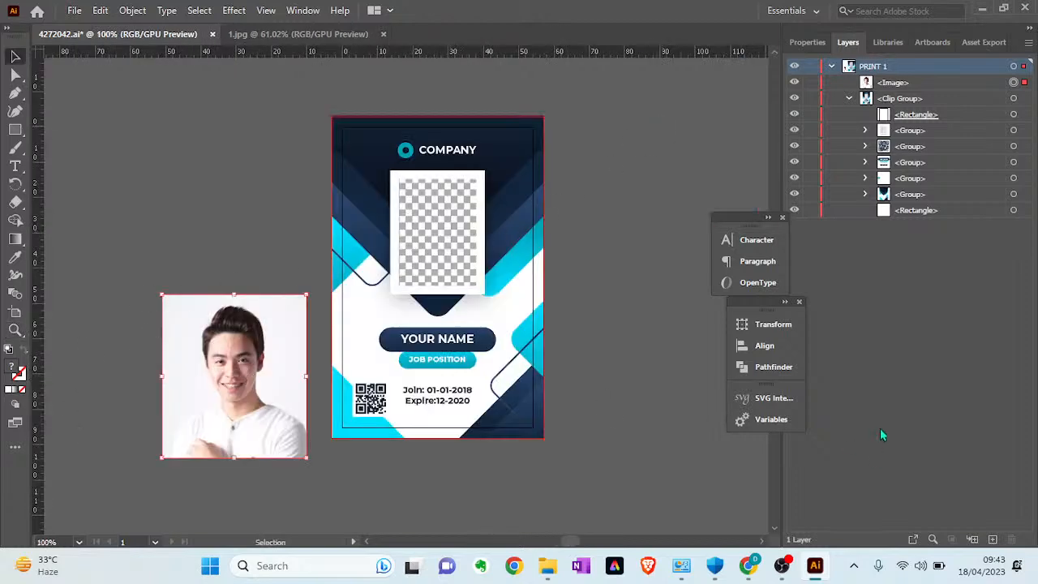
click(799, 428)
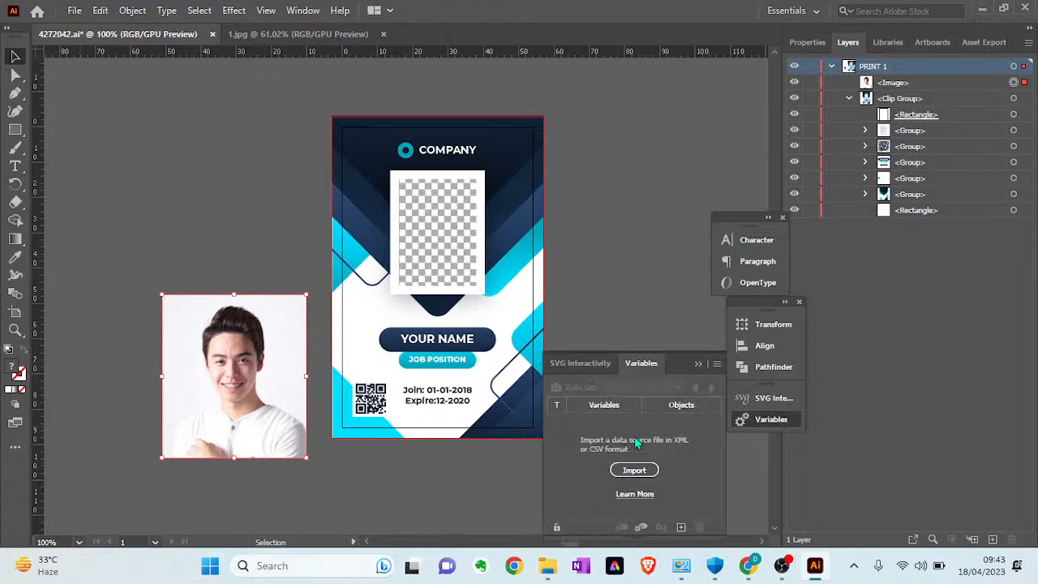
drag(679, 365, 741, 172)
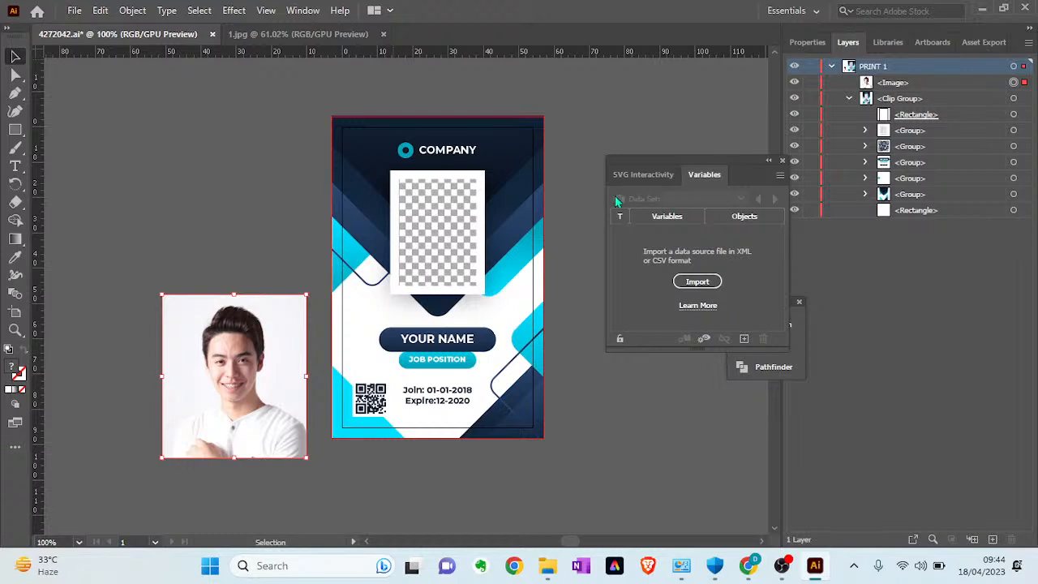
key(Delete)
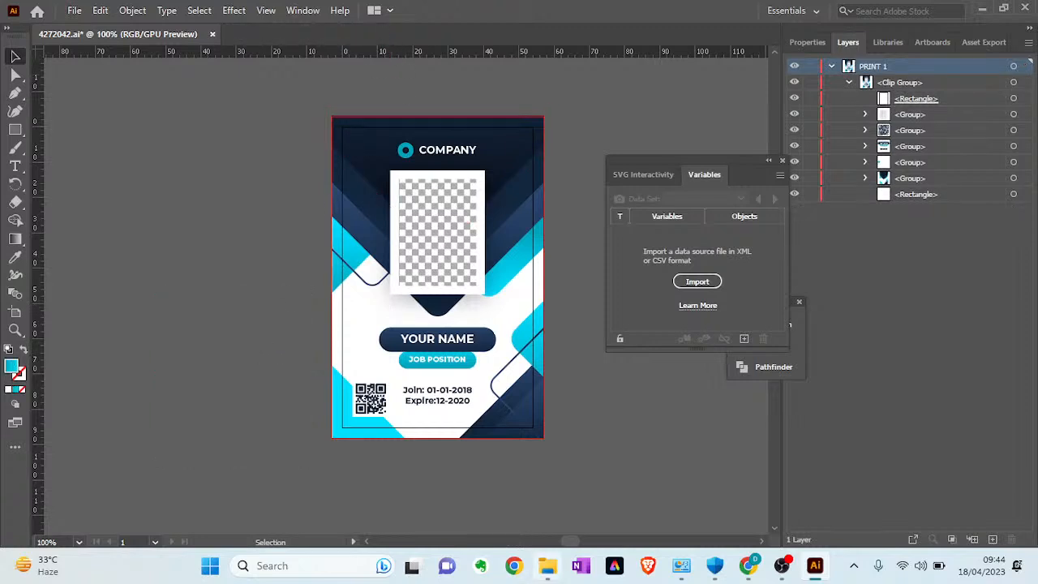
Step: Switch to File Explorer and place the portrait 1.jpg into the badge document as a linked file
mouse_move(547, 565)
click(545, 487)
drag(188, 143, 159, 255)
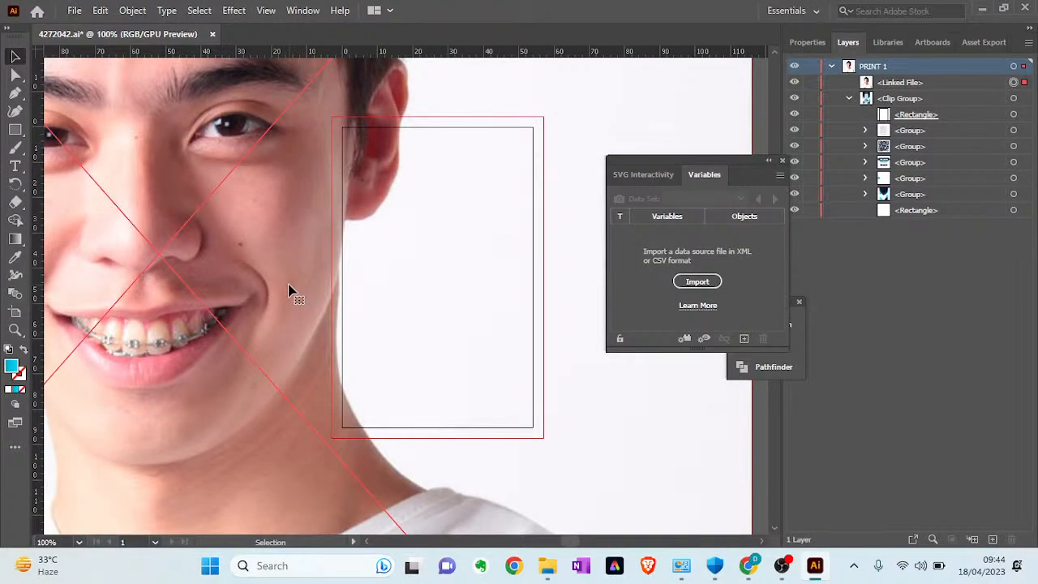
Step: Scale the linked portrait down to smaller than the badge and move the Variables options clear of the artwork
key(z)
alt+click(289, 285)
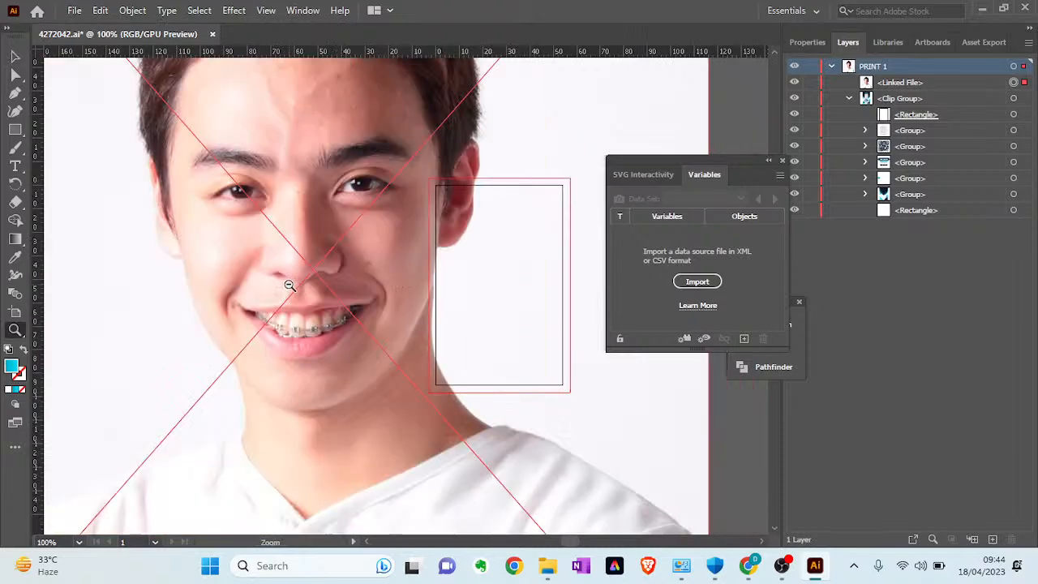
alt+click(289, 285)
alt+click(290, 285)
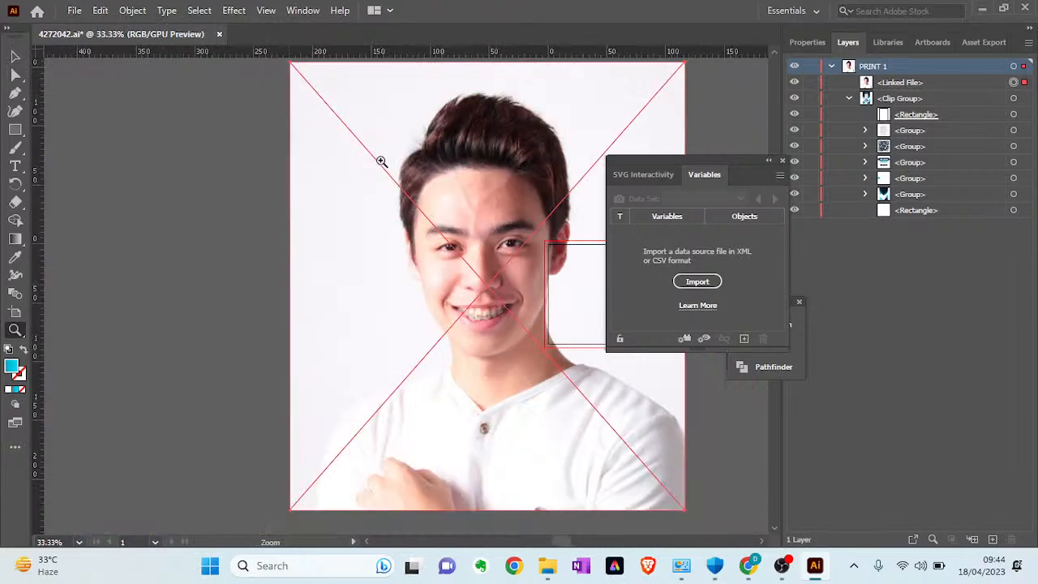
key(v)
click(296, 89)
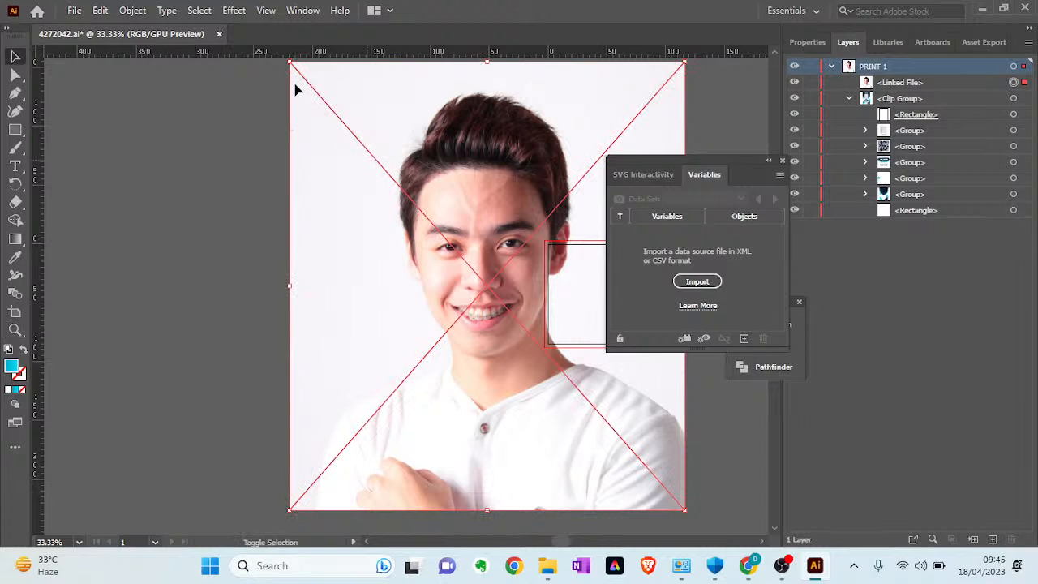
drag(285, 60, 475, 224)
drag(739, 162, 932, 340)
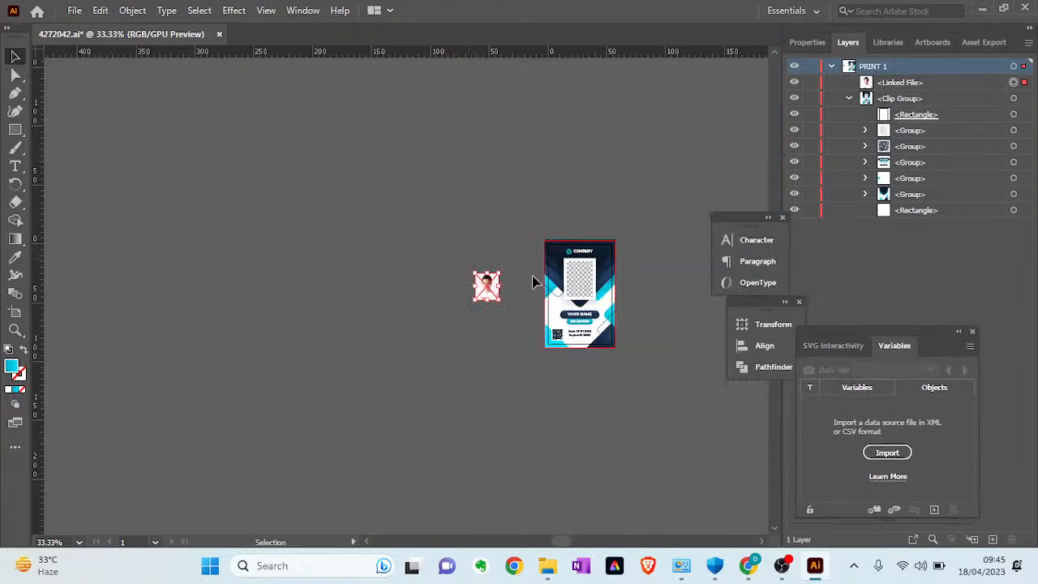
Step: Move the linked portrait onto the checkered photo placeholder of the badge
key(z)
click(606, 286)
click(277, 300)
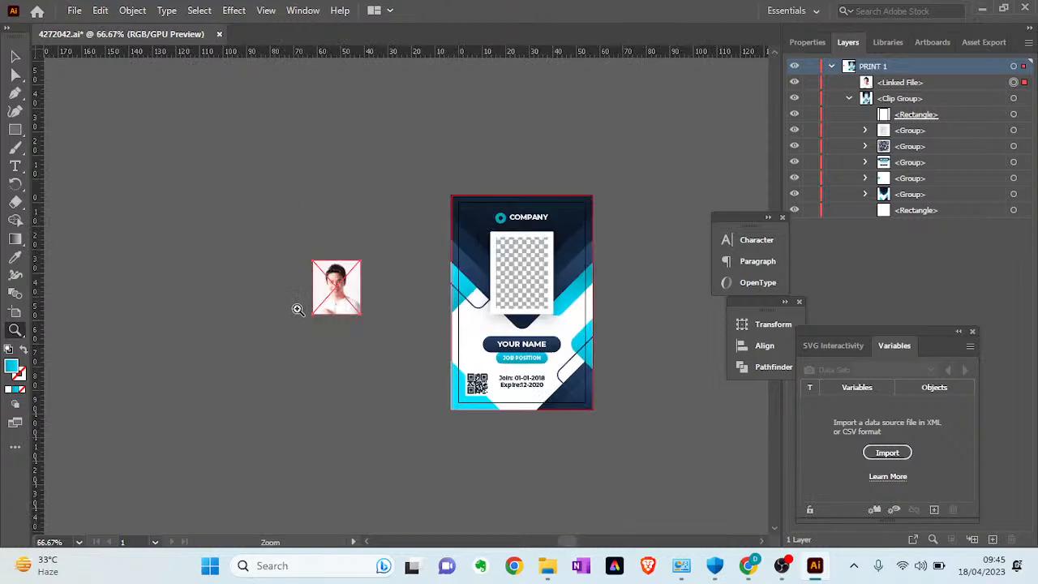
click(486, 258)
click(389, 368)
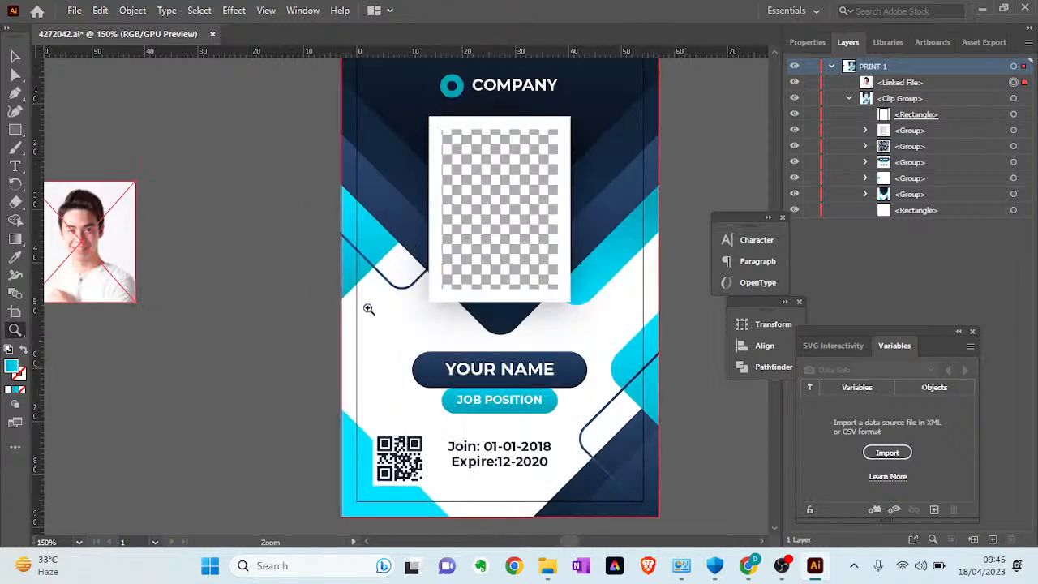
key(v)
drag(85, 235, 507, 203)
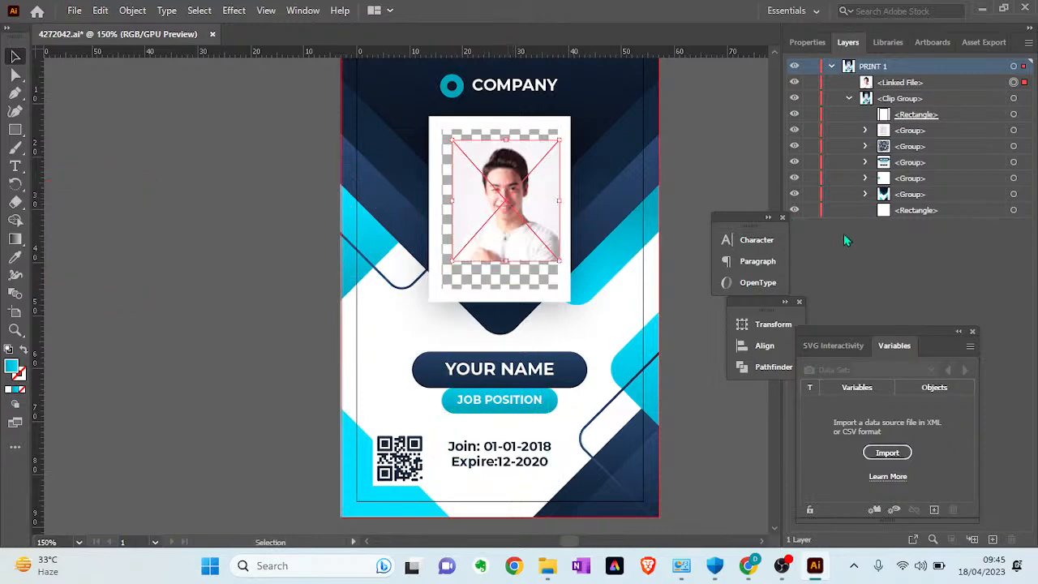
Step: Move the linked file into the photo placeholder's nested clip group, directly above its clipping rectangle
click(864, 130)
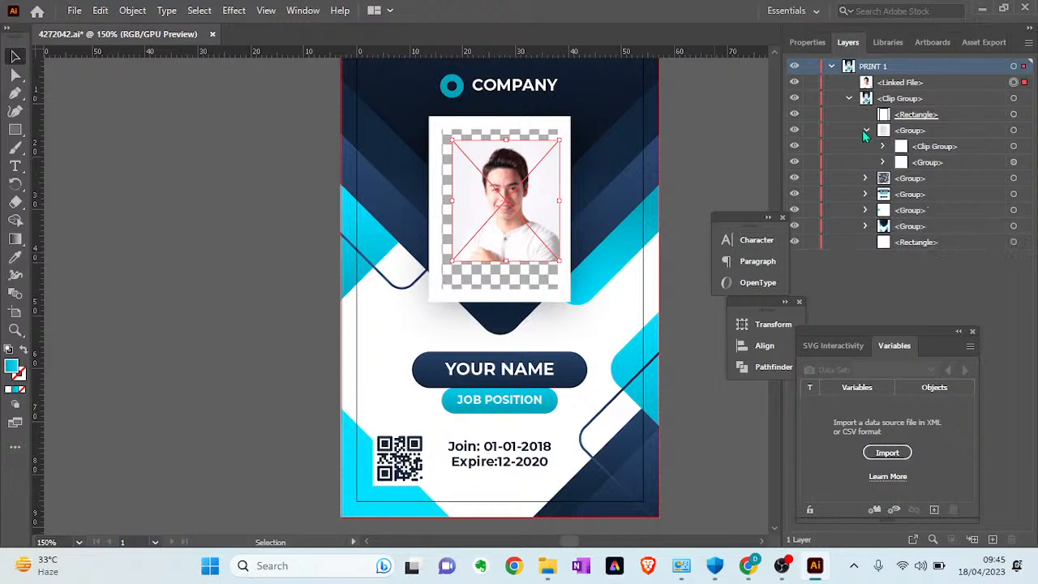
click(794, 132)
click(883, 147)
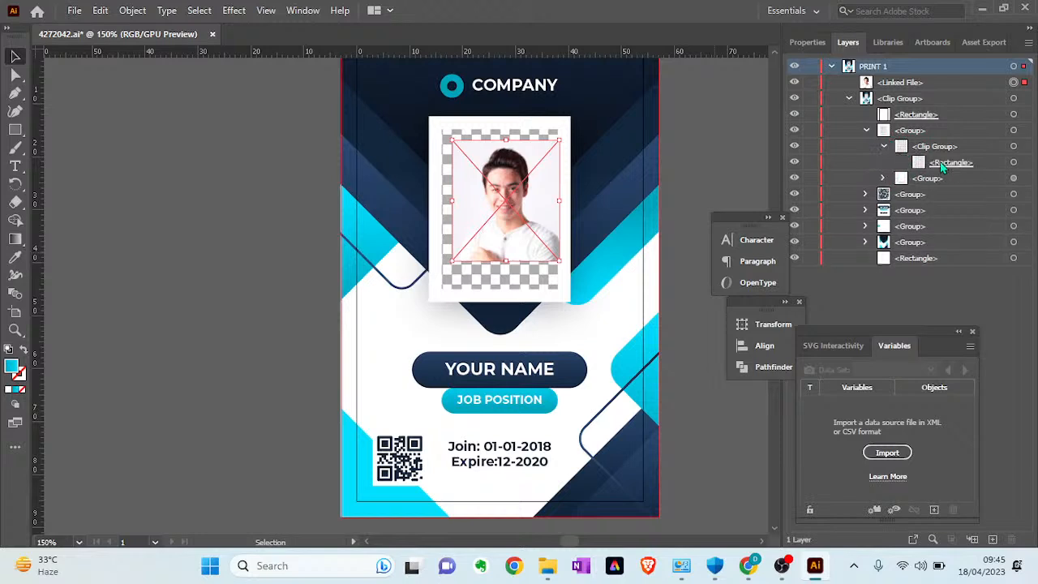
click(916, 84)
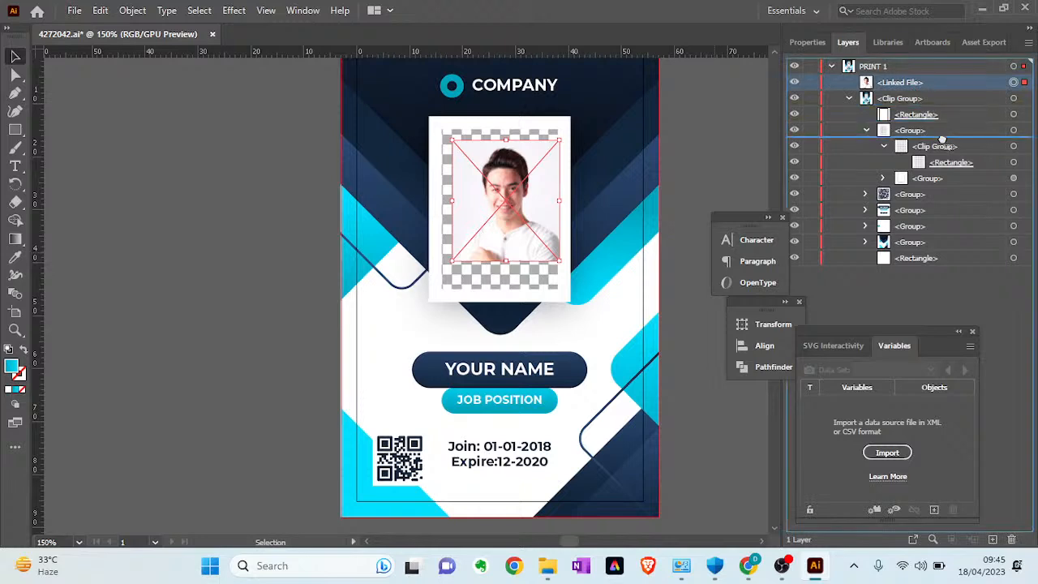
drag(947, 159, 939, 160)
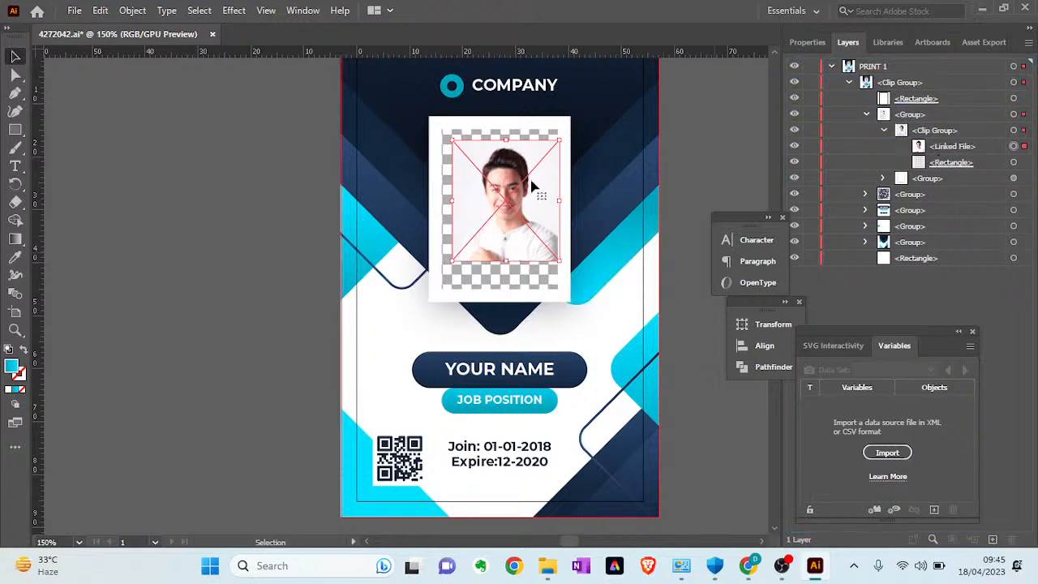
Step: Enlarge and reposition the clipped portrait so it fills the white photo frame, then deselect it
drag(557, 138, 584, 91)
drag(539, 167, 538, 179)
click(183, 211)
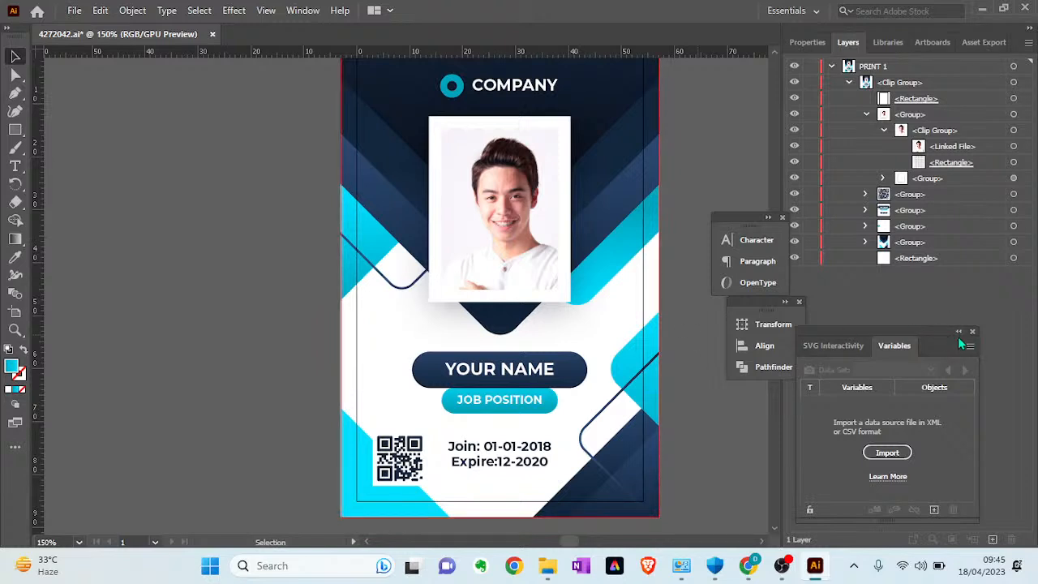
Step: Move the Variables options beside the badge and import Untitled spreadsheet - Sheet1 (2).csv from Downloads as the data source
drag(947, 339, 239, 195)
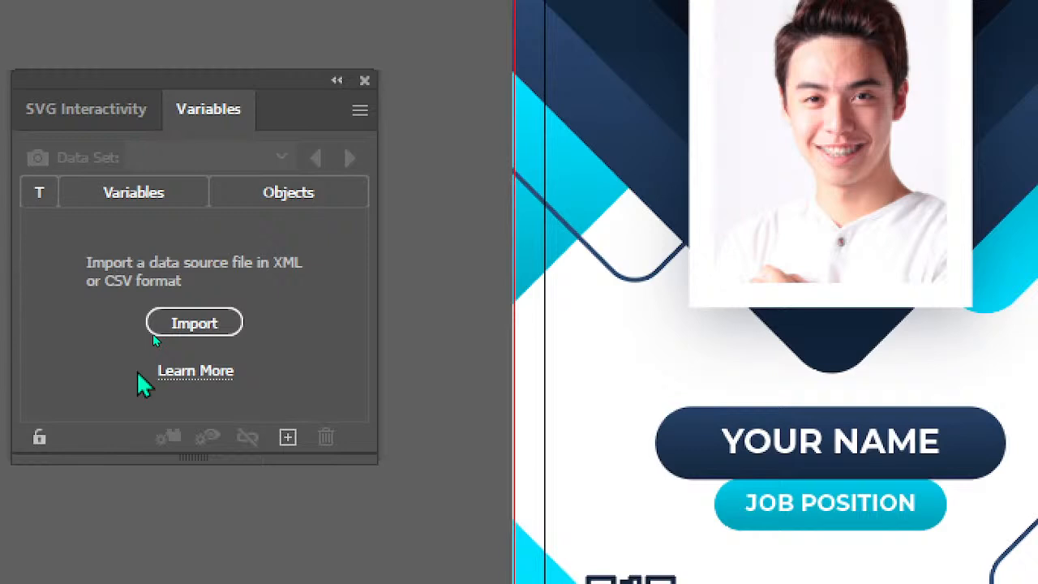
click(190, 321)
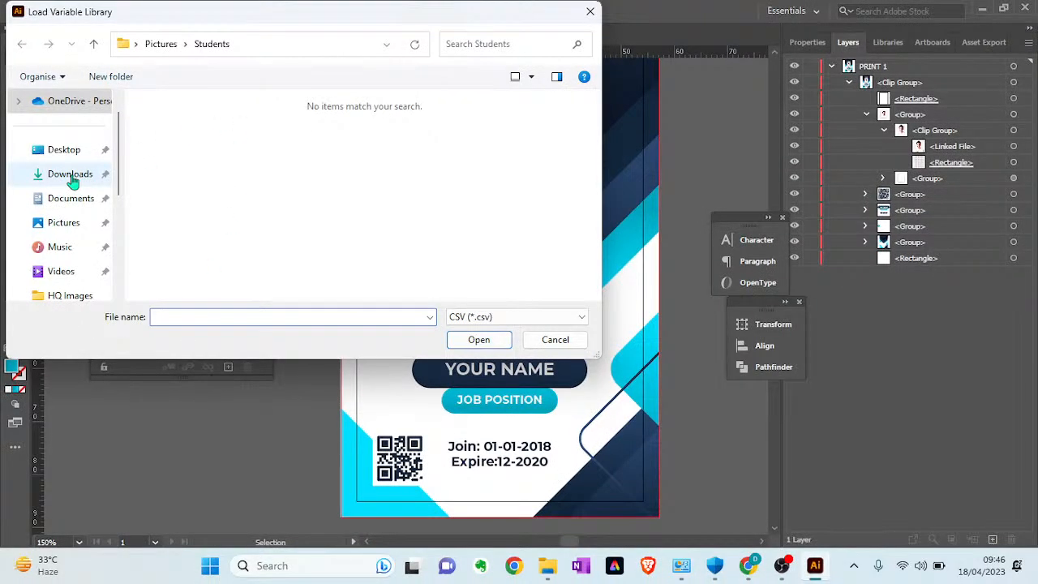
click(72, 177)
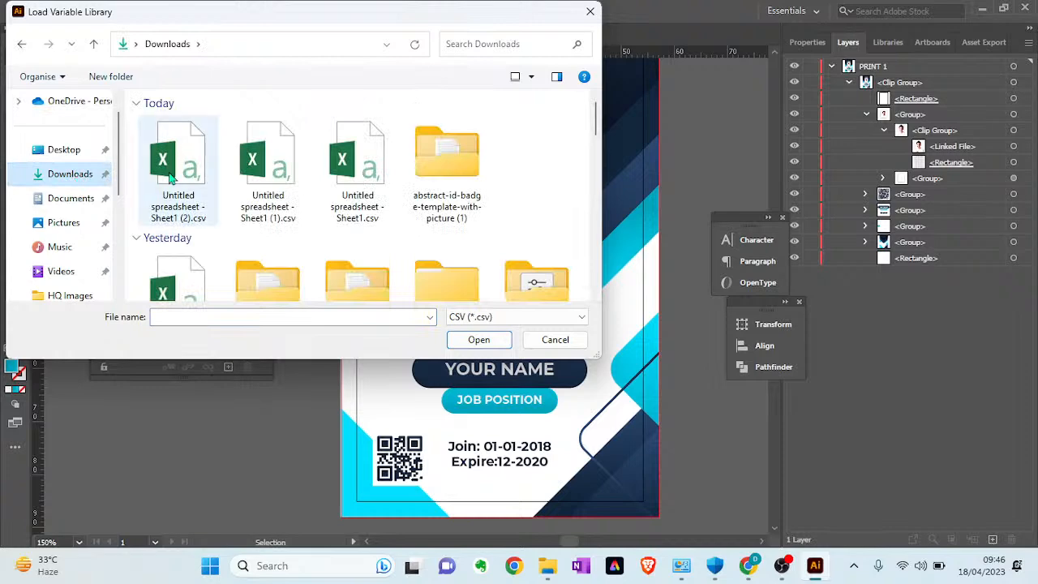
click(178, 183)
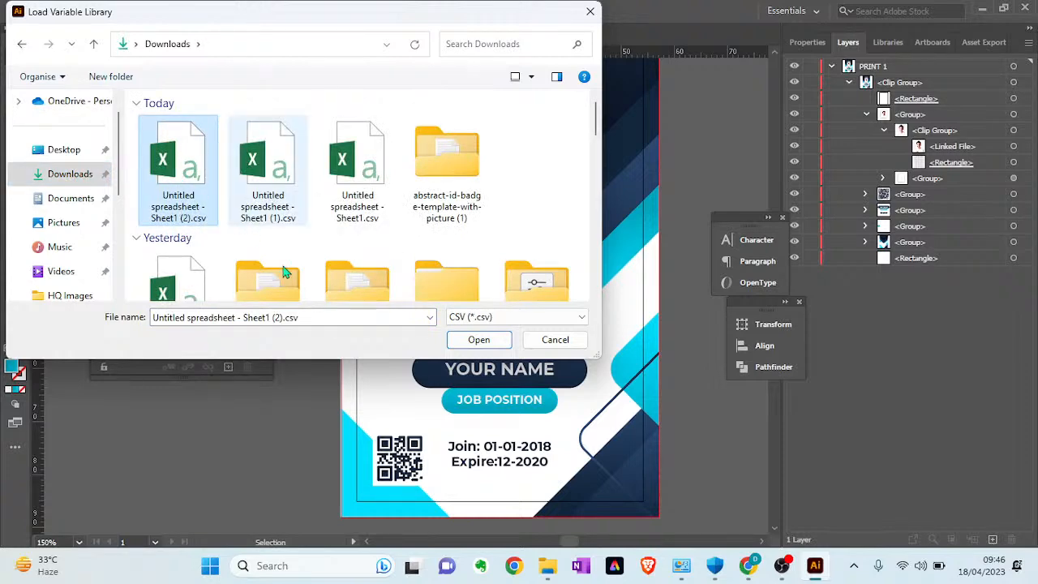
click(468, 344)
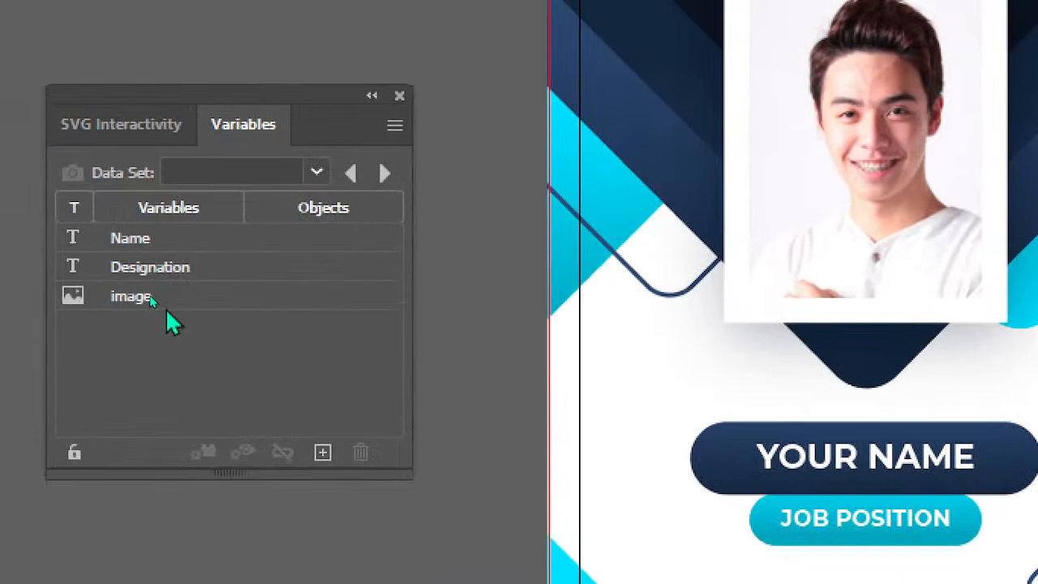
Step: Bind the Name variable to the badge's YOUR NAME text object as dynamic text
click(152, 242)
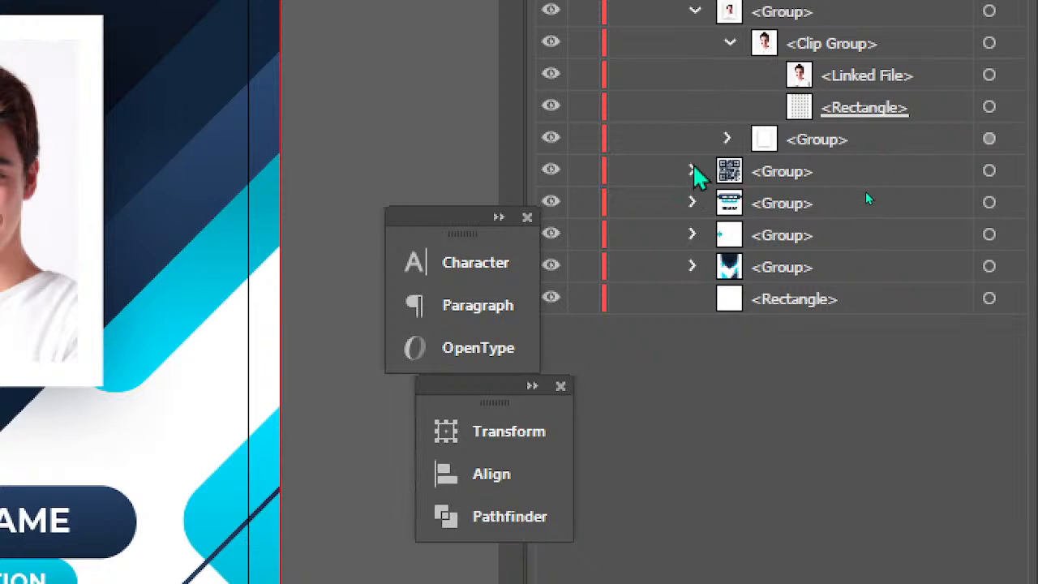
click(692, 203)
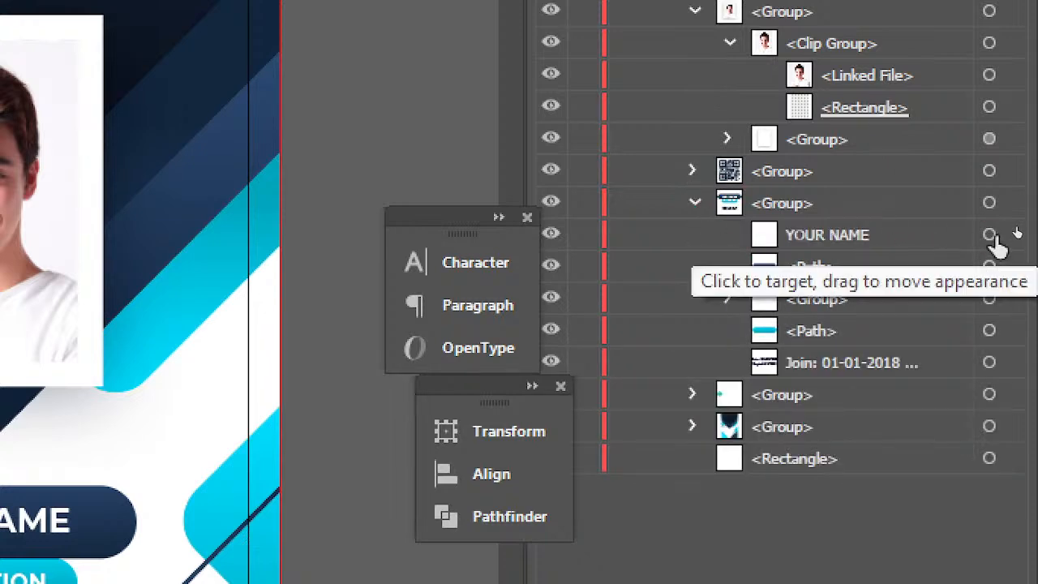
click(989, 235)
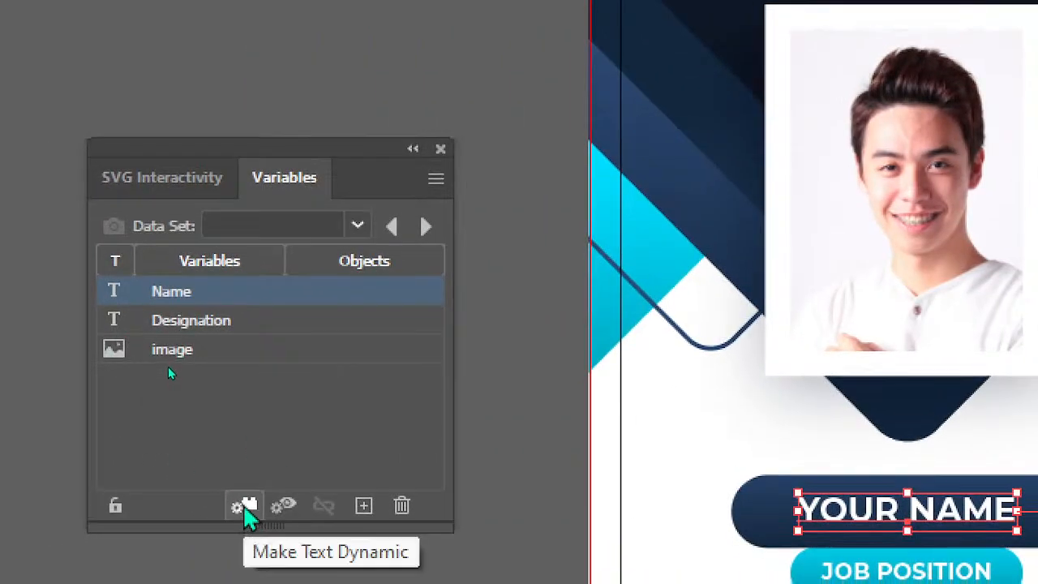
click(245, 509)
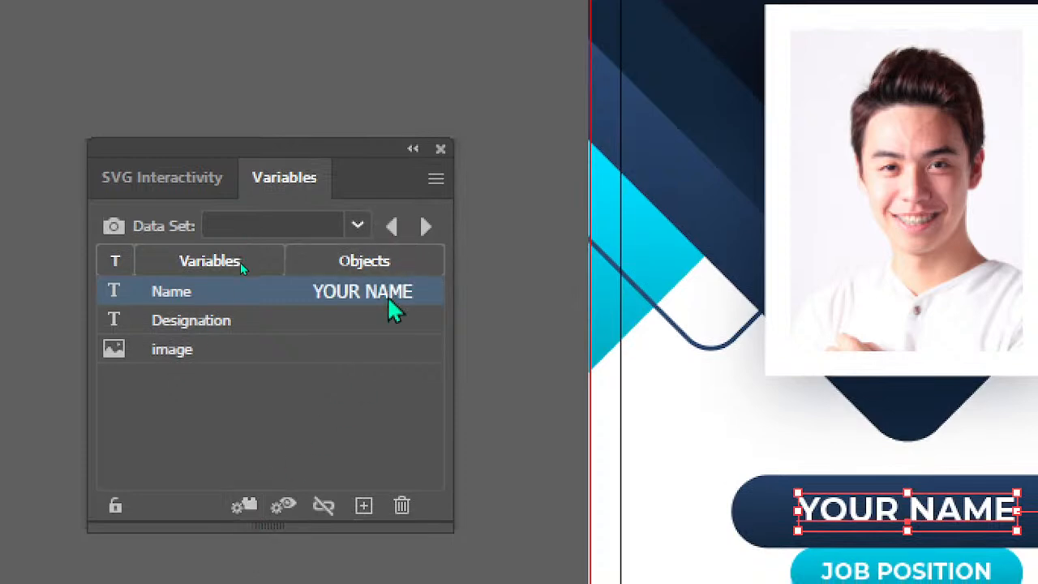
Step: Bind the Designation variable to the badge's JOB POSITION text object as dynamic text
click(224, 326)
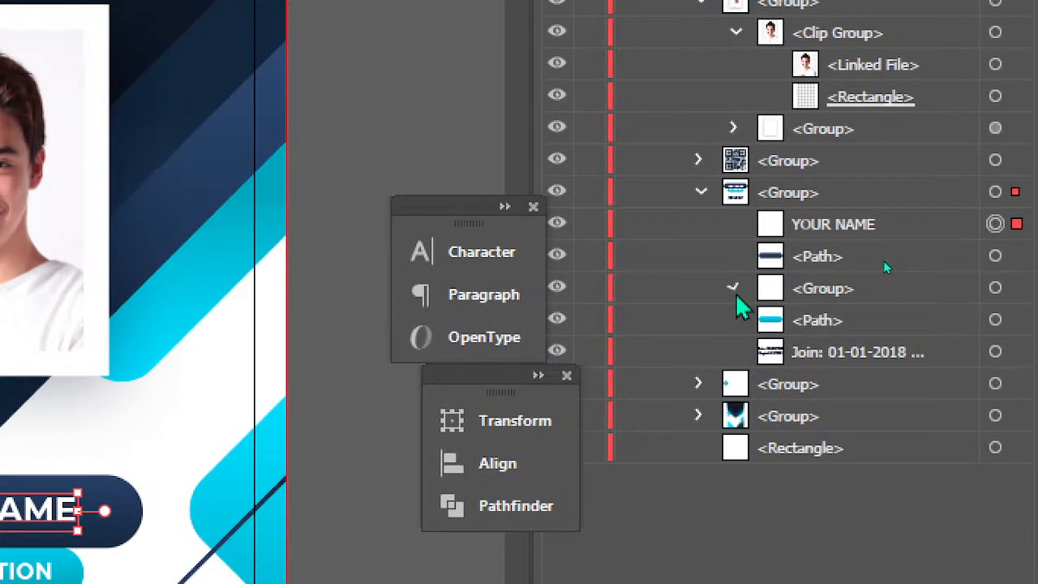
click(733, 288)
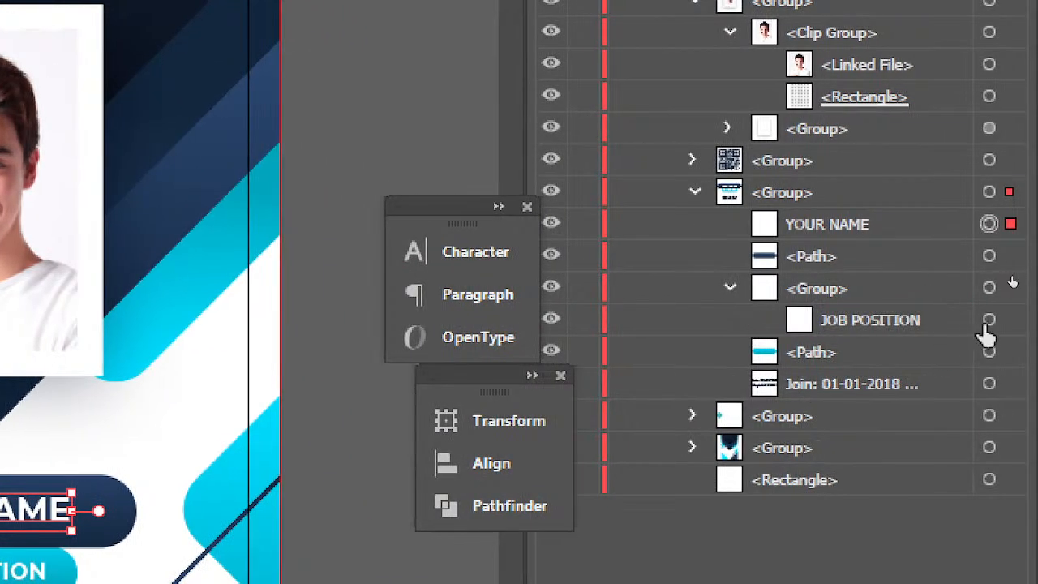
click(989, 320)
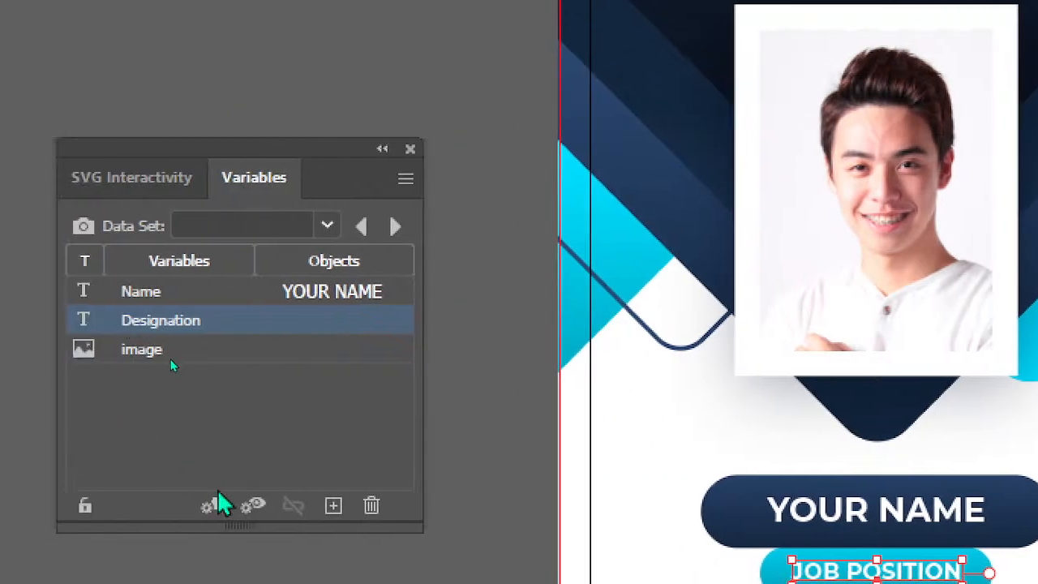
click(217, 504)
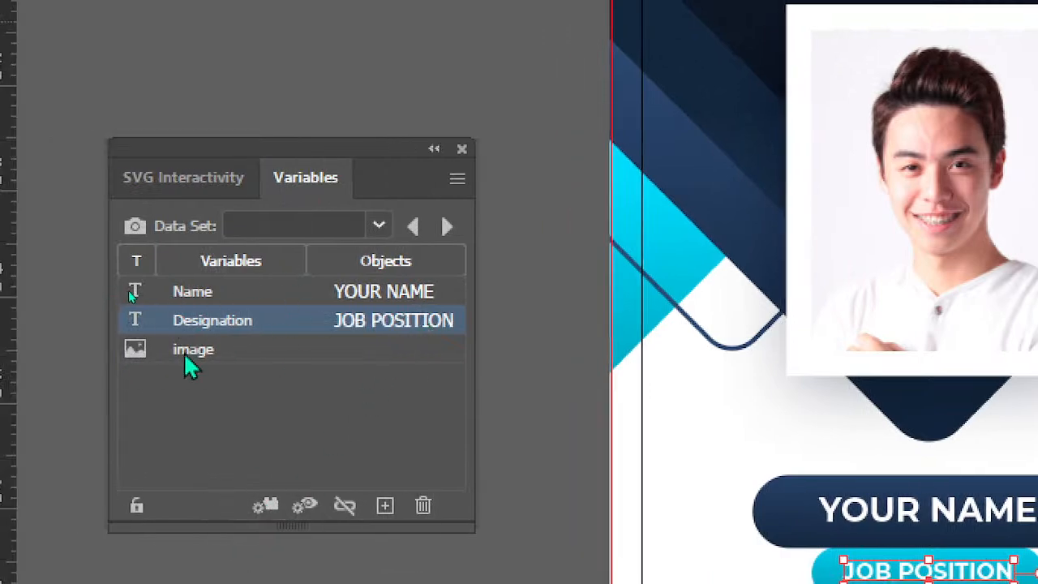
Step: Bind the image variable to the linked portrait file inside the photo clip group
click(186, 350)
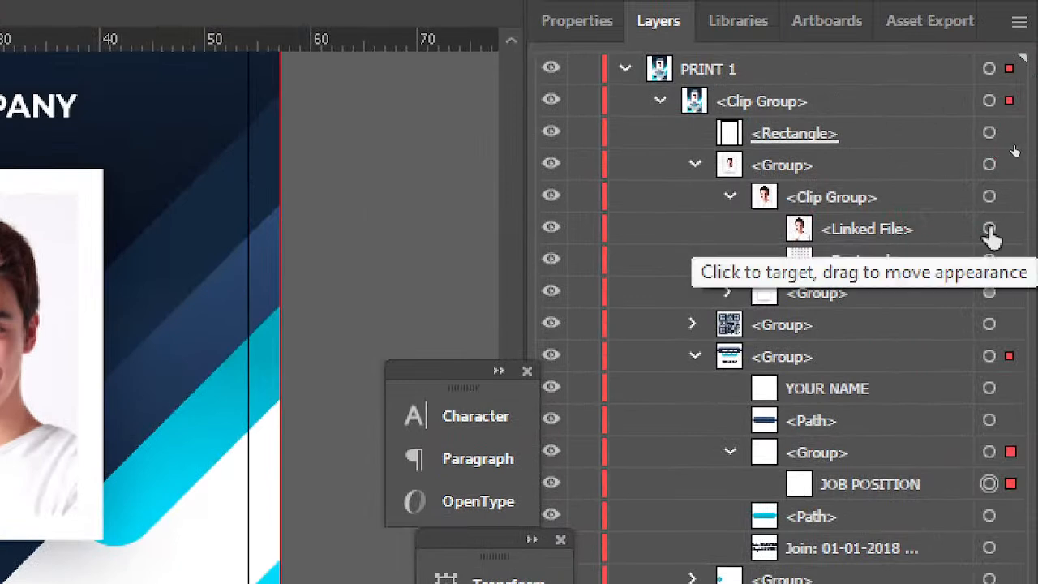
click(989, 230)
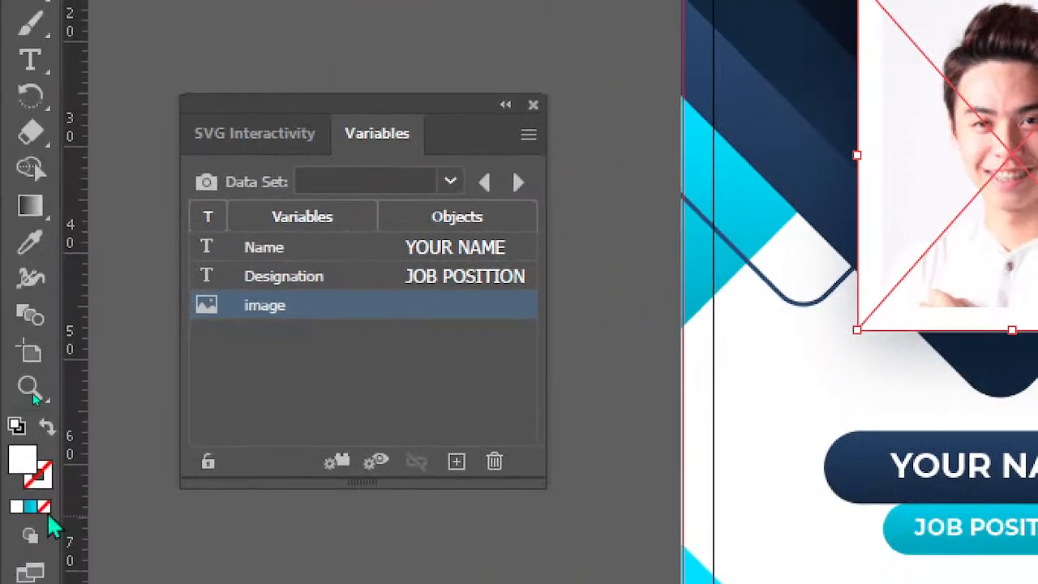
click(339, 461)
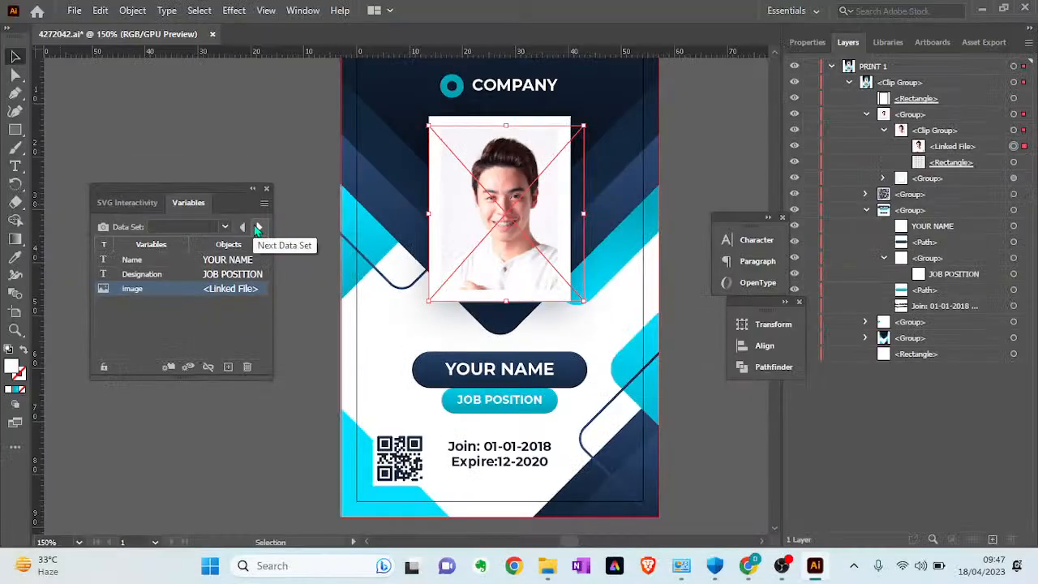
Step: Load Data Set 1 into the badge and preview each following record through Data Set 5
click(258, 228)
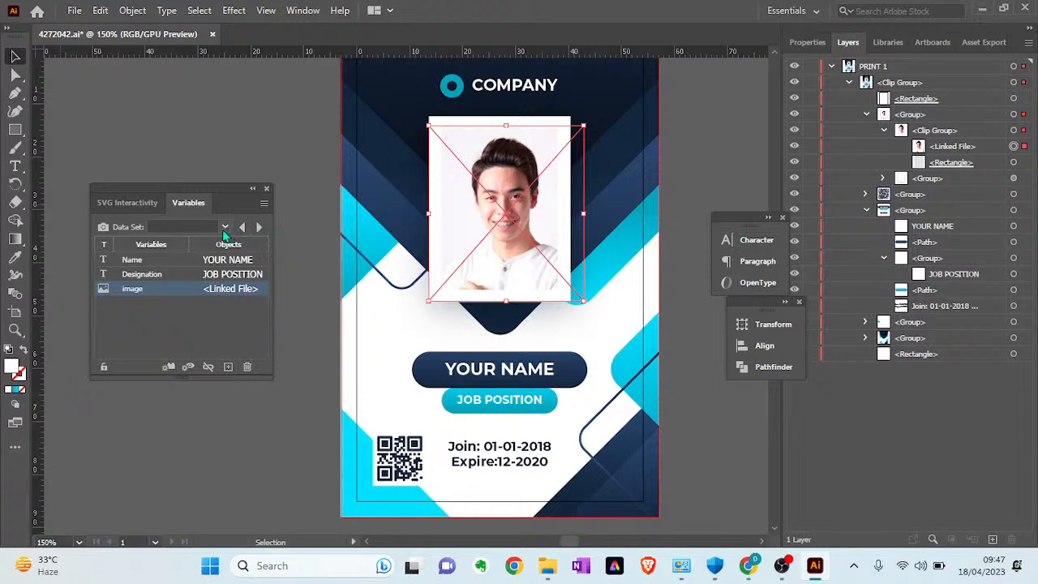
click(225, 227)
click(200, 243)
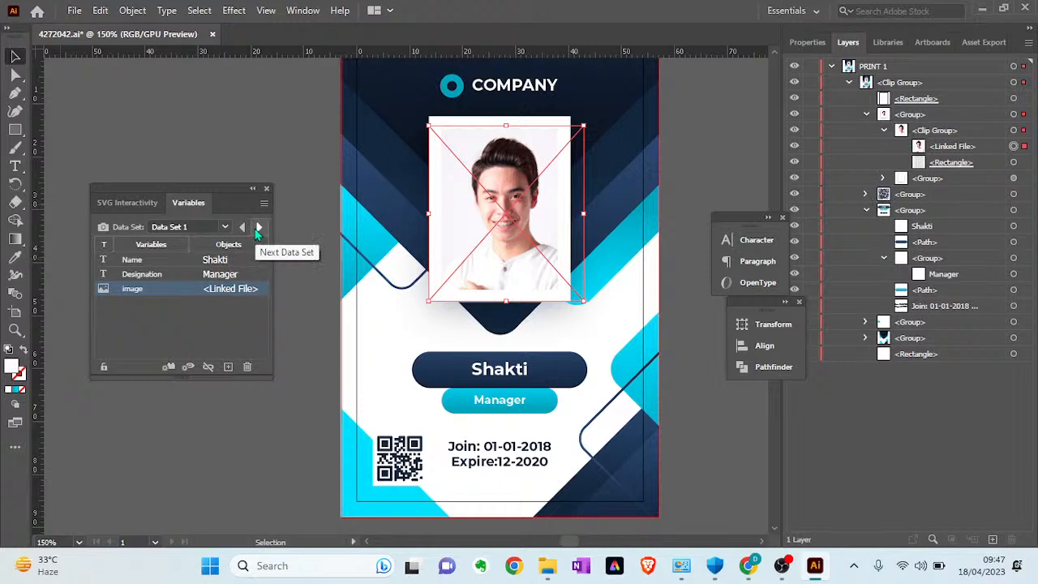
click(256, 232)
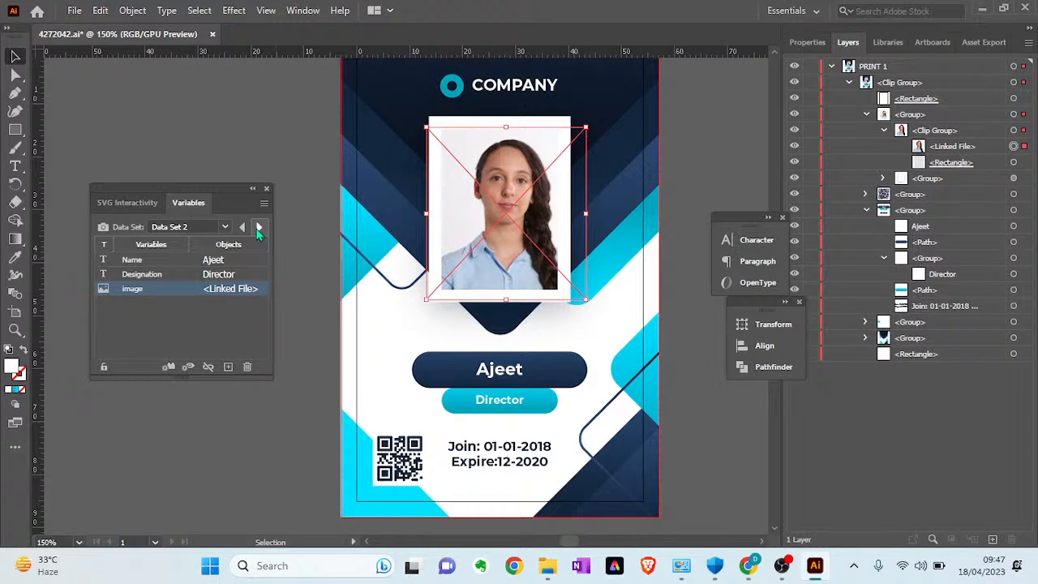
click(257, 229)
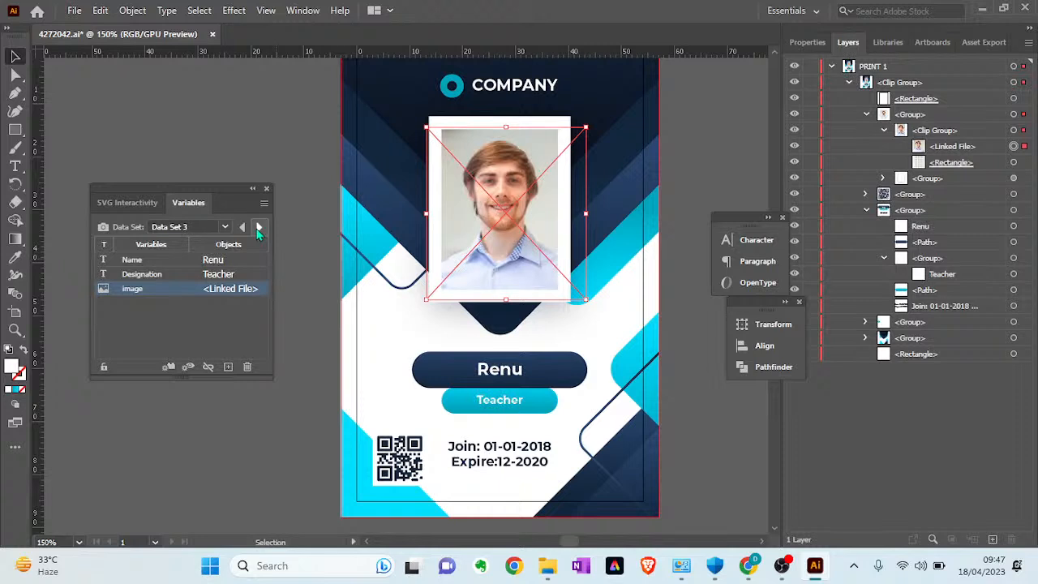
click(257, 229)
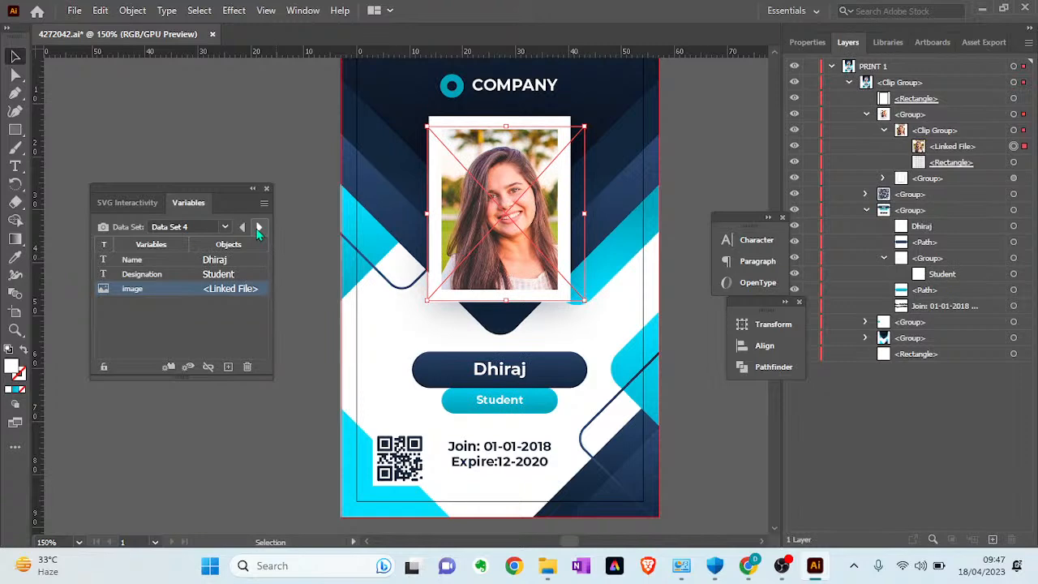
click(257, 229)
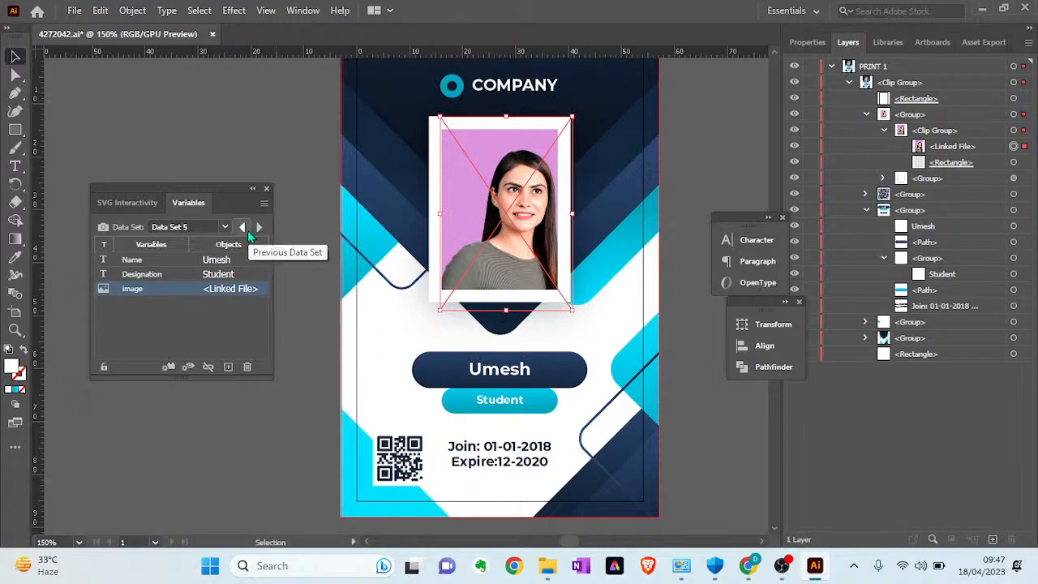
Step: Step back through the records to Data Set 1 and forward again to Data Set 3, comparing names with photos
click(249, 235)
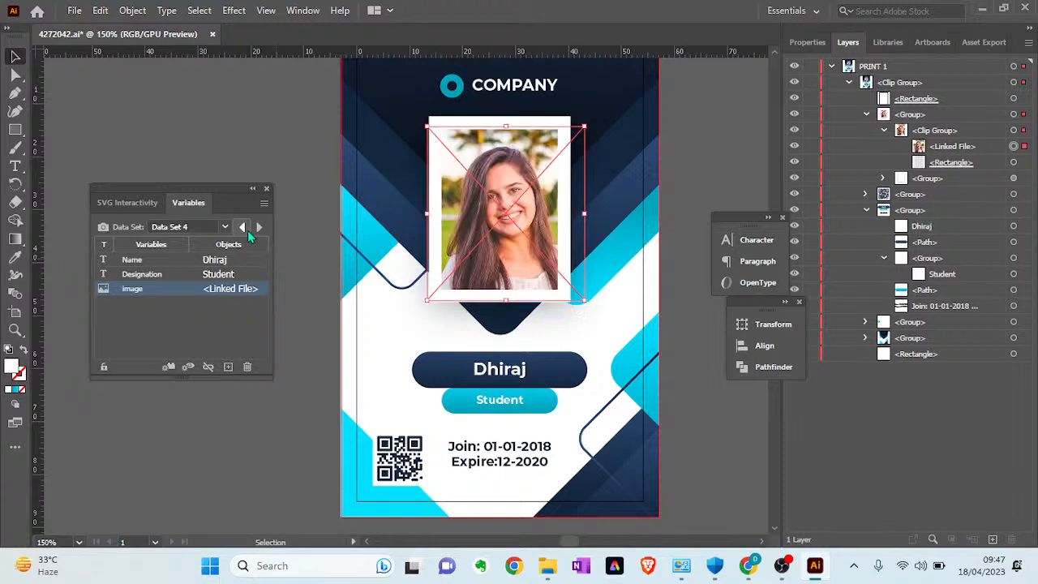
click(248, 234)
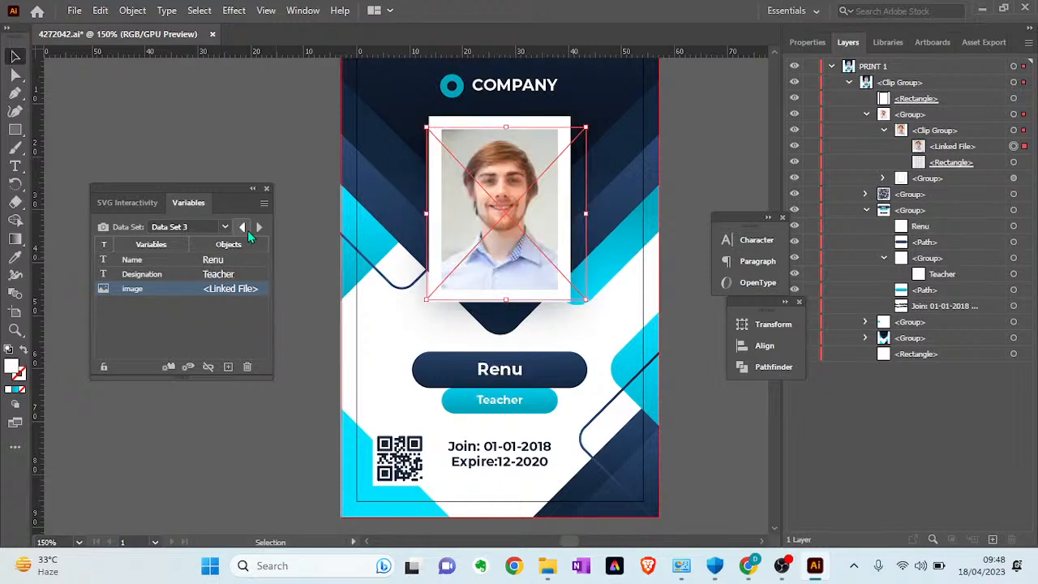
click(249, 235)
click(249, 235)
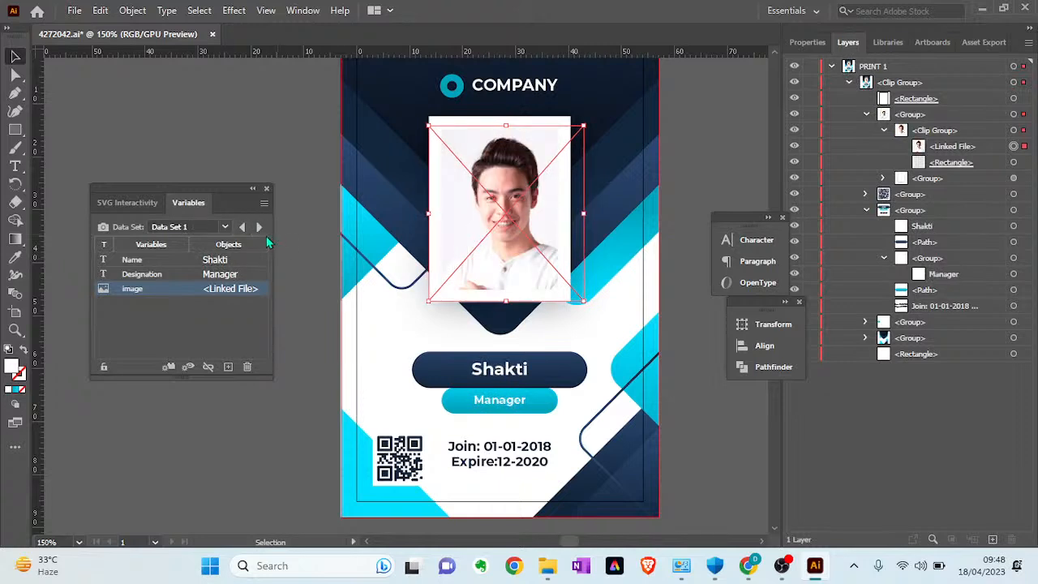
click(259, 229)
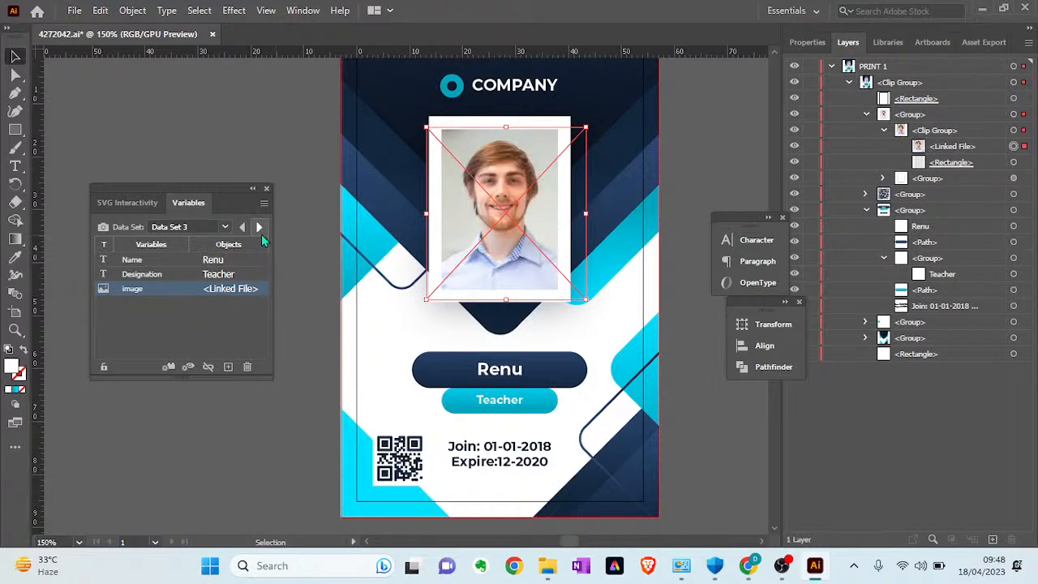
Step: Delete the Name, Designation and image variables with all their occurrences
drag(195, 323, 208, 263)
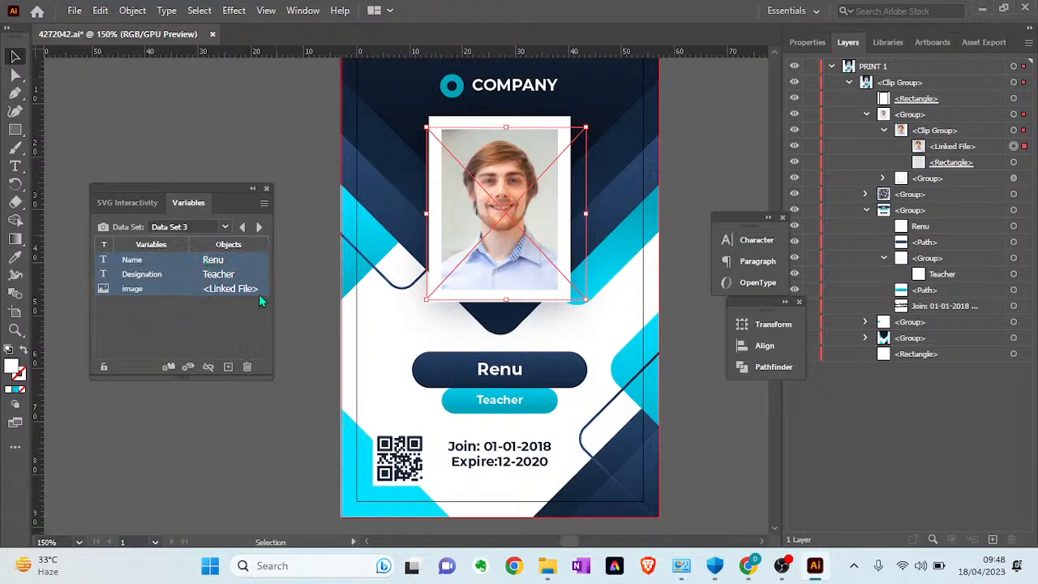
click(251, 368)
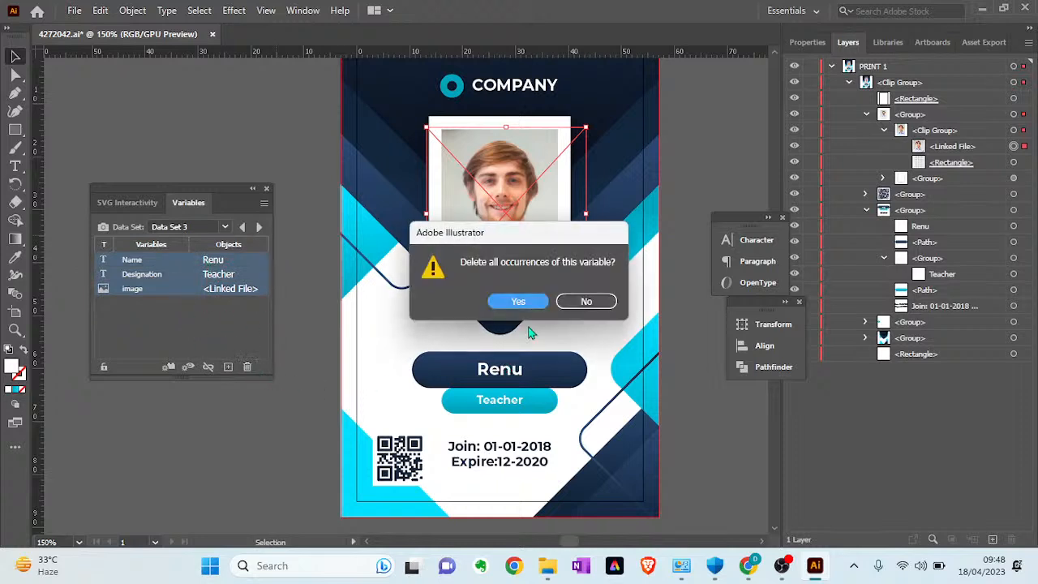
click(523, 303)
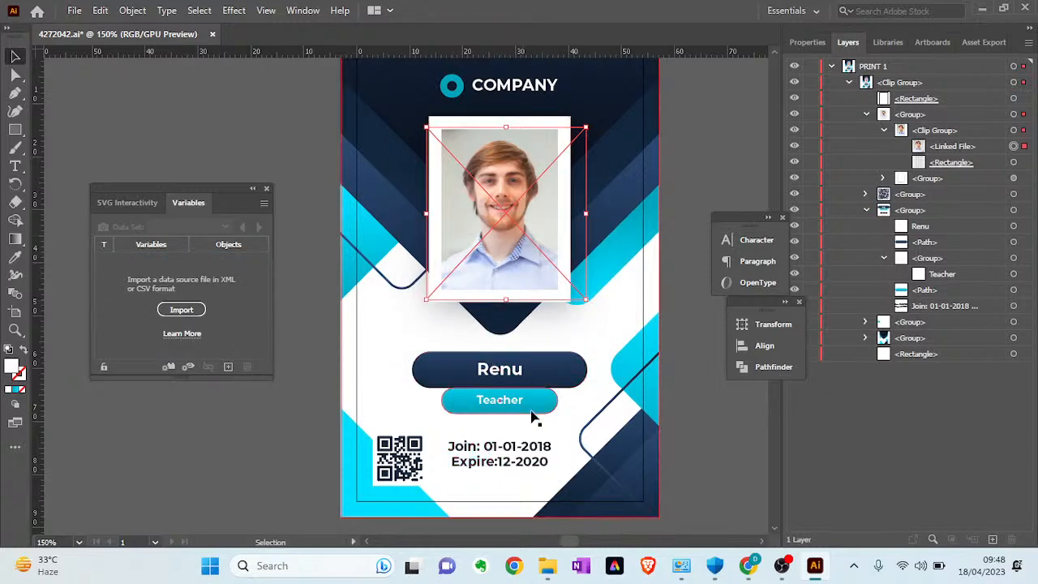
Step: Switch to the Google Sheets spreadsheet and add an "i" to the end of the name in cell A3
key(alt+Tab)
key(alt+Tab)
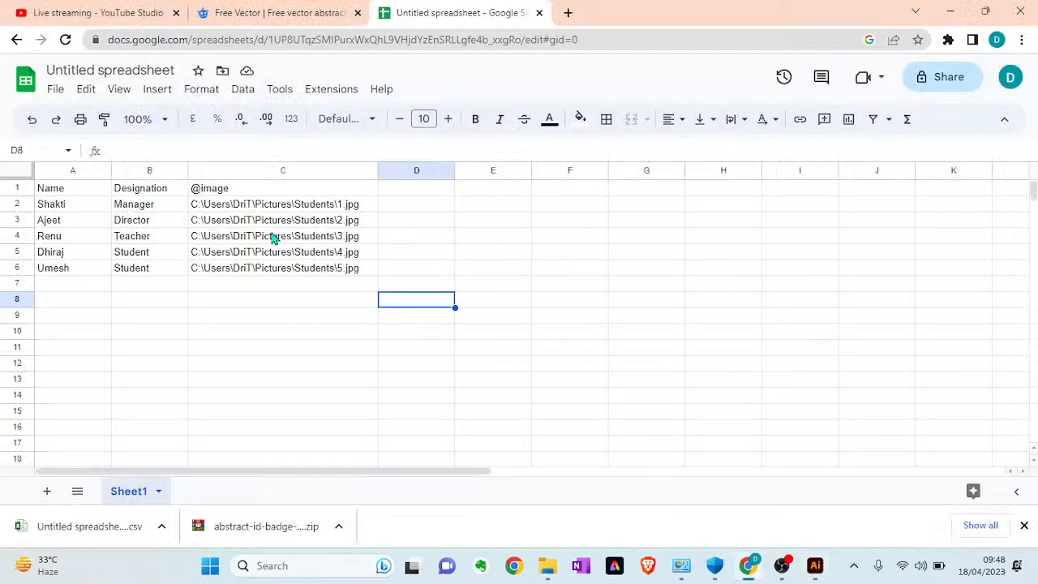
double_click(96, 220)
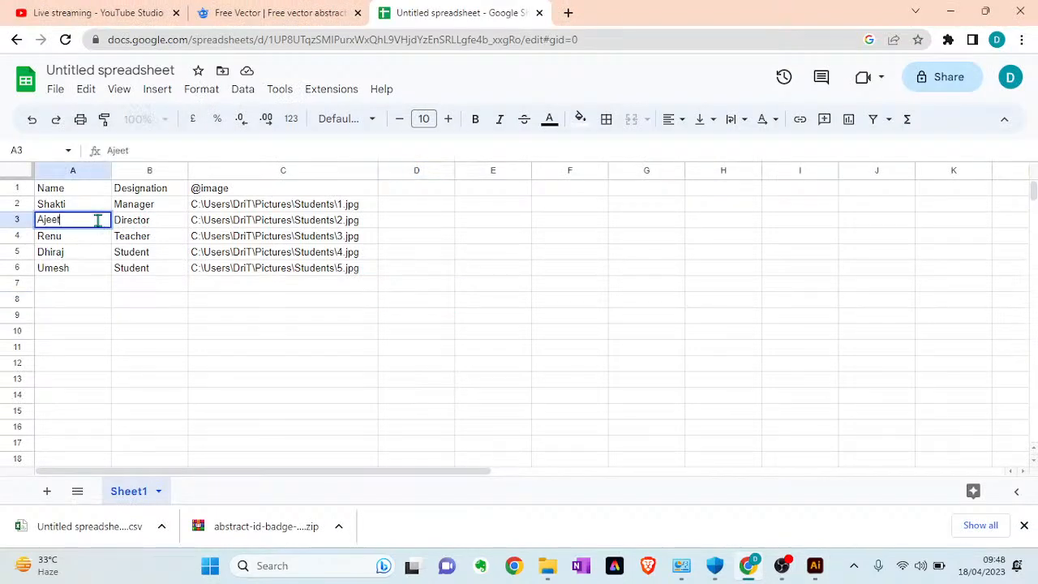
text(i)
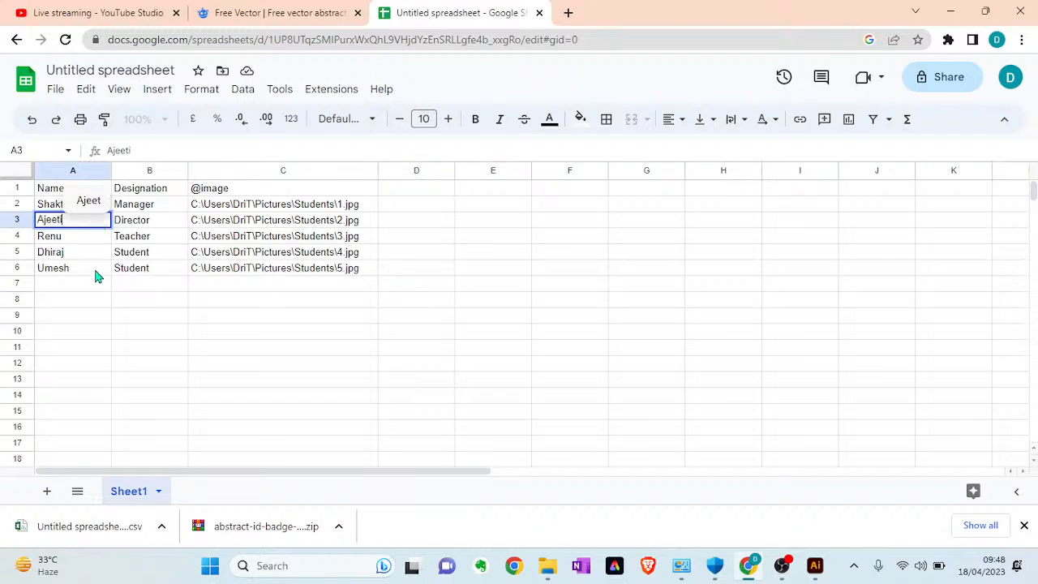
click(94, 270)
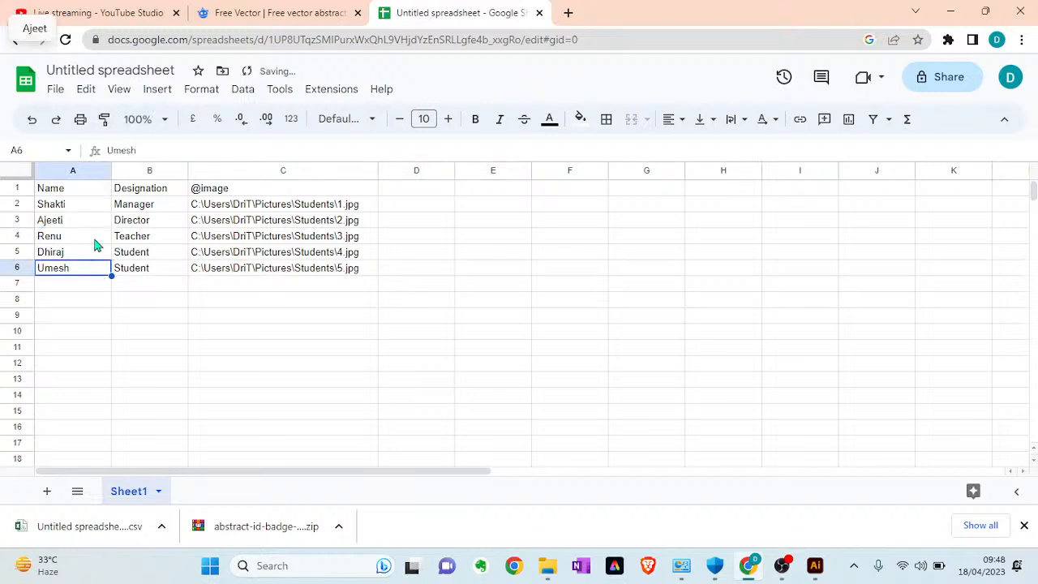
Step: Replace the name in cell A4 with the same first name as in cell A5
click(93, 239)
double_click(86, 236)
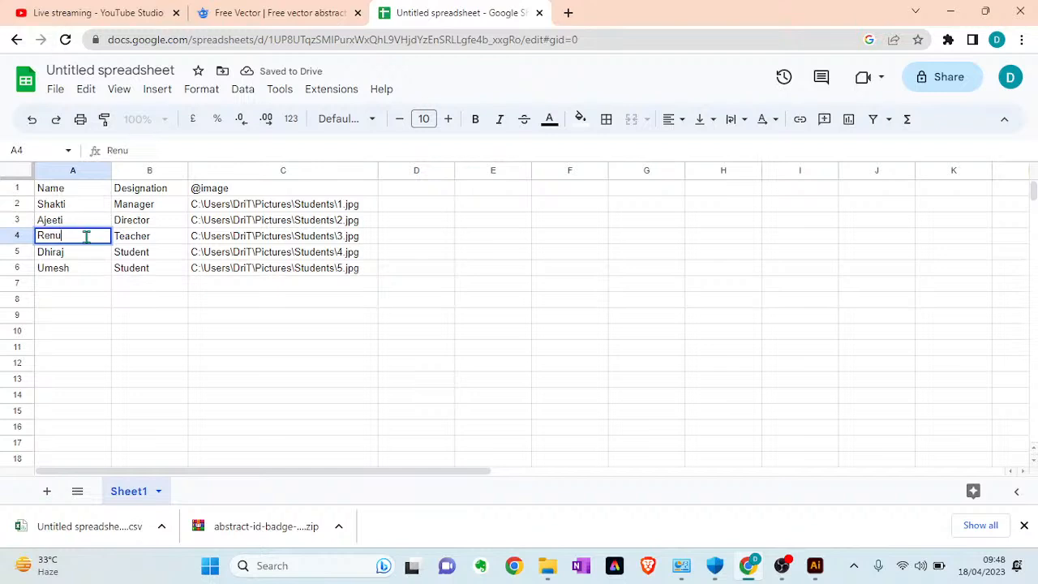
key(BackSpace)
key(BackSpace)
key(BackSpace)
key(BackSpace)
text(Dhiraj)
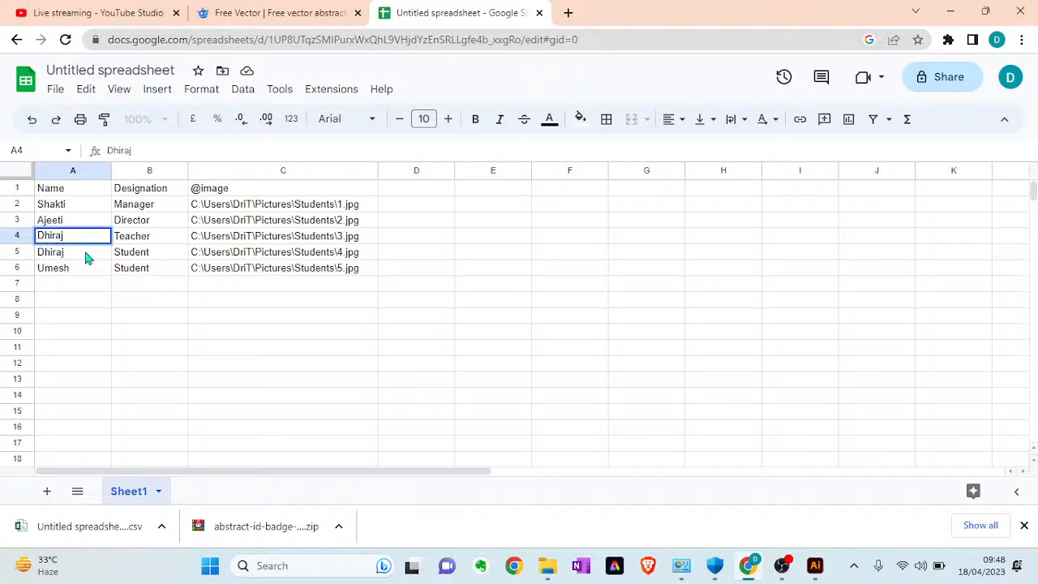
Step: Replace the name in cell A5 with a new first name matching the fourth portrait
key(Return)
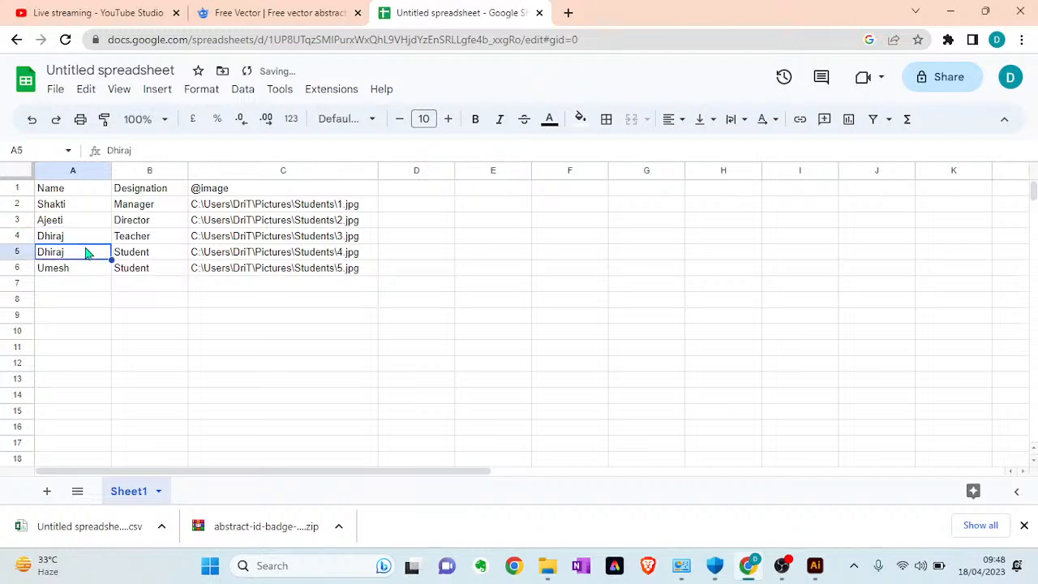
double_click(86, 251)
key(BackSpace)
key(BackSpace)
key(BackSpace)
key(BackSpace)
key(BackSpace)
key(BackSpace)
text(Renu)
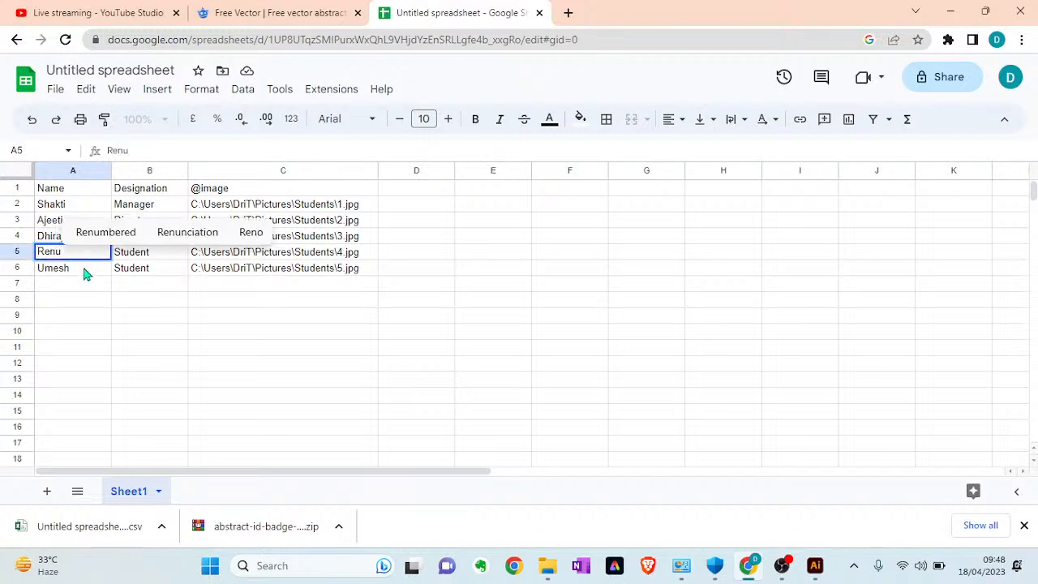
Step: Replace the name in cell A6 with a new first name matching the fifth portrait
double_click(84, 268)
key(BackSpace)
key(BackSpace)
key(BackSpace)
key(BackSpace)
key(BackSpace)
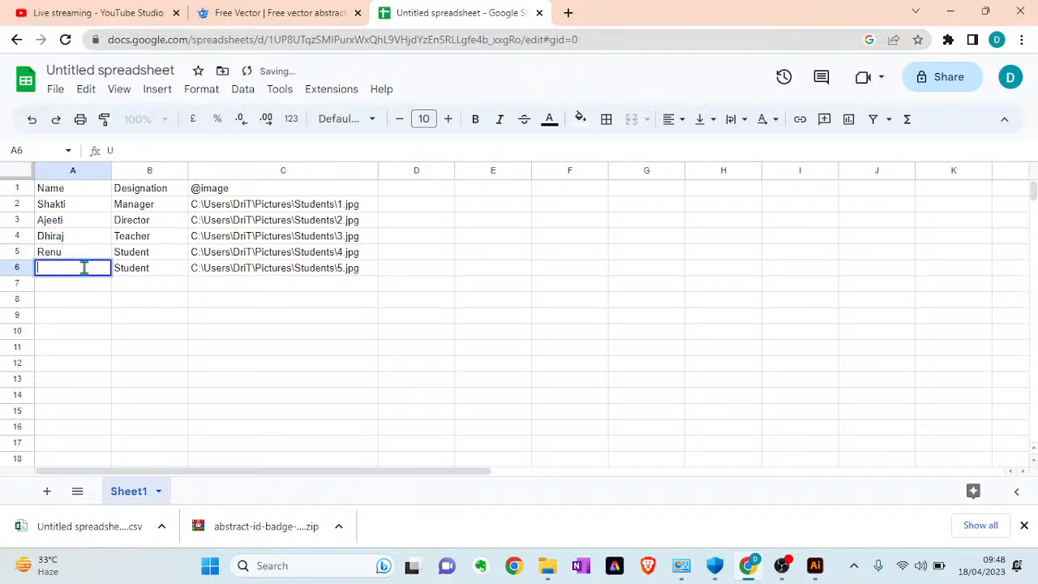
text(Jyoti)
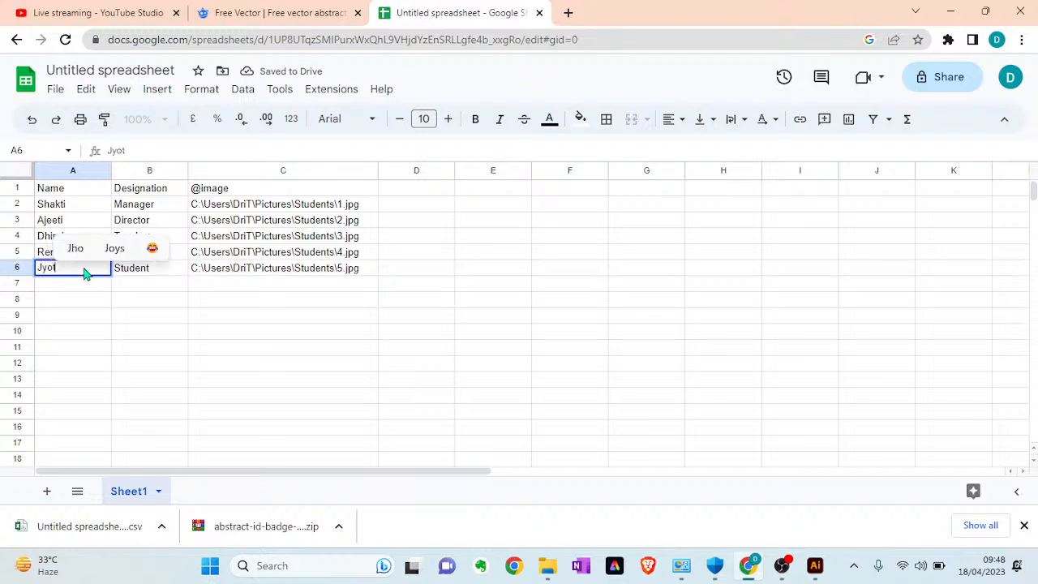
click(154, 321)
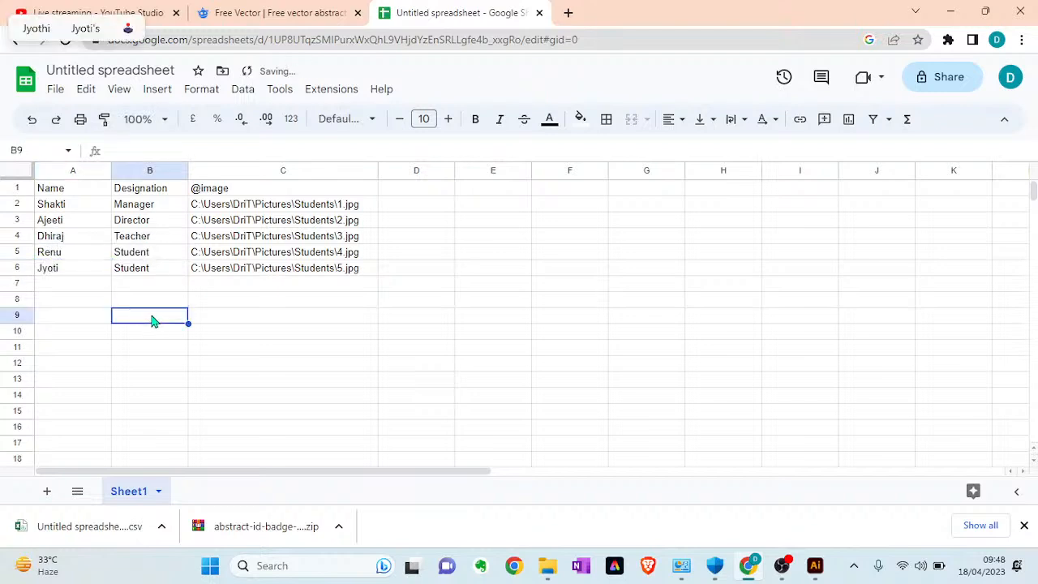
Step: Download the corrected sheet as a comma-separated values (.csv) file
click(54, 88)
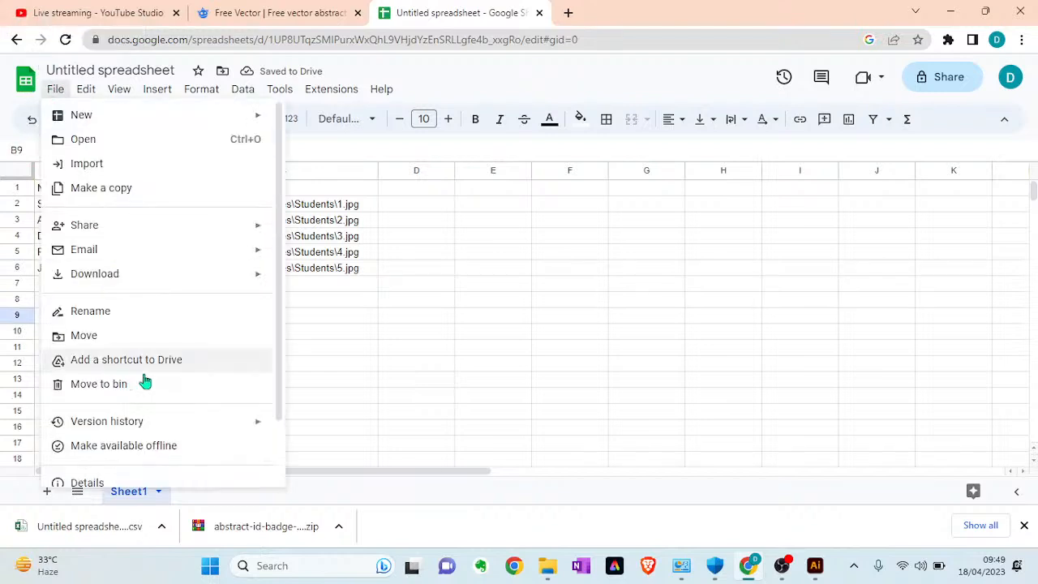
mouse_move(220, 279)
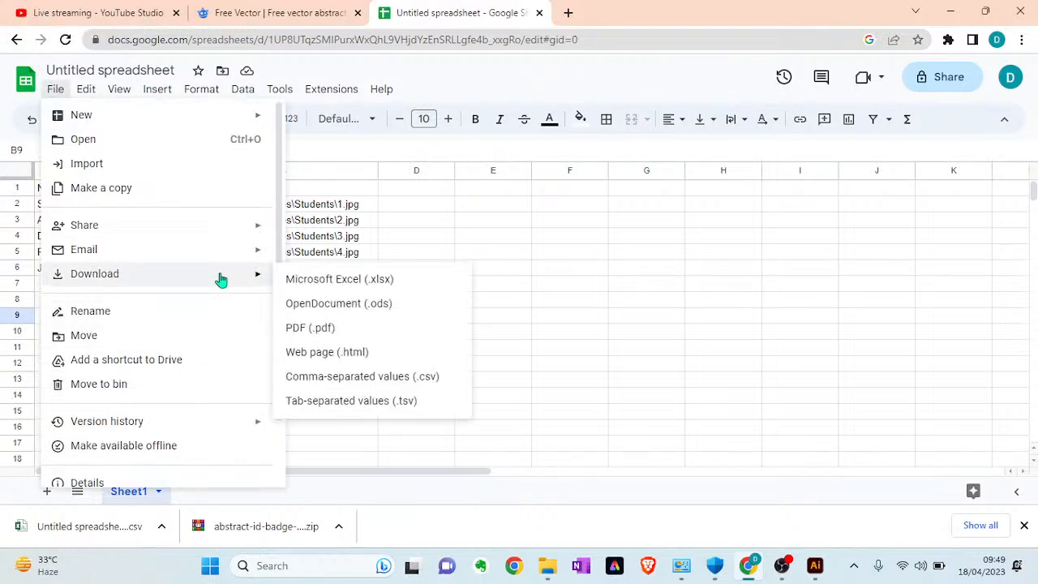
click(368, 377)
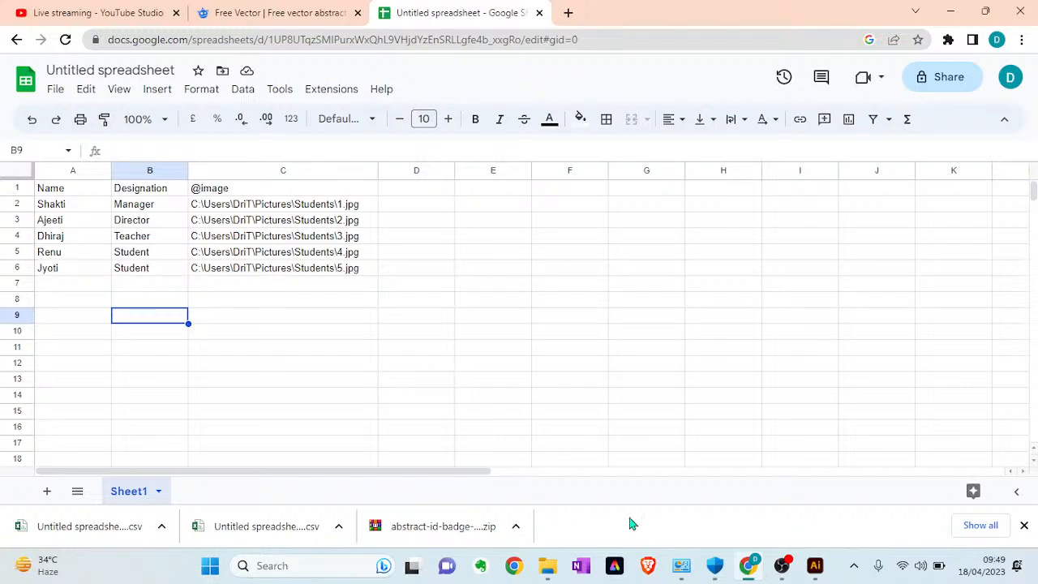
Step: Switch to Illustrator and import the newly downloaded CSV file as the variables' data source
click(815, 565)
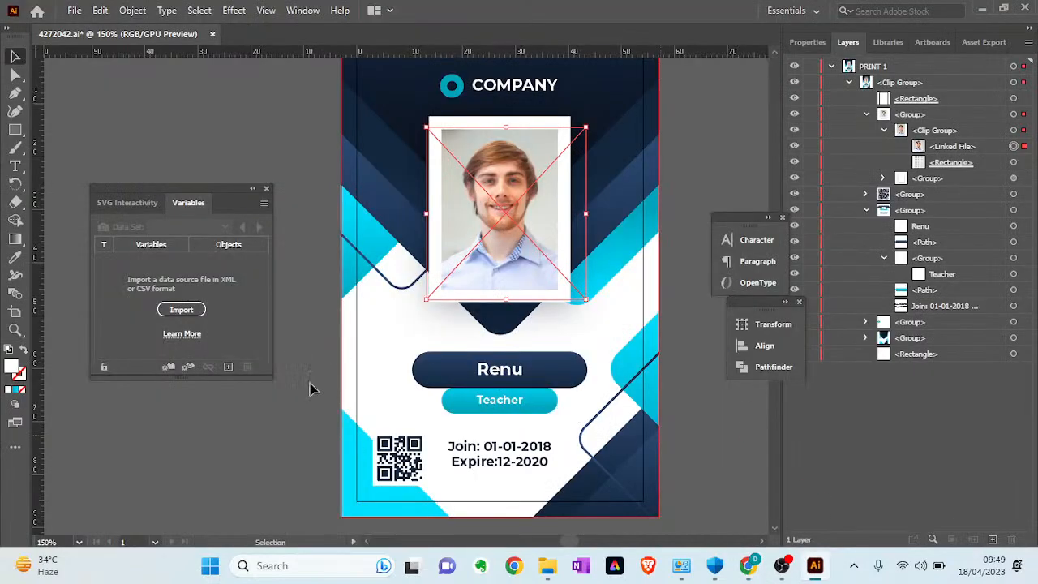
click(182, 311)
click(186, 185)
click(458, 341)
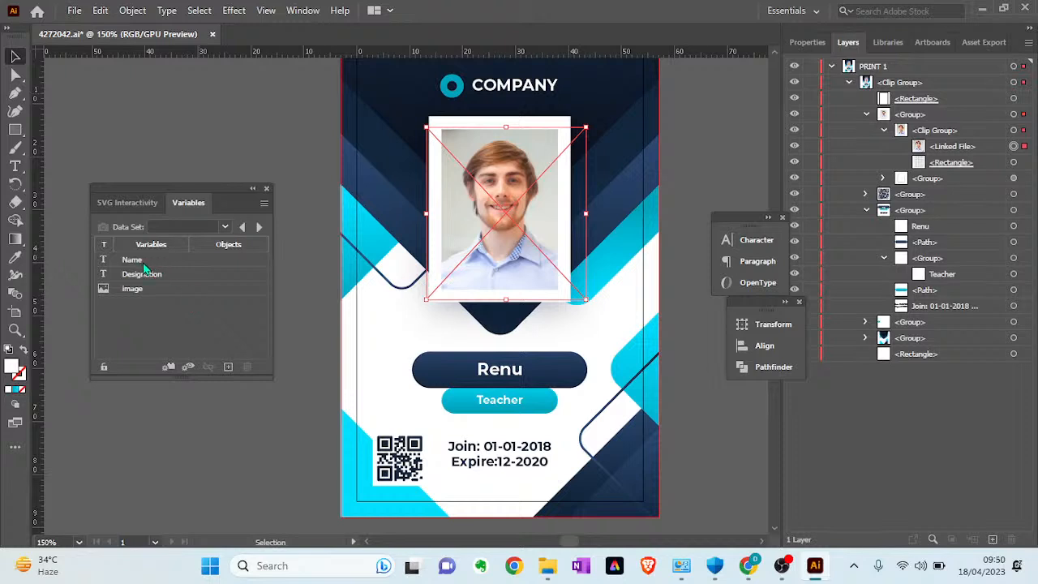
Step: Bind the Name variable to the badge's name text and the Designation variable to the designation text below it
click(140, 261)
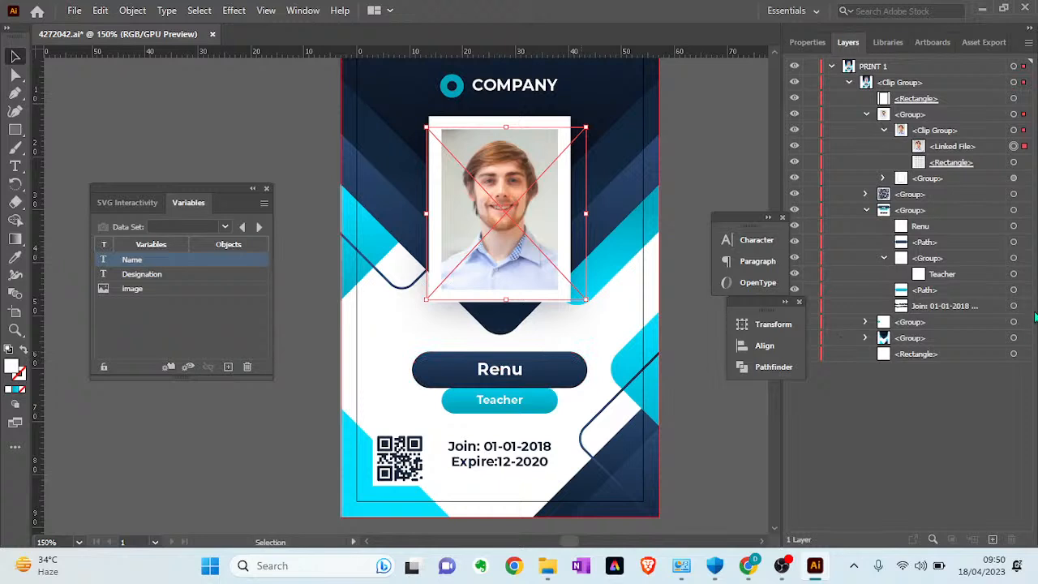
click(1013, 226)
click(171, 365)
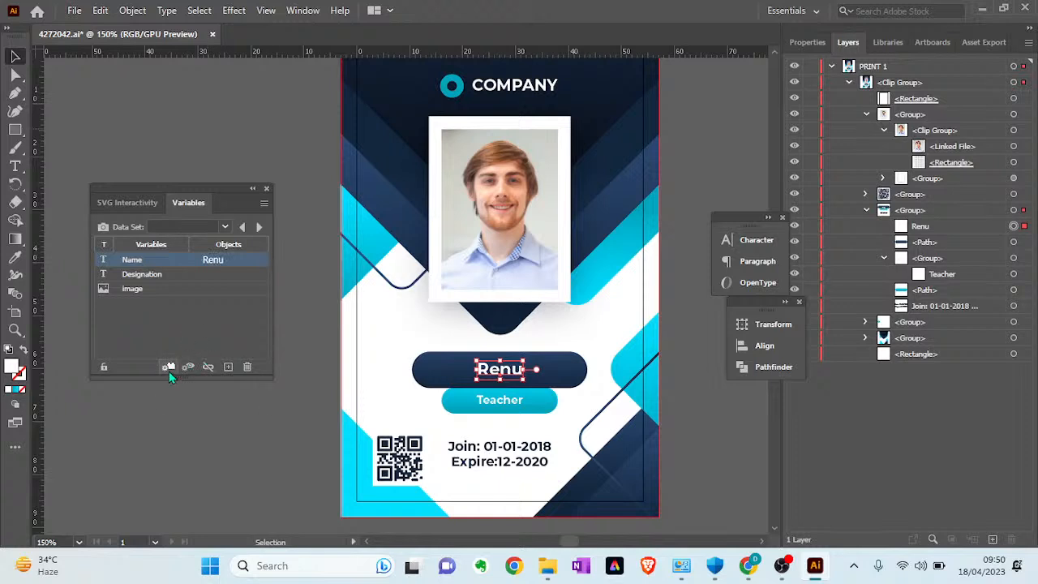
click(180, 280)
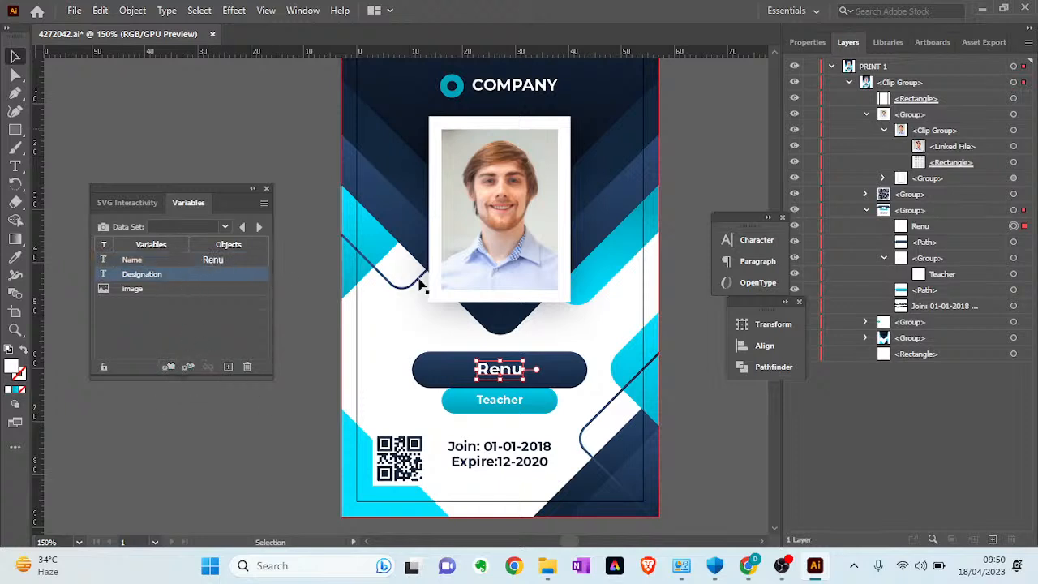
click(1012, 274)
click(168, 366)
Step: Bind the image variable to the linked portrait photo inside the badge's clip group
click(163, 291)
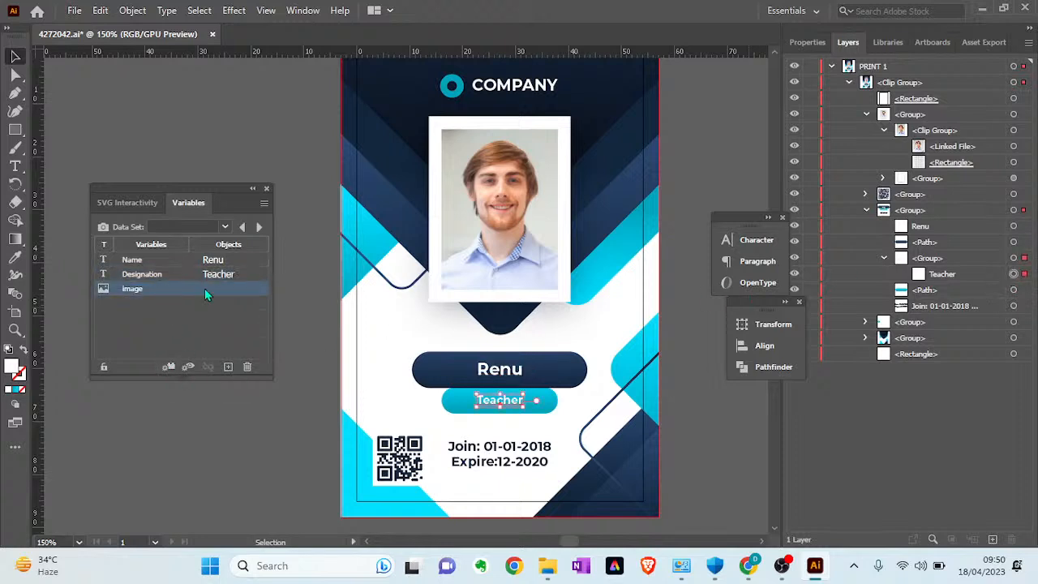
click(1013, 146)
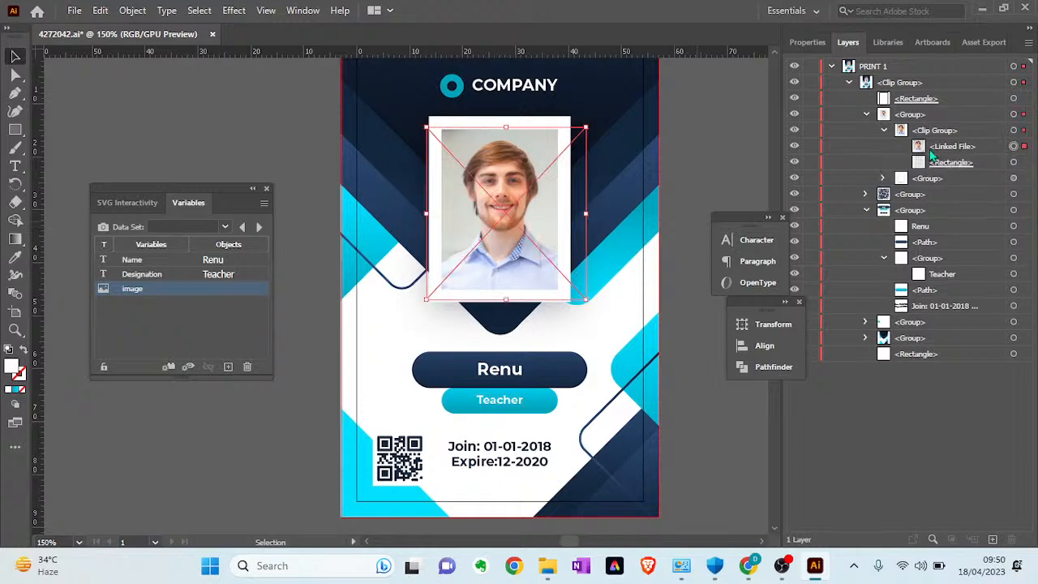
click(168, 367)
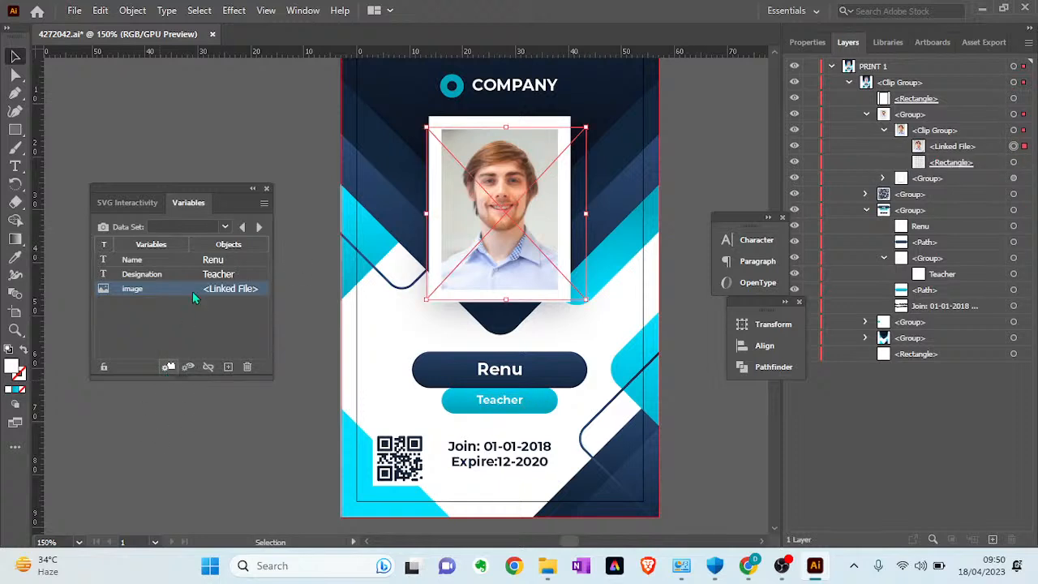
Step: Step forward through the data sets to Data Set 5, checking each badge's name, designation and photo
click(225, 228)
click(201, 244)
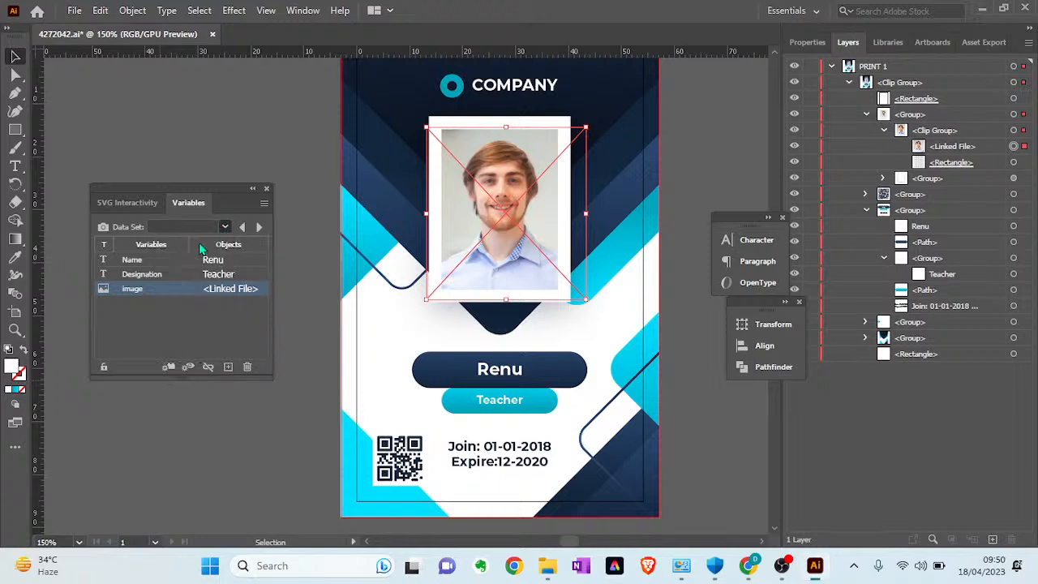
click(259, 229)
click(258, 229)
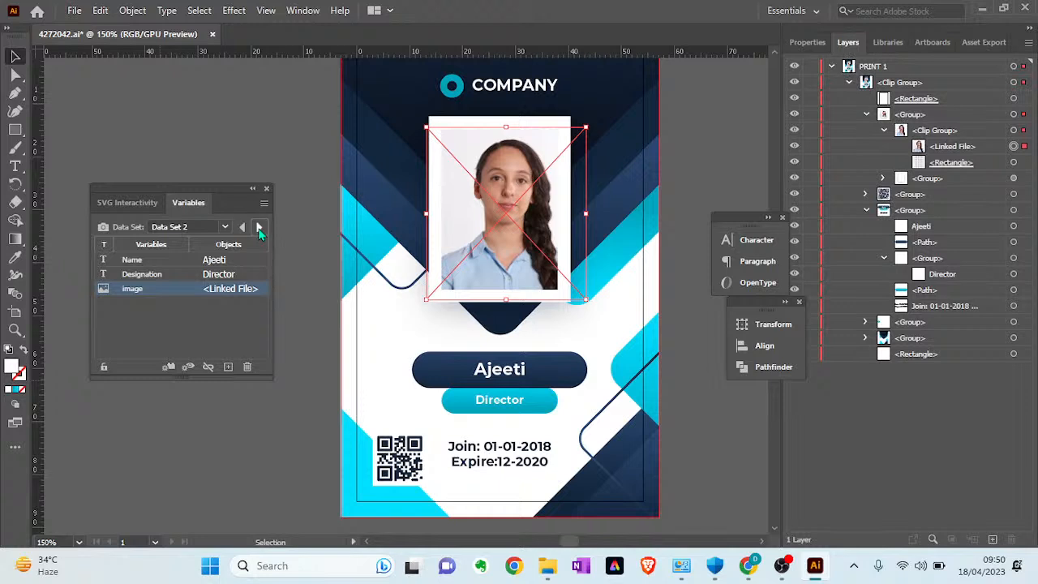
click(258, 229)
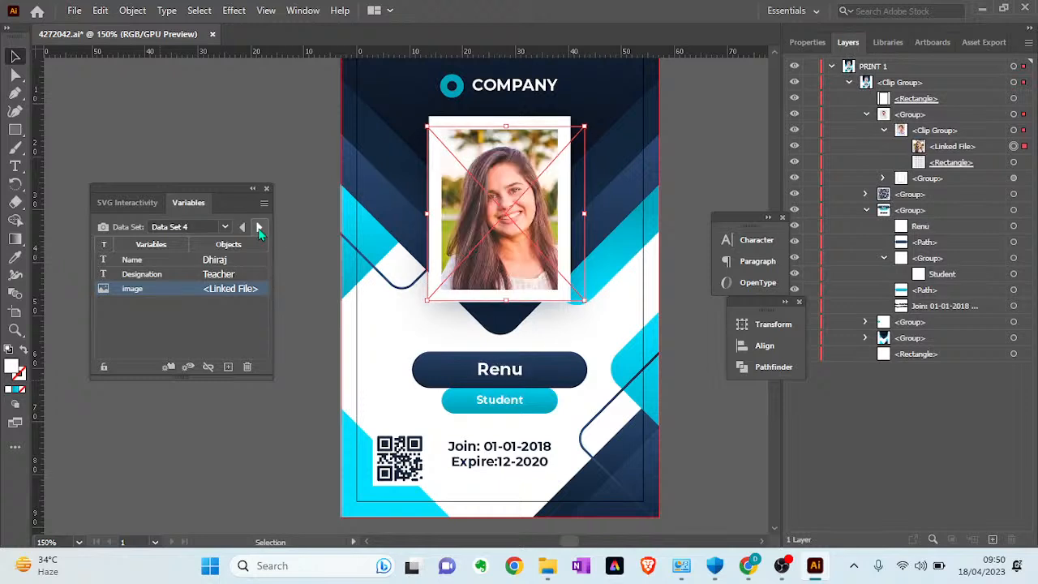
click(258, 228)
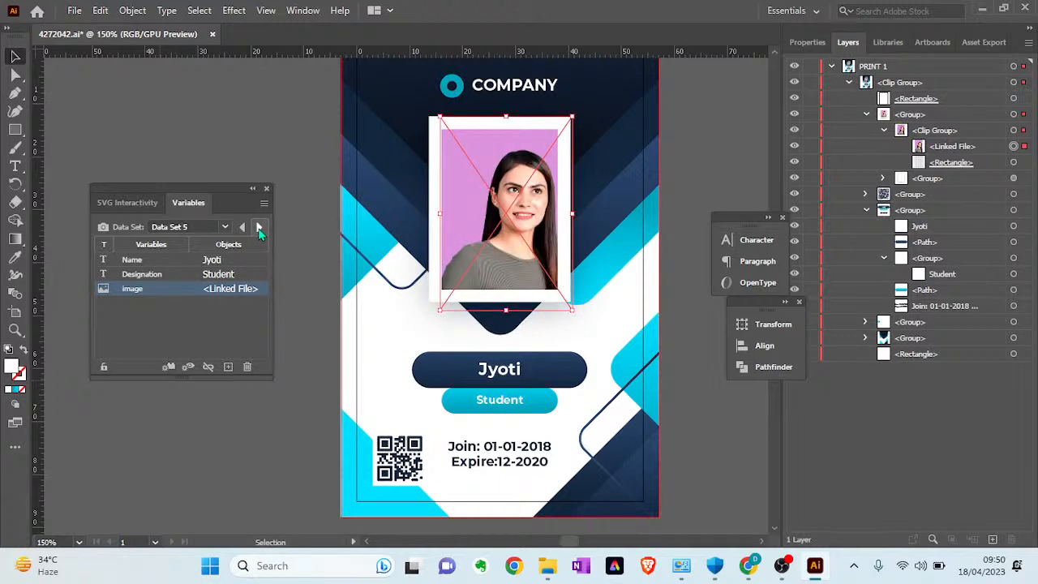